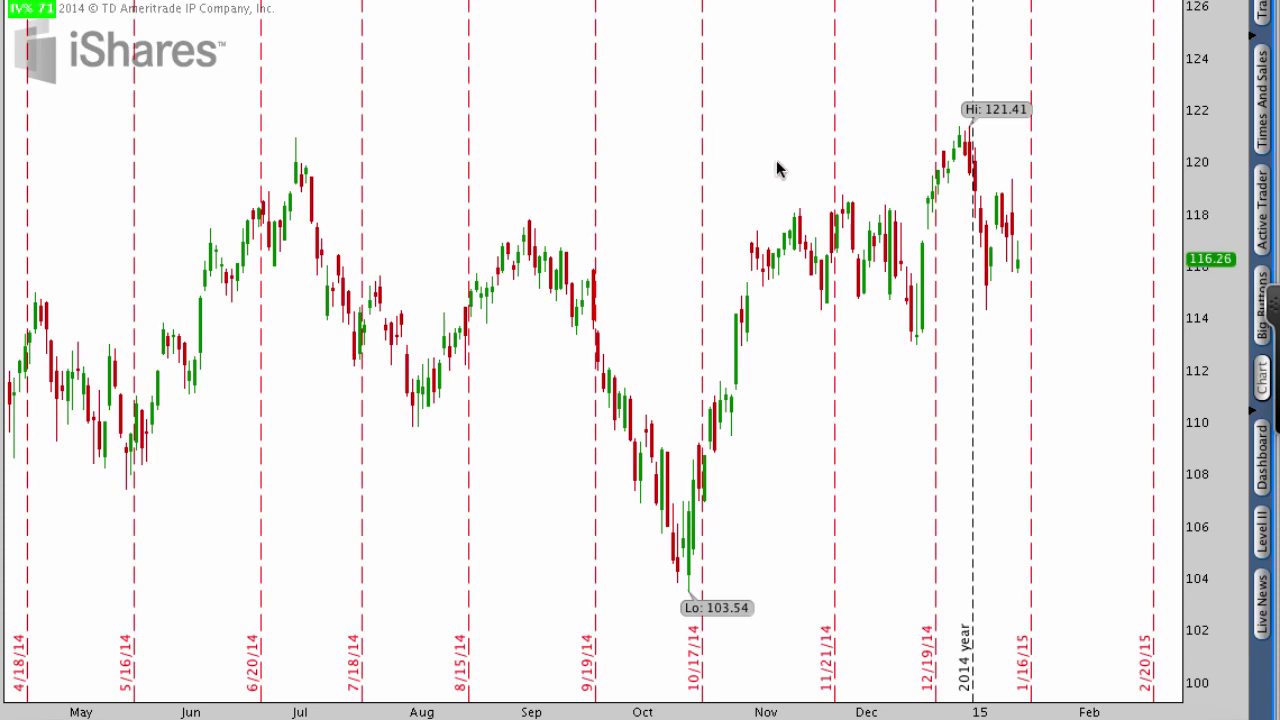
pyautogui.moveTo(479, 183)
pyautogui.mouseDown()
pyautogui.moveTo(176, 40)
pyautogui.moveTo(62, 6)
pyautogui.mouseUp()
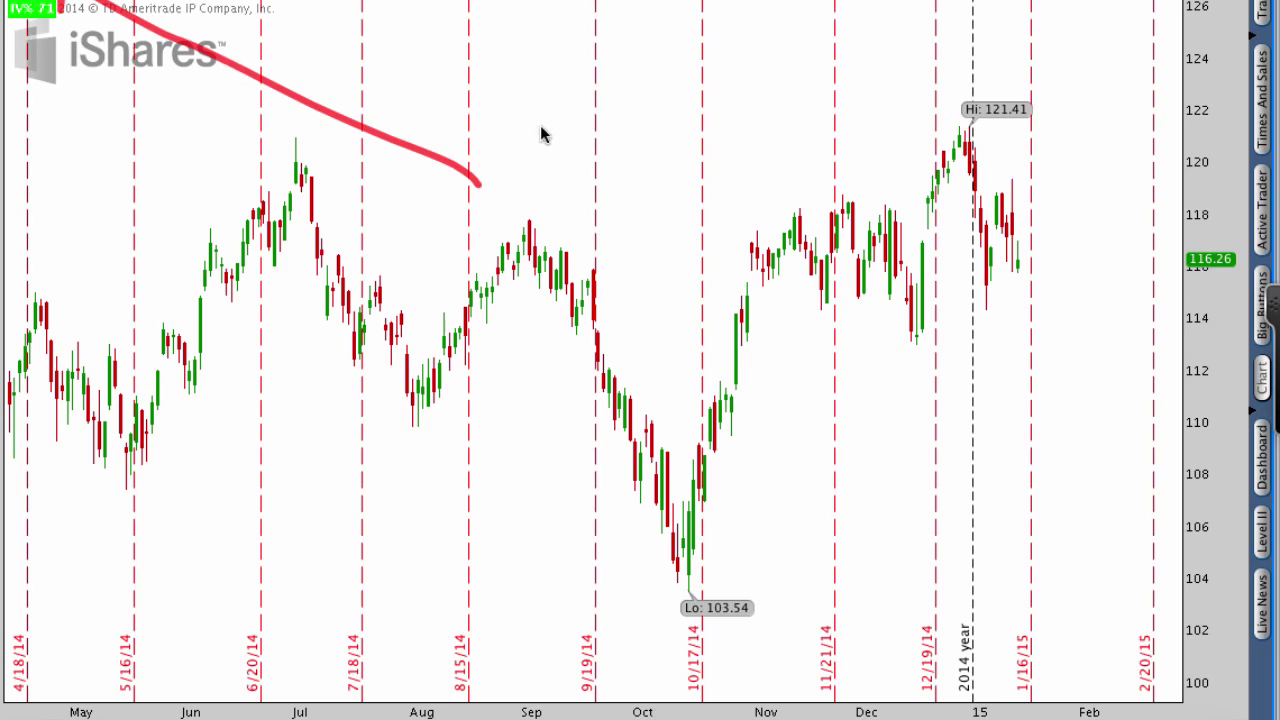
pyautogui.press('Escape')
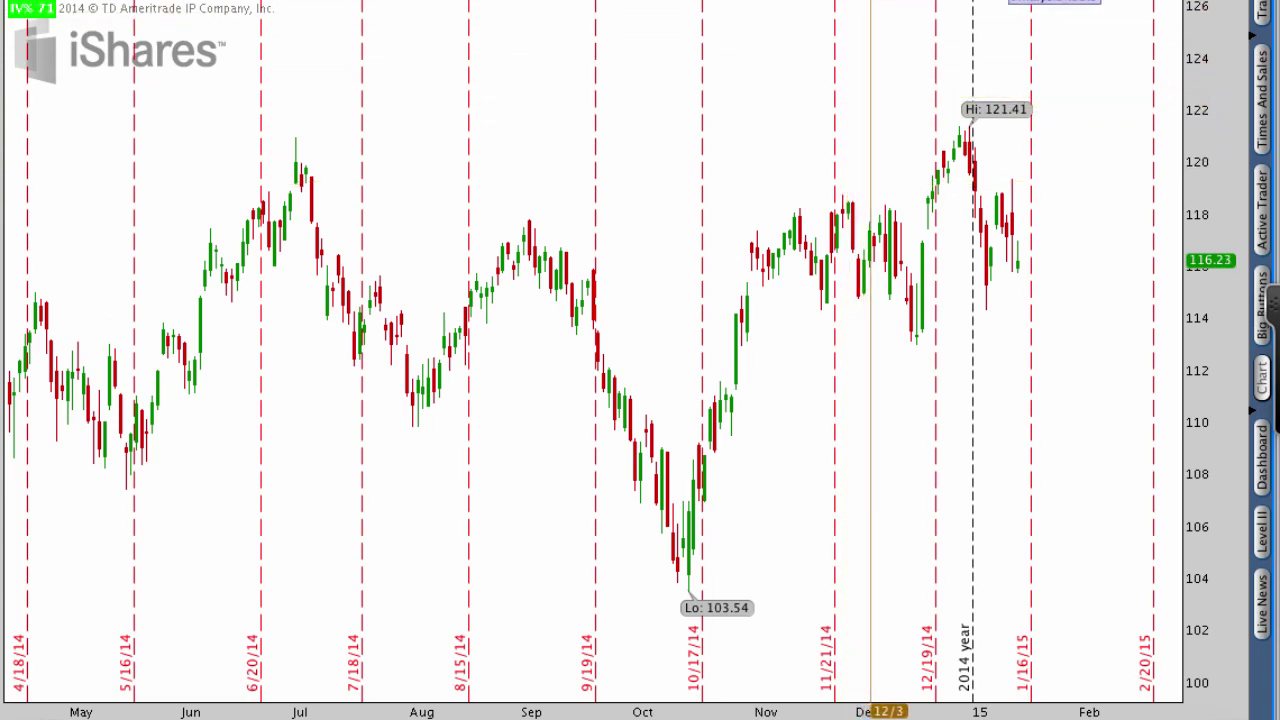
# - Search the available studies for "mac" and add MACDTwoLines as a lower study
pyautogui.click(1030, 3)
pyautogui.click(1026, 32)
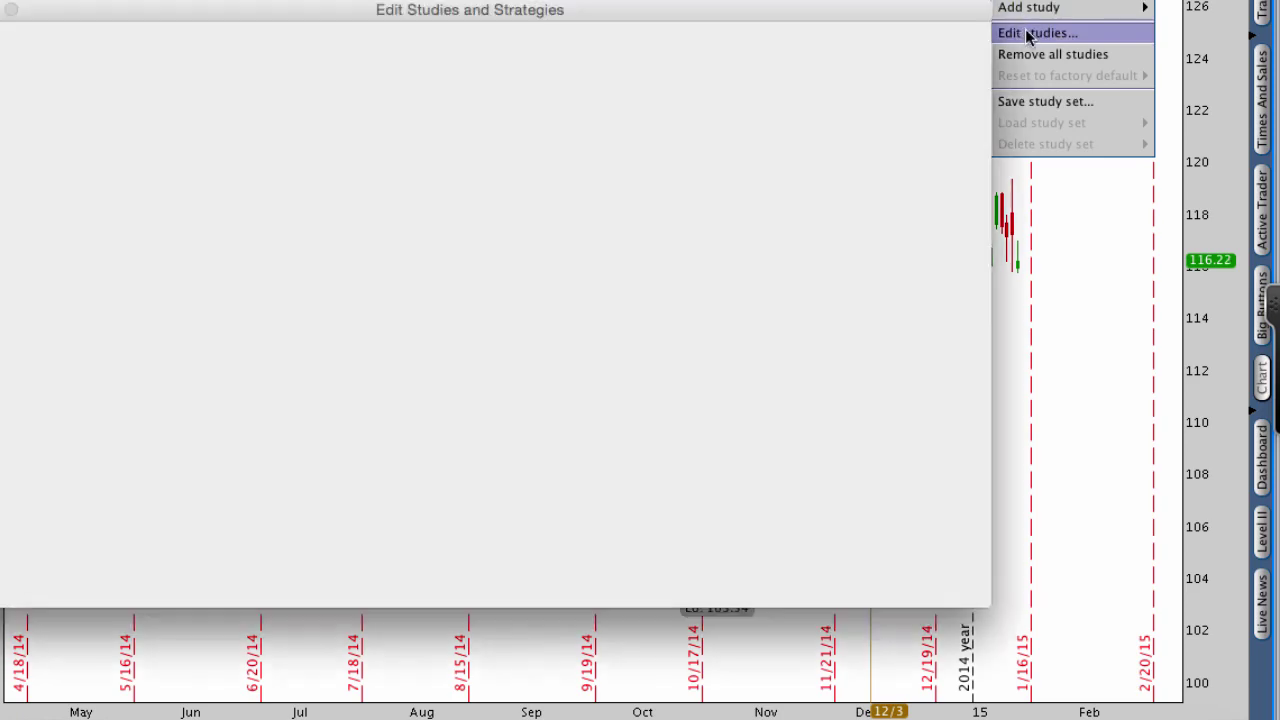
pyautogui.moveTo(502, 12); pyautogui.dragTo(639, 28)
pyautogui.click(428, 80)
pyautogui.click(229, 75)
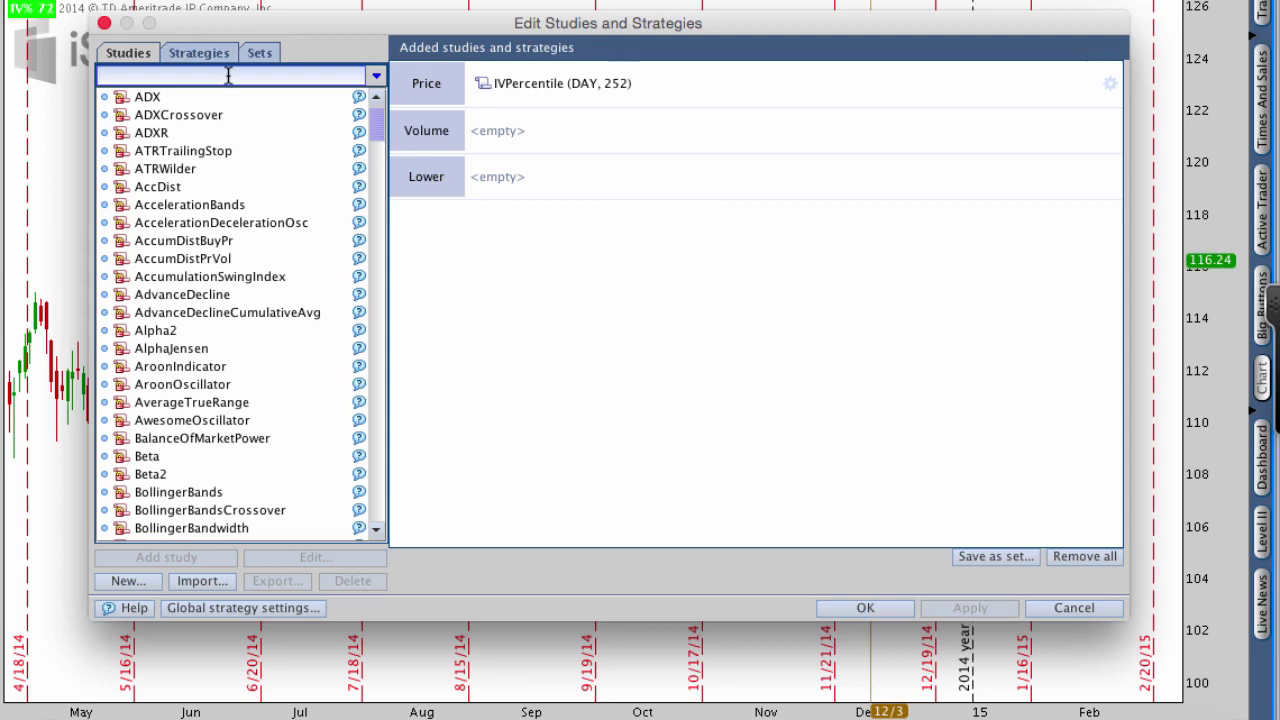
pyautogui.write('mac')
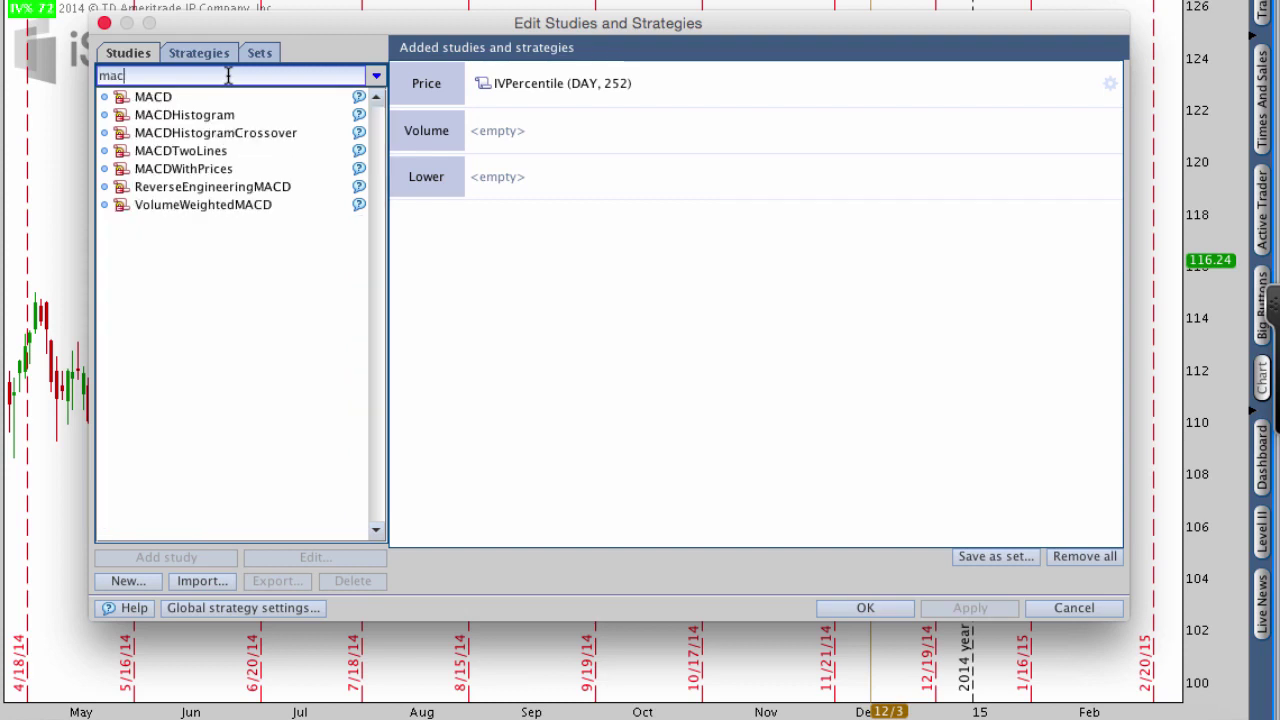
pyautogui.click(210, 152)
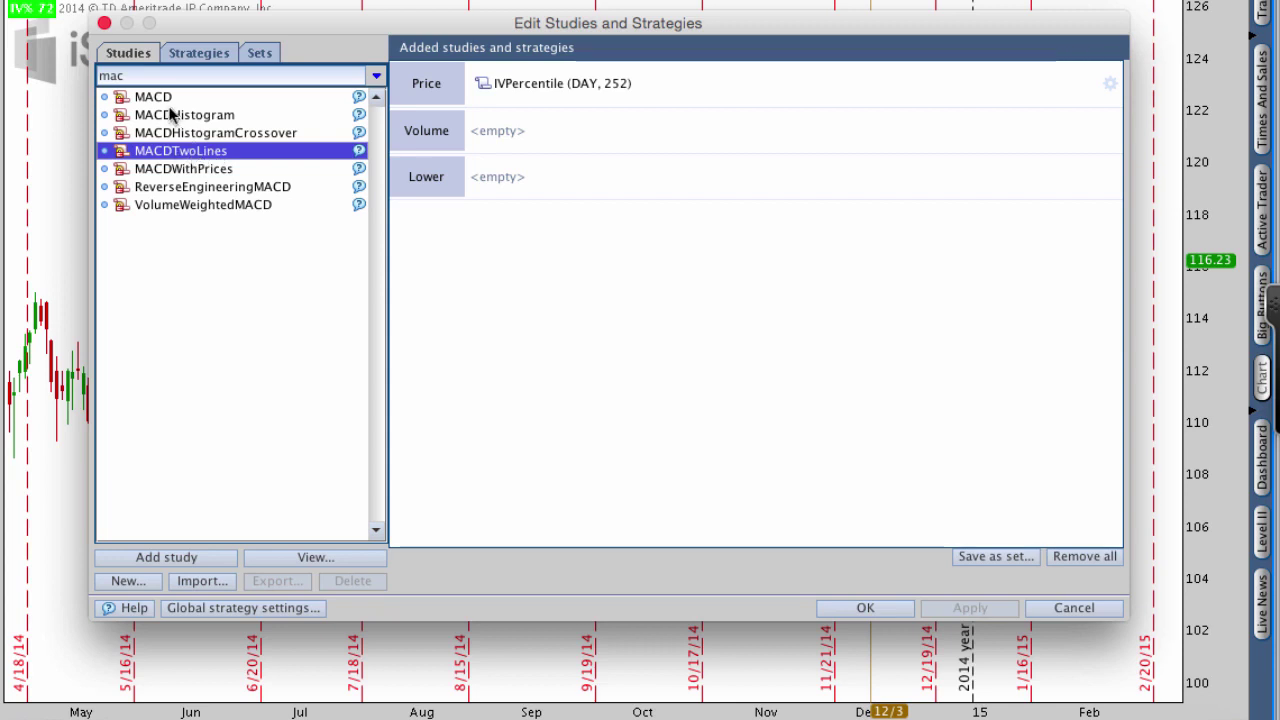
pyautogui.doubleClick(181, 158)
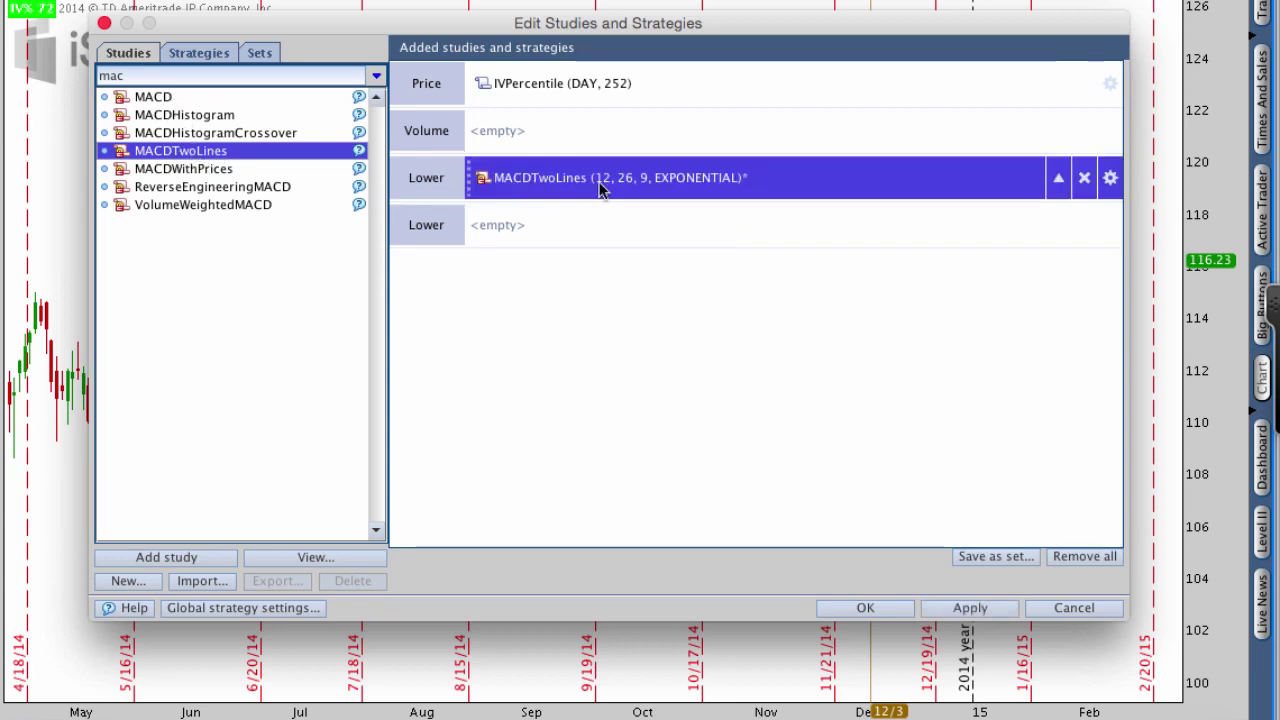
# - Customize the MACDTwoLines study with a fast length of 15 and a slow length of 30
pyautogui.click(1110, 182)
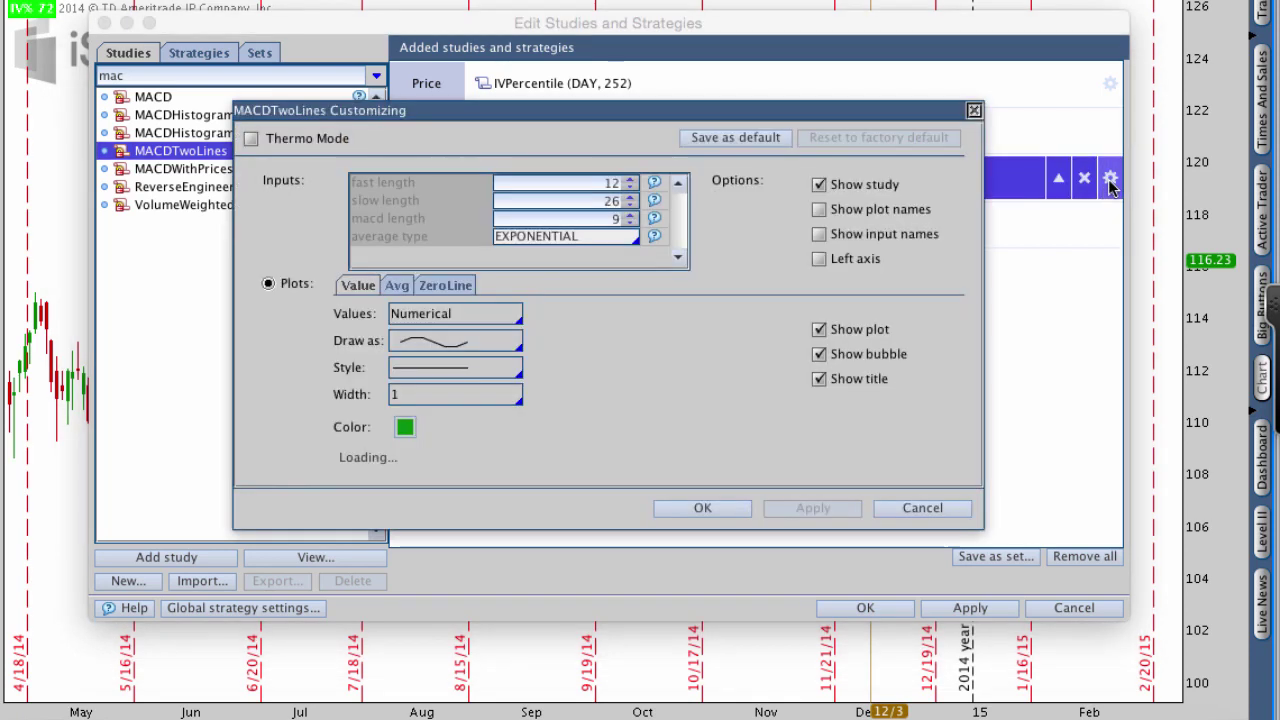
pyautogui.moveTo(612, 110); pyautogui.dragTo(610, 109)
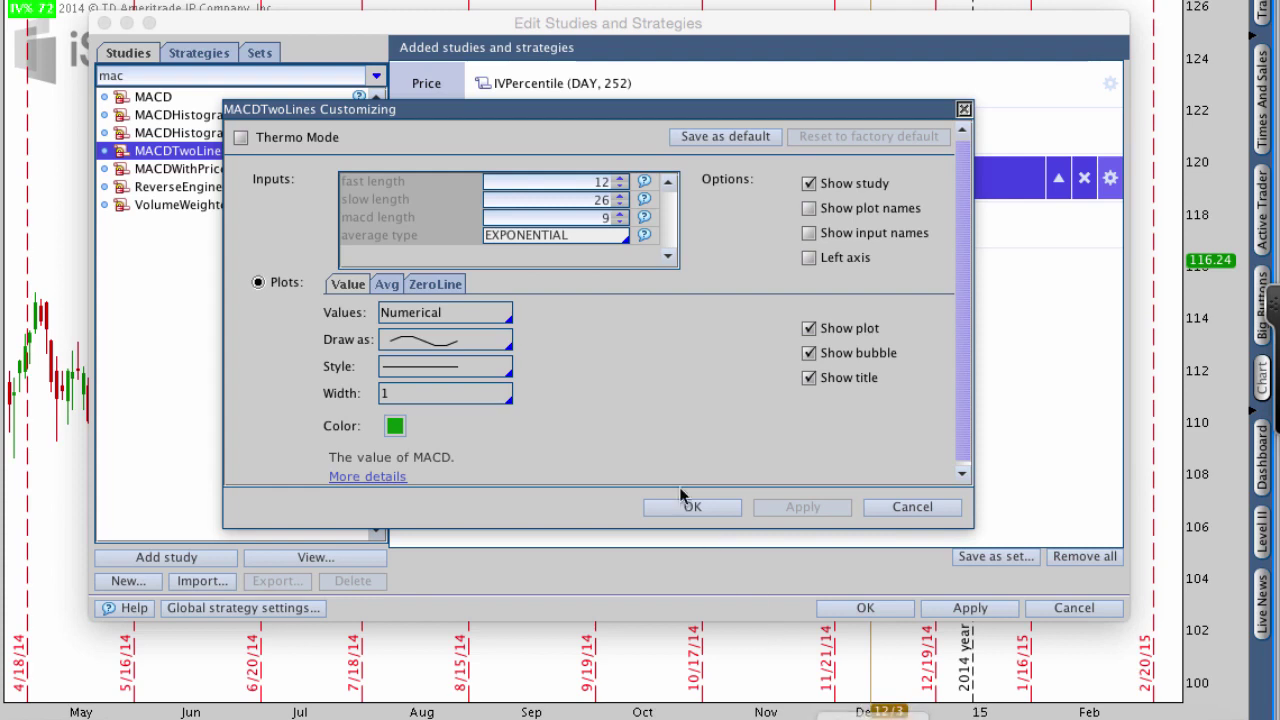
pyautogui.moveTo(338, 183); pyautogui.dragTo(412, 189)
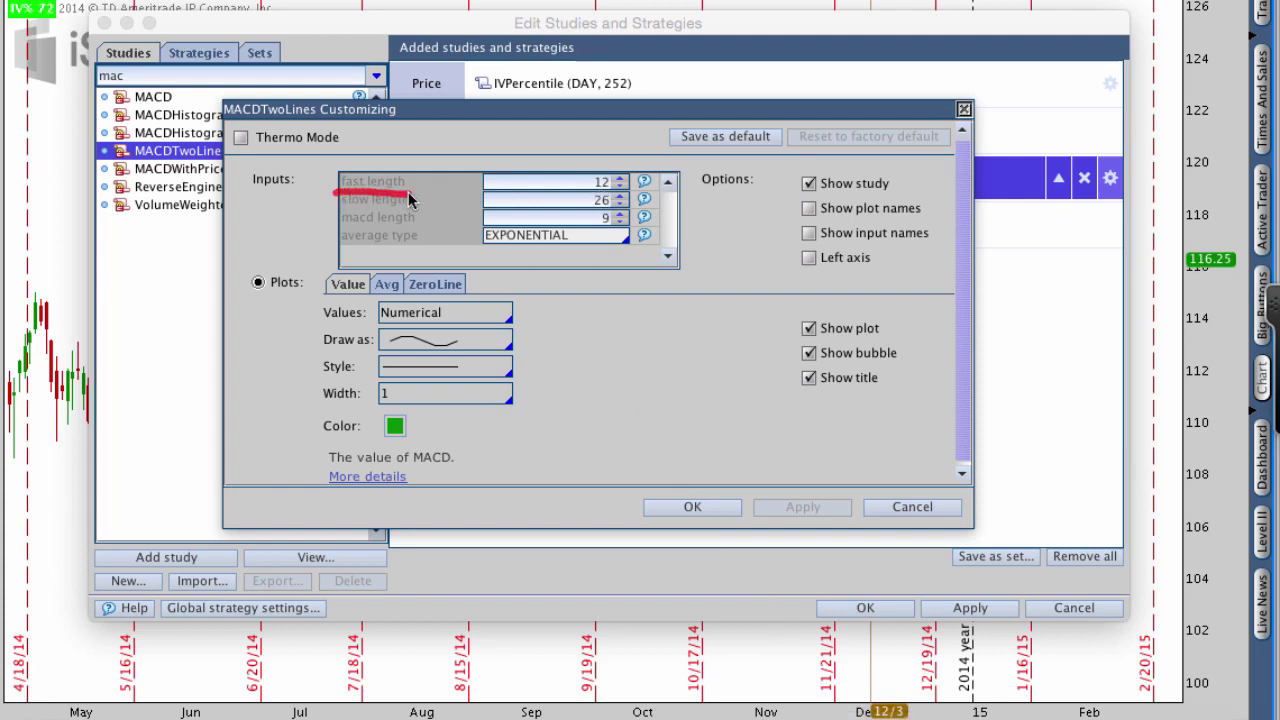
pyautogui.moveTo(583, 189); pyautogui.dragTo(609, 188)
pyautogui.doubleClick(603, 184)
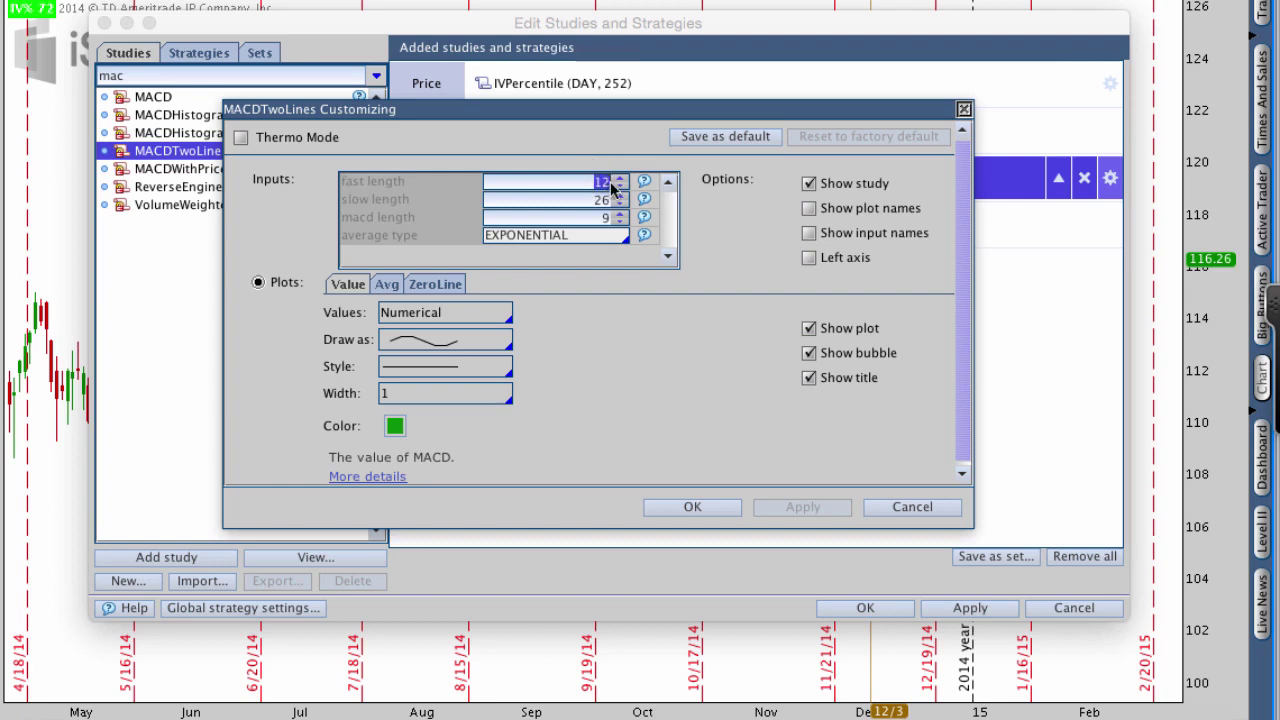
pyautogui.write('15')
pyautogui.click(600, 205)
pyautogui.doubleClick(608, 202)
pyautogui.write('30')
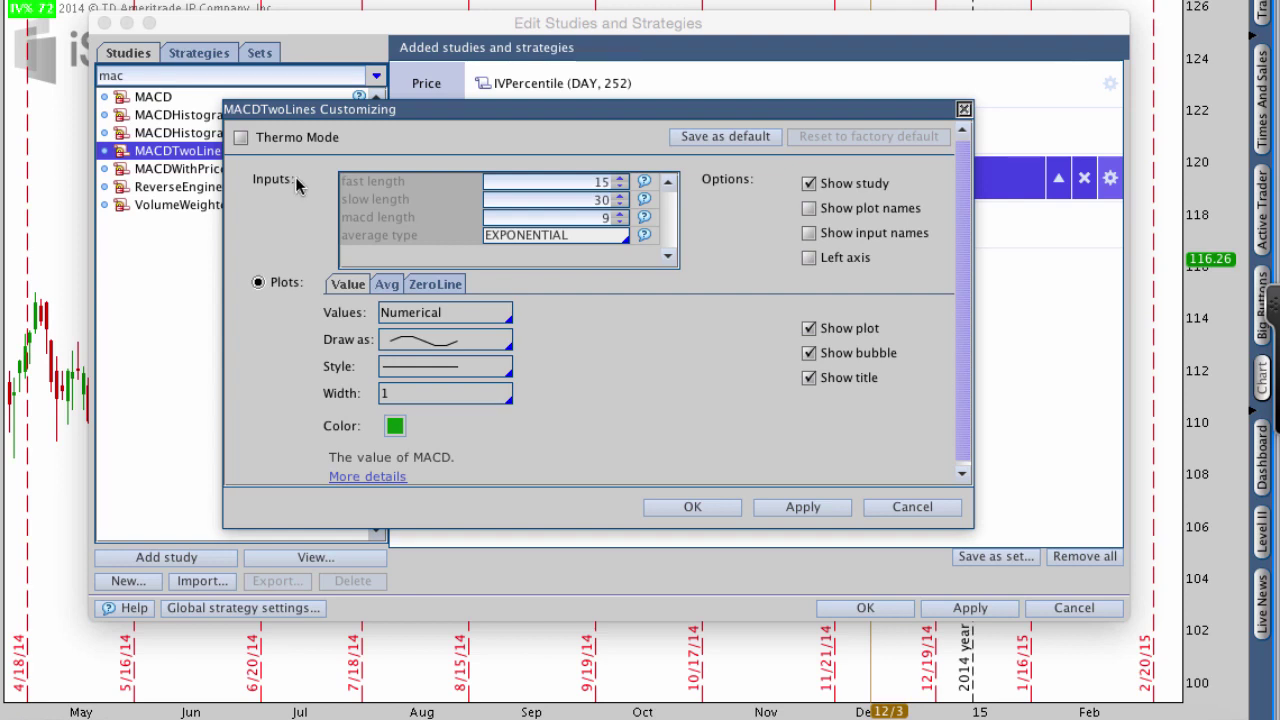
# - Apply the customized MACDTwoLines inputs and put the study on the chart
pyautogui.moveTo(254, 139); pyautogui.dragTo(340, 185)
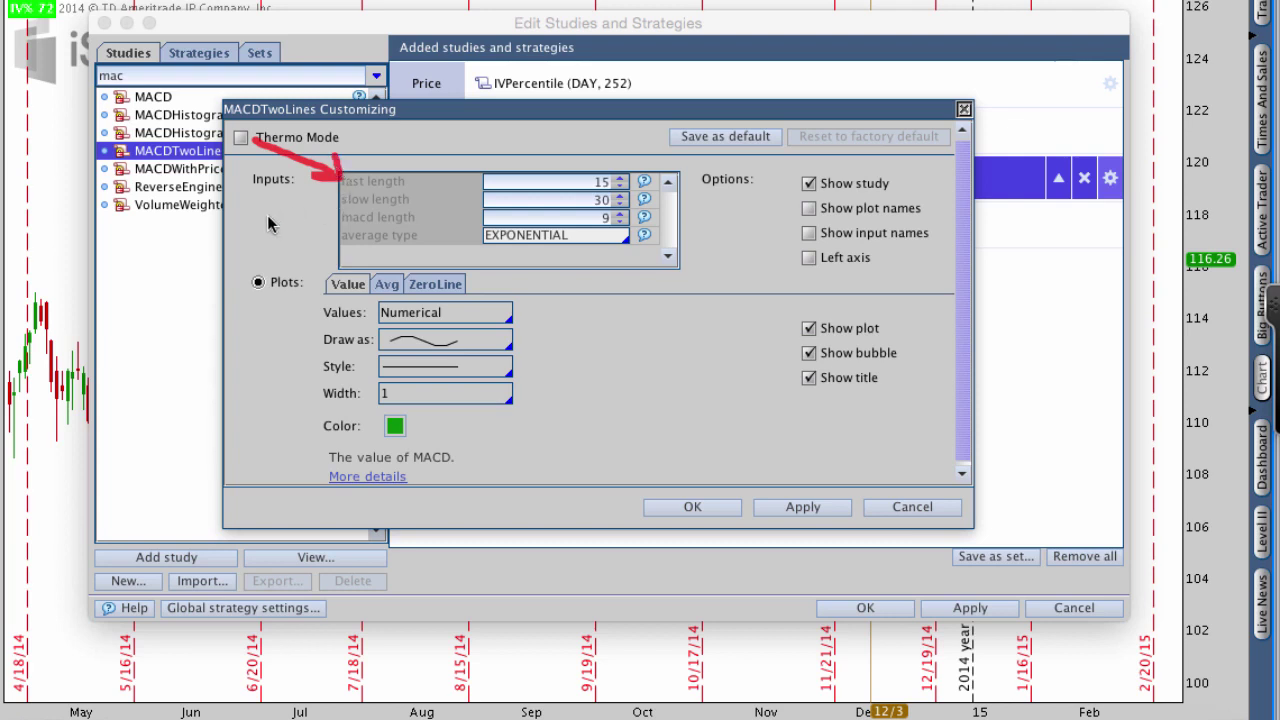
pyautogui.moveTo(250, 226)
pyautogui.mouseDown()
pyautogui.moveTo(336, 208)
pyautogui.moveTo(330, 222)
pyautogui.mouseUp()
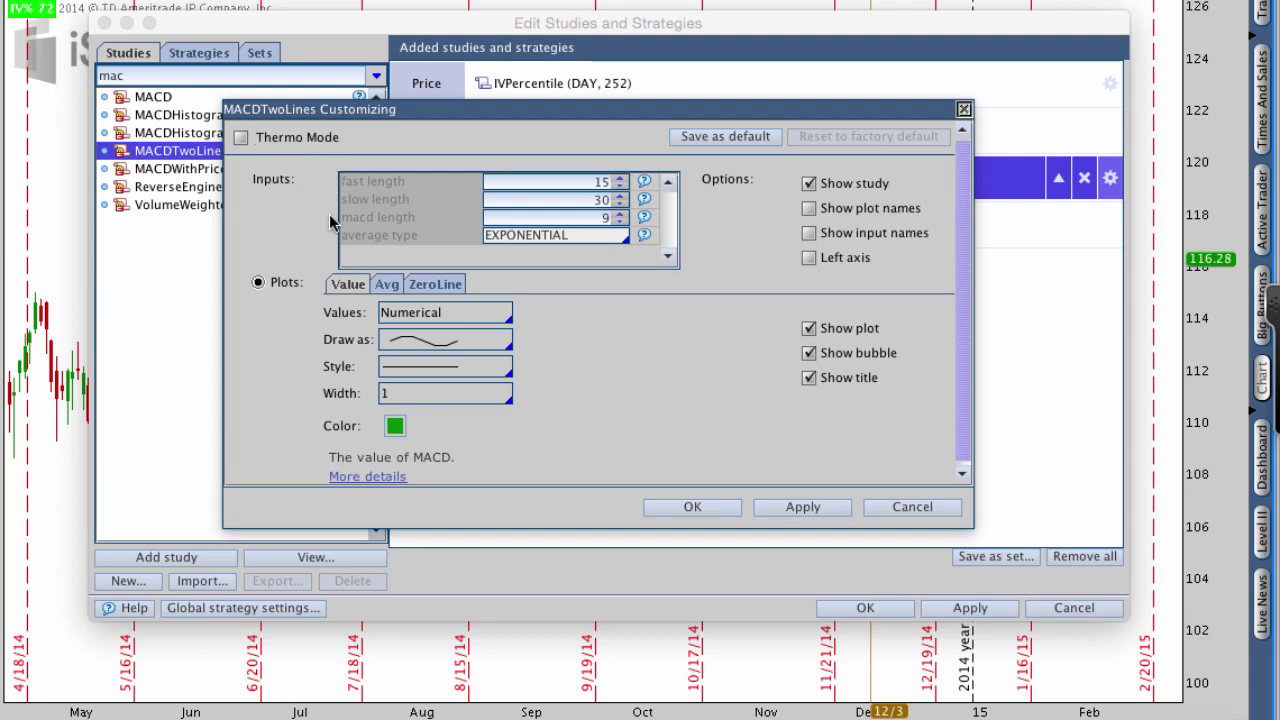
pyautogui.click(800, 506)
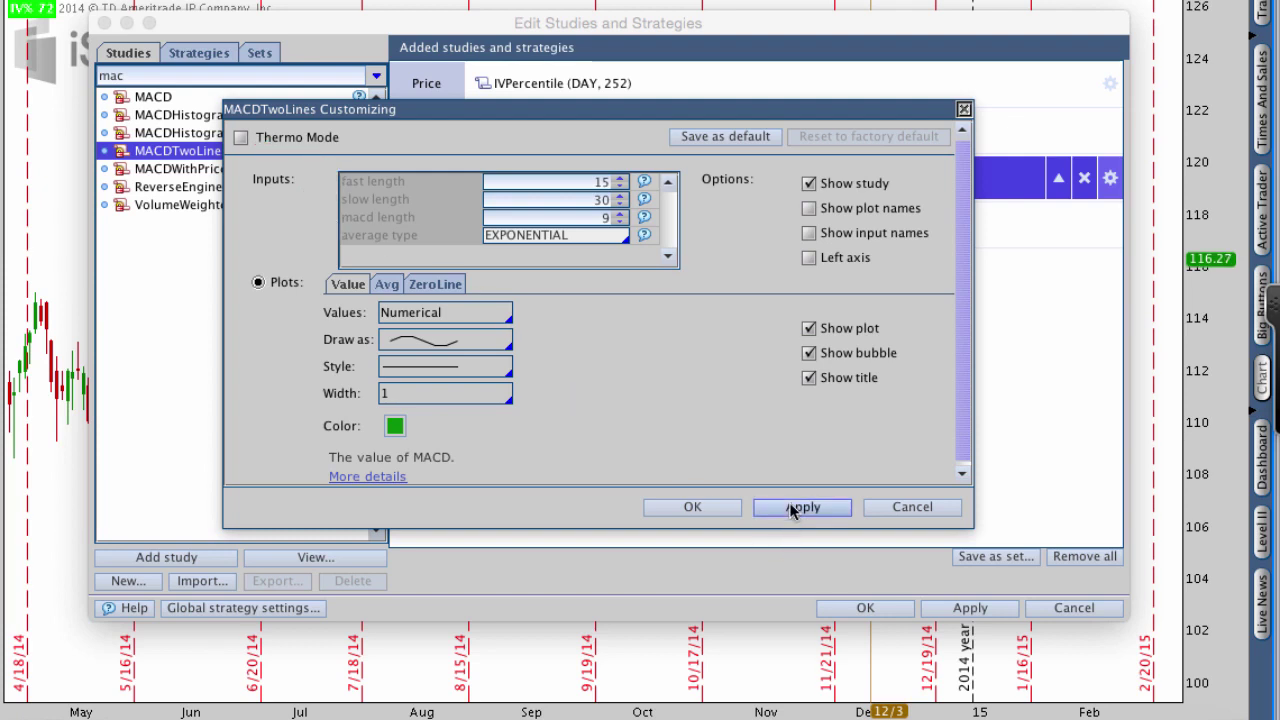
pyautogui.click(719, 506)
pyautogui.click(940, 605)
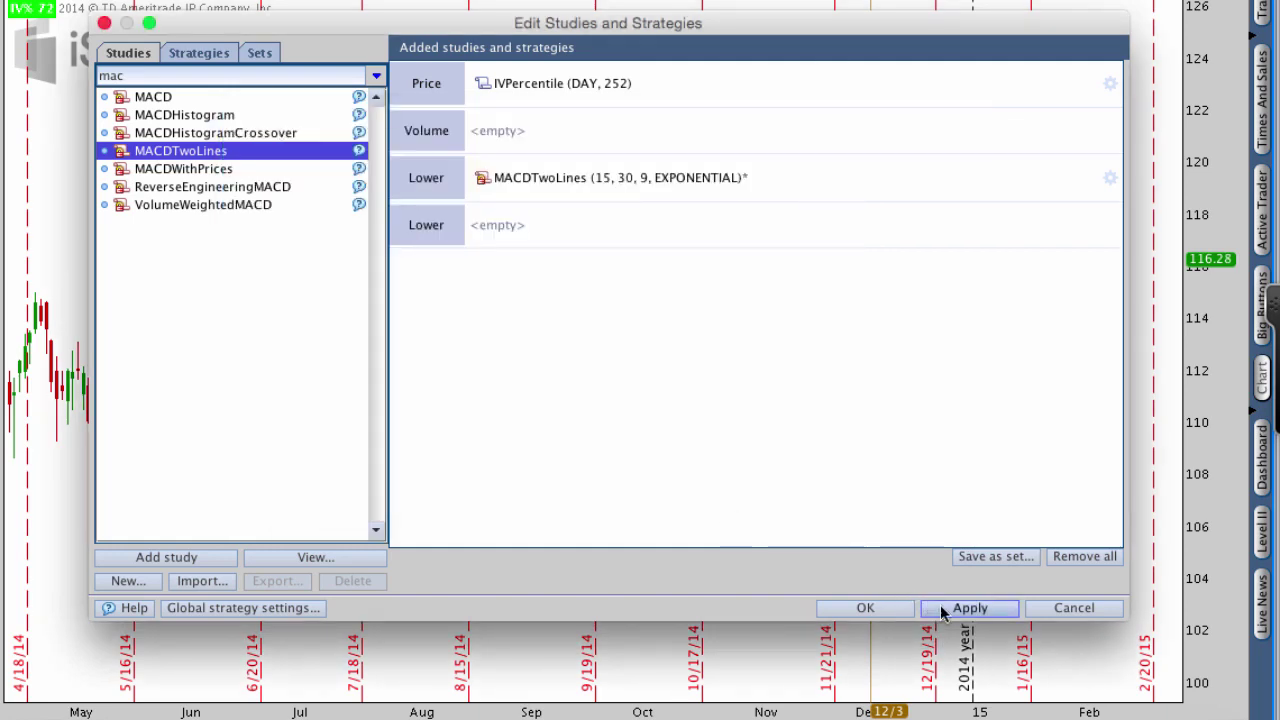
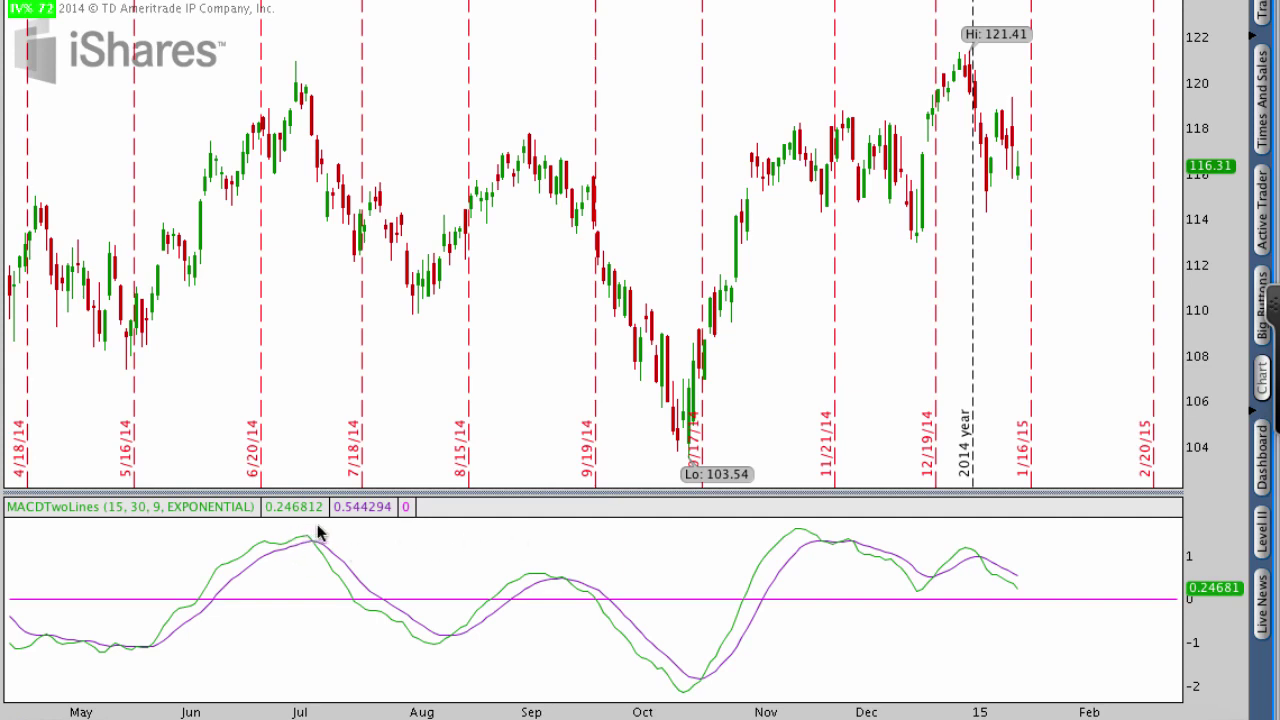
# - Annotate the July and August MACD crossovers with circles and S and B labels, mark the matching price swings with arrows, and clear the markings
pyautogui.moveTo(318, 532)
pyautogui.mouseDown()
pyautogui.moveTo(305, 528)
pyautogui.moveTo(290, 555)
pyautogui.moveTo(318, 560)
pyautogui.moveTo(326, 540)
pyautogui.mouseUp()
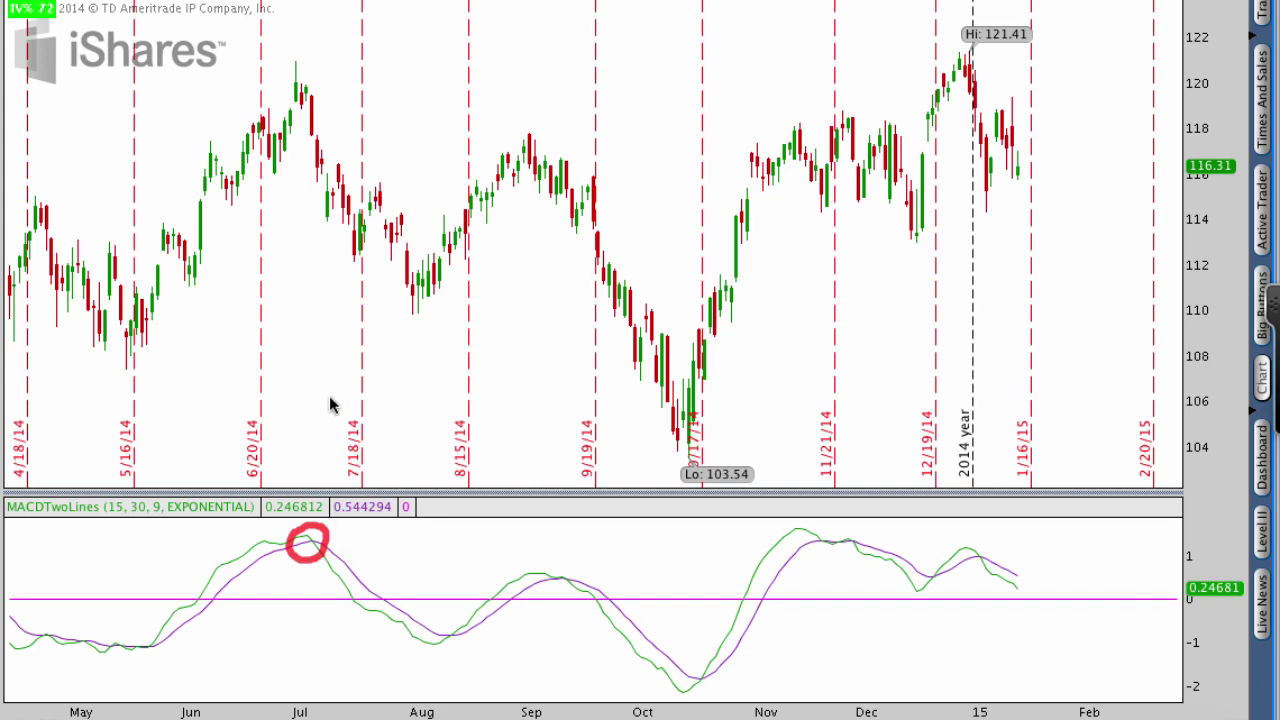
pyautogui.moveTo(330, 390); pyautogui.dragTo(316, 522)
pyautogui.moveTo(297, 470)
pyautogui.mouseDown()
pyautogui.moveTo(316, 520)
pyautogui.moveTo(347, 495)
pyautogui.mouseUp()
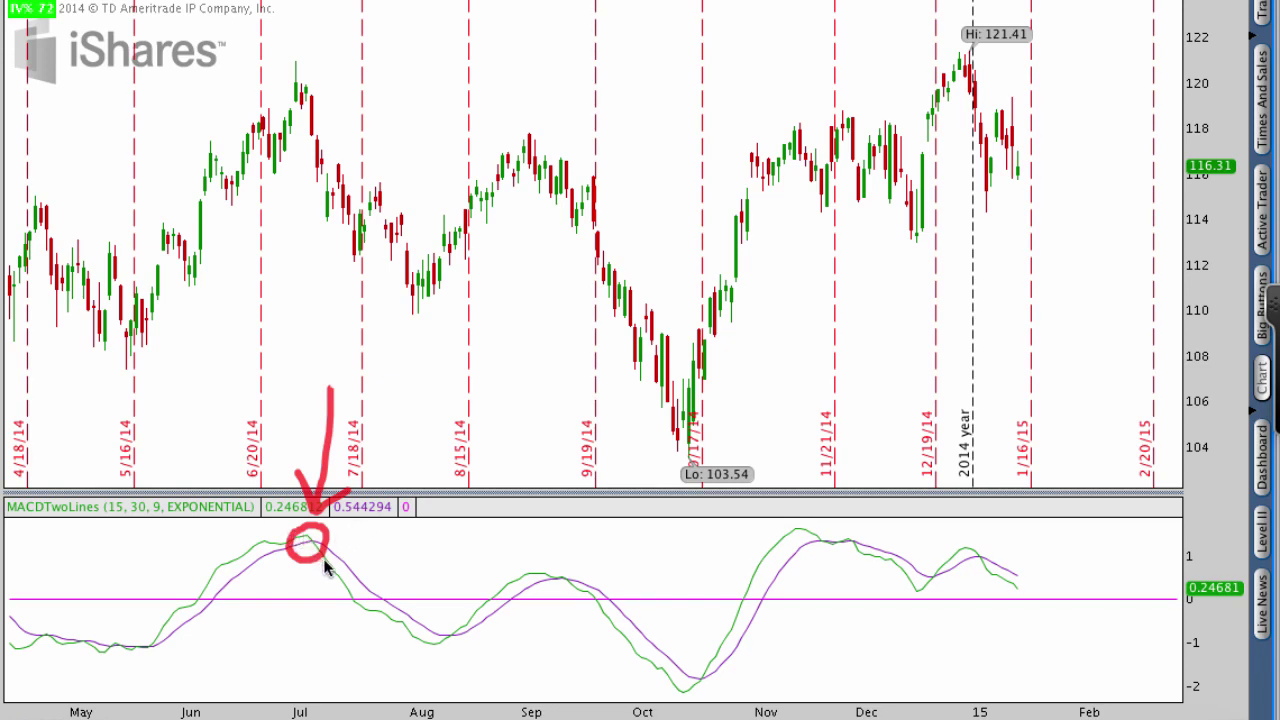
pyautogui.moveTo(352, 340)
pyautogui.mouseDown()
pyautogui.moveTo(326, 357)
pyautogui.moveTo(357, 370)
pyautogui.moveTo(320, 380)
pyautogui.mouseUp()
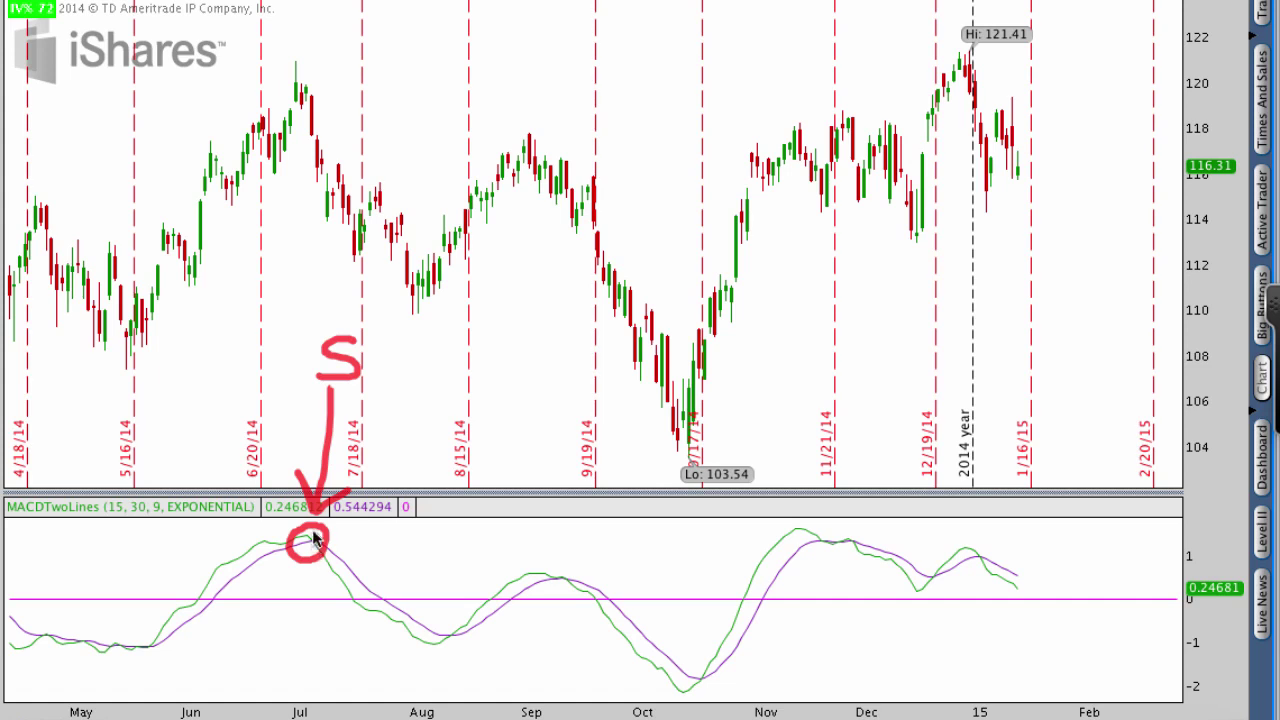
pyautogui.moveTo(318, 100)
pyautogui.mouseDown()
pyautogui.moveTo(302, 152)
pyautogui.moveTo(330, 118)
pyautogui.moveTo(322, 104)
pyautogui.moveTo(428, 282)
pyautogui.moveTo(432, 255)
pyautogui.mouseUp()
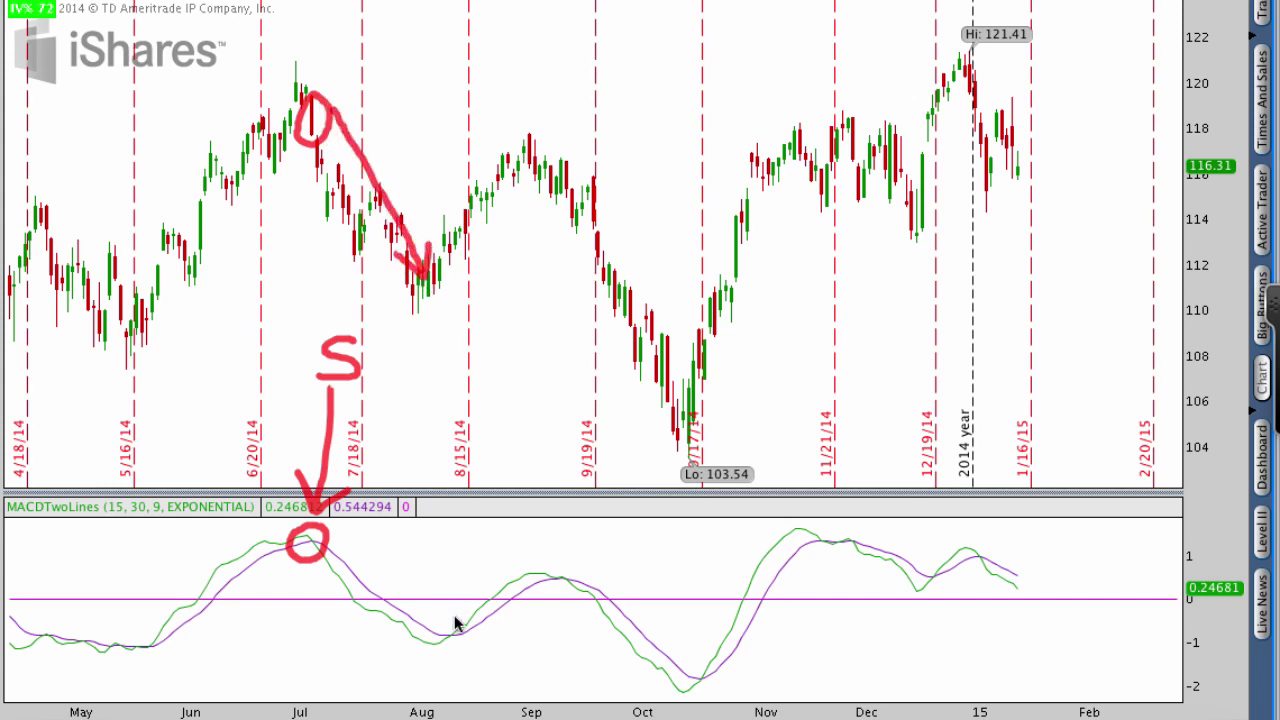
pyautogui.moveTo(457, 617)
pyautogui.mouseDown()
pyautogui.moveTo(436, 621)
pyautogui.moveTo(434, 645)
pyautogui.moveTo(458, 655)
pyautogui.moveTo(470, 628)
pyautogui.moveTo(458, 614)
pyautogui.mouseUp()
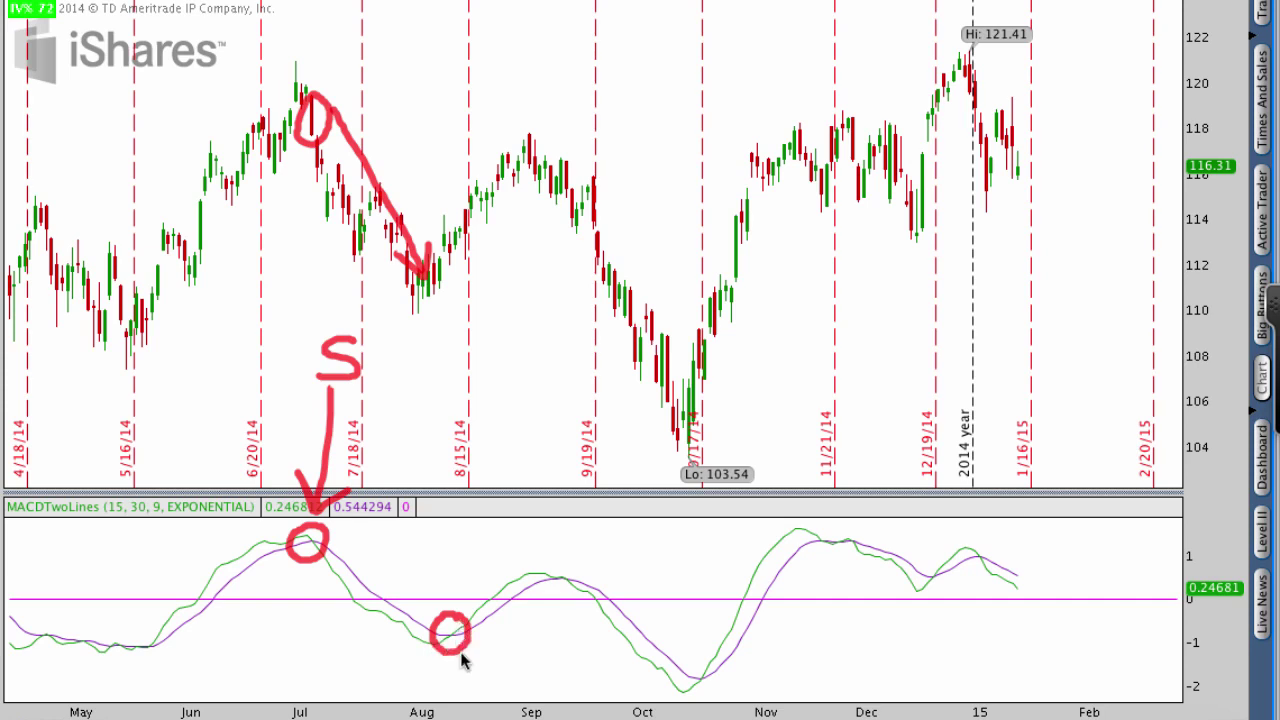
pyautogui.moveTo(470, 662)
pyautogui.mouseDown()
pyautogui.moveTo(474, 652)
pyautogui.moveTo(500, 676)
pyautogui.moveTo(483, 686)
pyautogui.mouseUp()
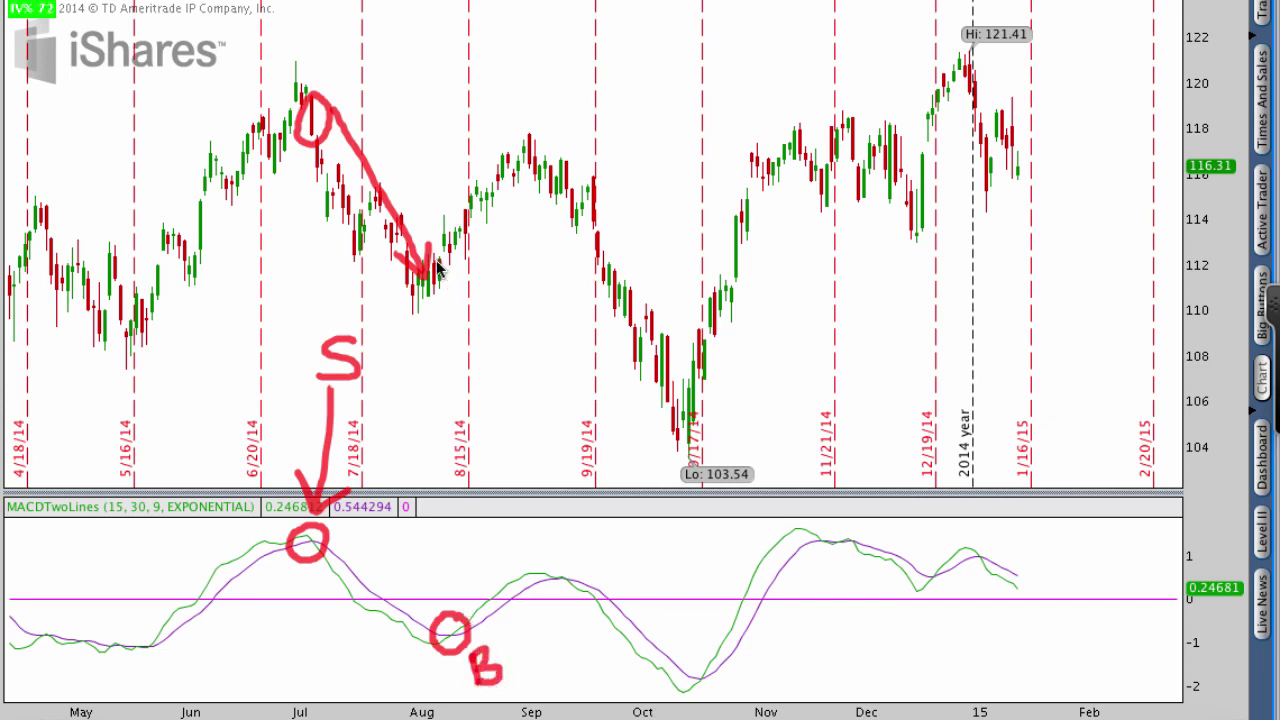
pyautogui.moveTo(437, 262)
pyautogui.mouseDown()
pyautogui.moveTo(418, 290)
pyautogui.moveTo(450, 282)
pyautogui.moveTo(462, 240)
pyautogui.moveTo(538, 166)
pyautogui.moveTo(544, 178)
pyautogui.mouseUp()
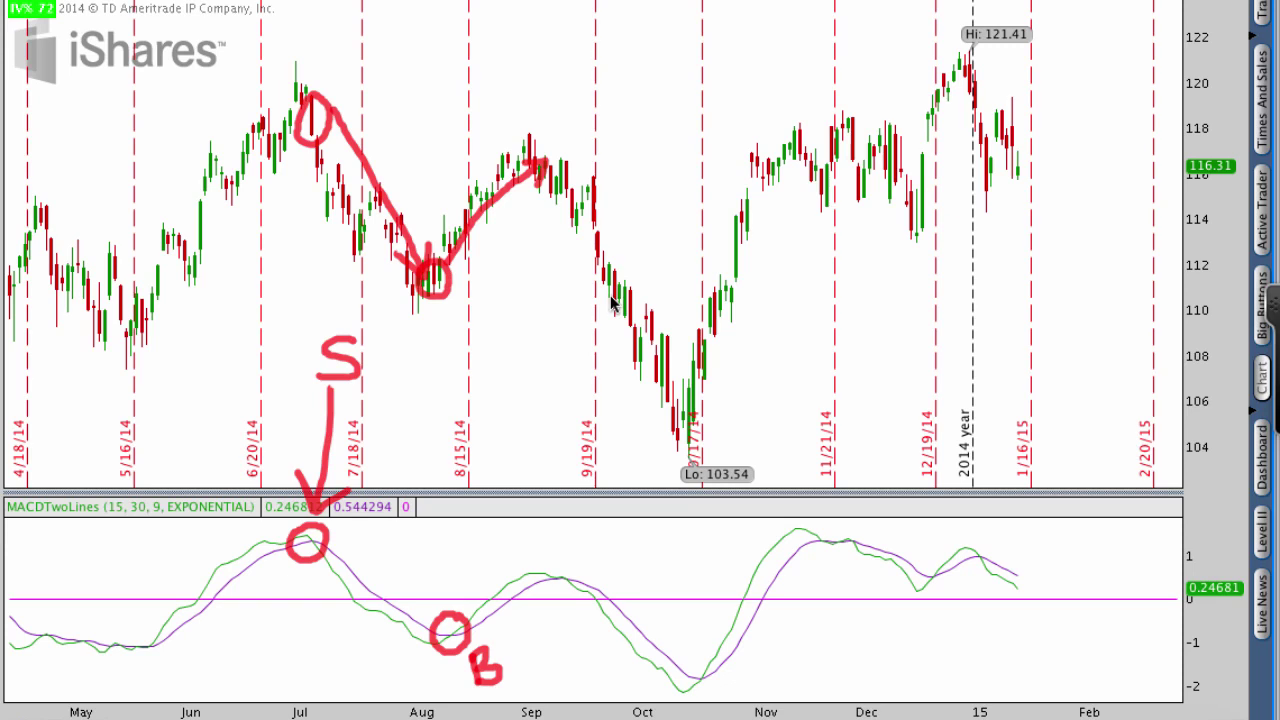
pyautogui.press('Escape')
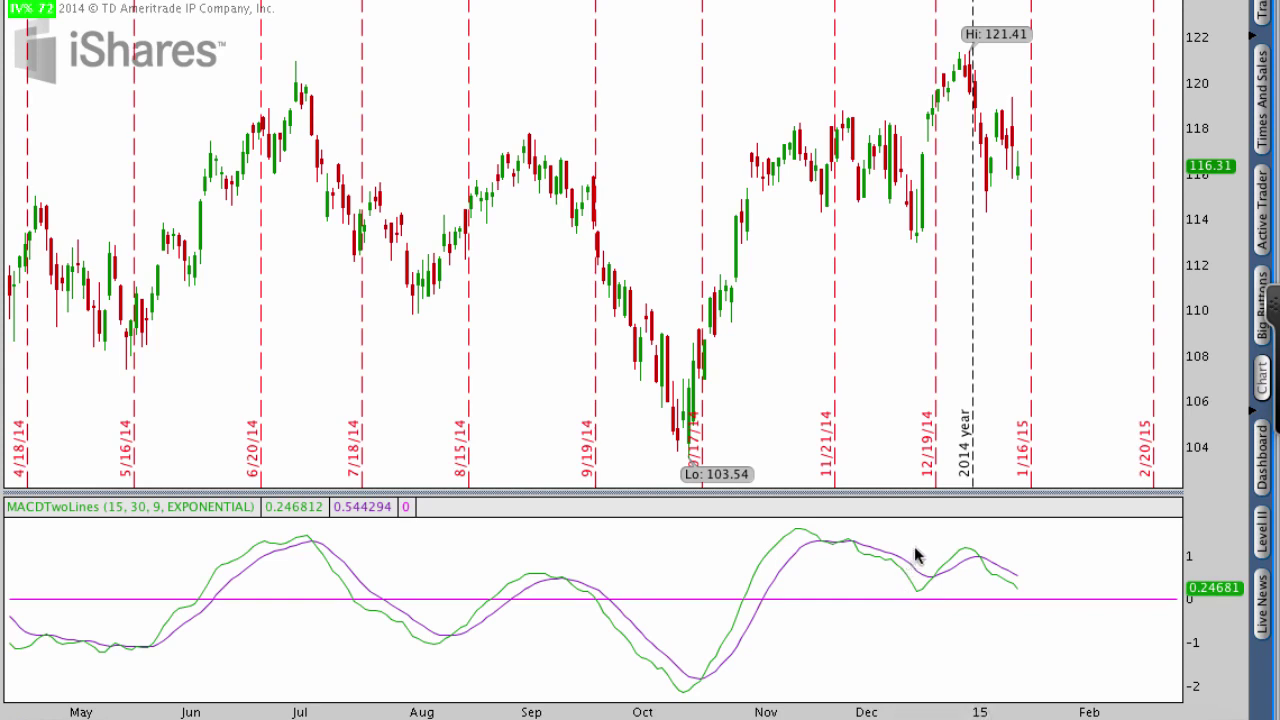
# - Circle and trace the November–December MACD decline, mark the sideways price action above it with an arrow, and clear the markings
pyautogui.moveTo(921, 543)
pyautogui.mouseDown()
pyautogui.moveTo(820, 523)
pyautogui.moveTo(794, 546)
pyautogui.moveTo(871, 600)
pyautogui.moveTo(940, 596)
pyautogui.moveTo(923, 543)
pyautogui.mouseUp()
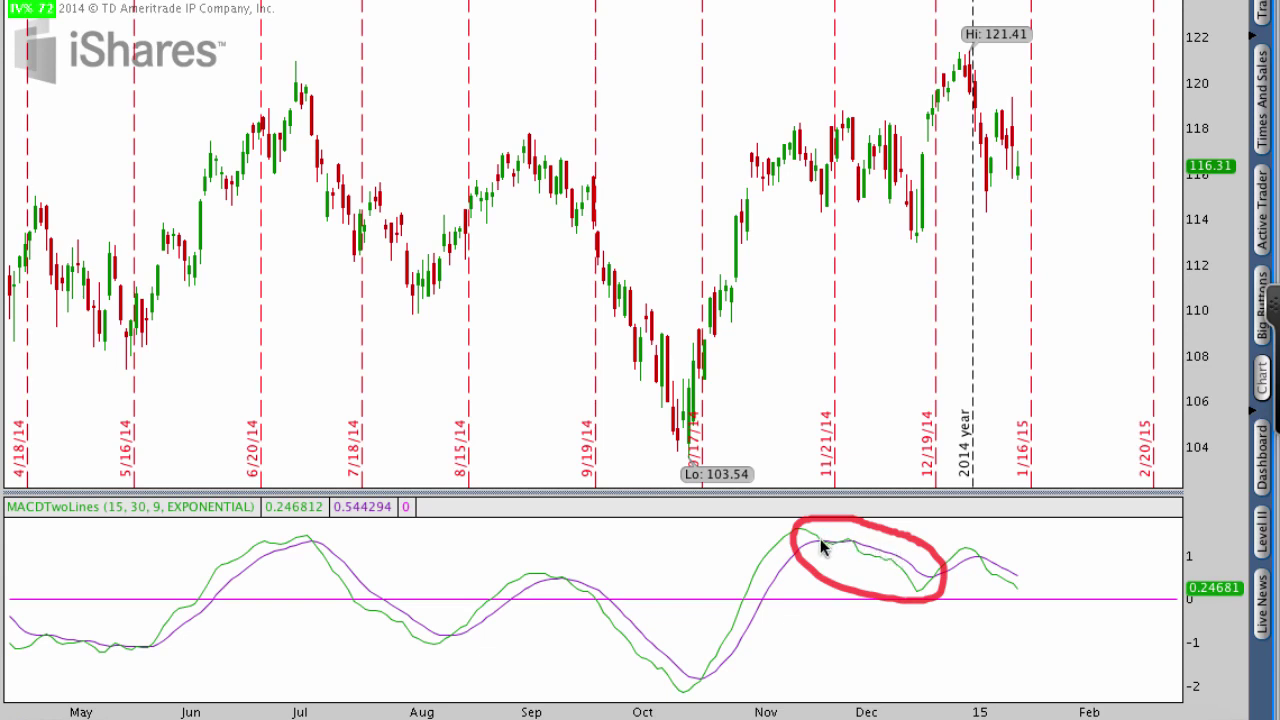
pyautogui.moveTo(817, 539)
pyautogui.mouseDown()
pyautogui.moveTo(830, 550)
pyautogui.moveTo(852, 540)
pyautogui.moveTo(914, 590)
pyautogui.mouseUp()
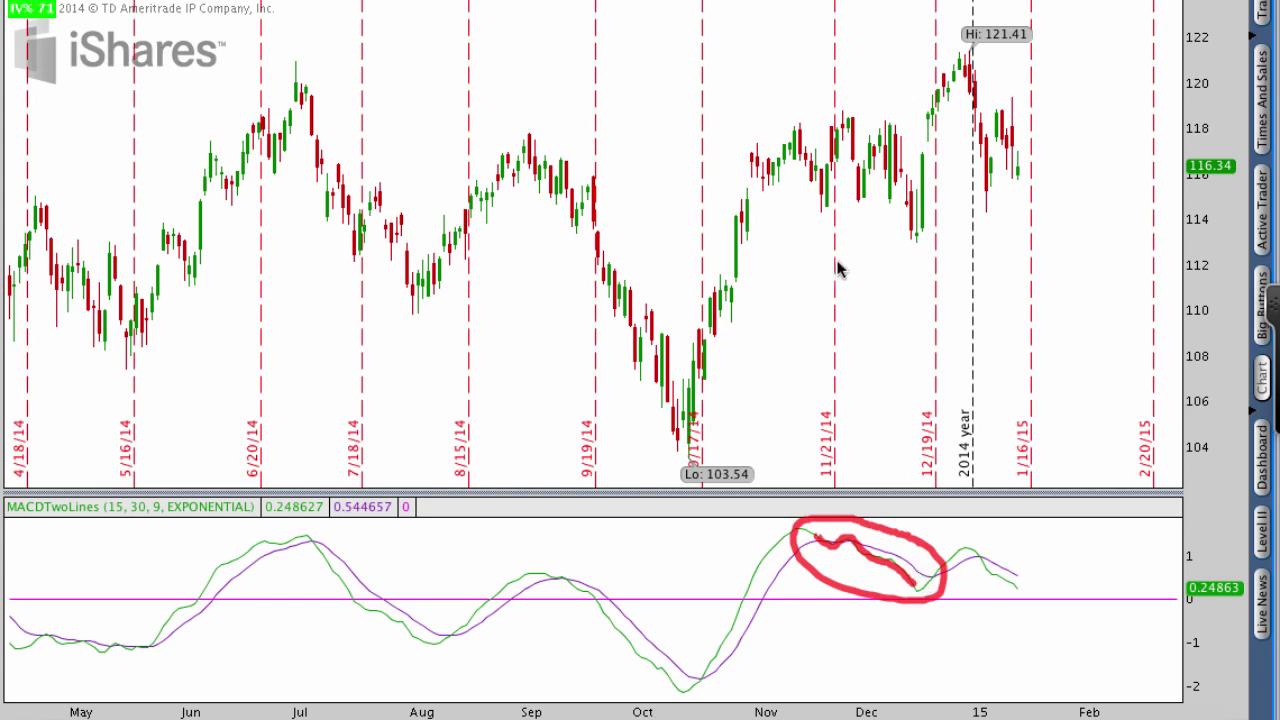
pyautogui.moveTo(754, 158)
pyautogui.mouseDown()
pyautogui.moveTo(936, 153)
pyautogui.moveTo(920, 167)
pyautogui.mouseUp()
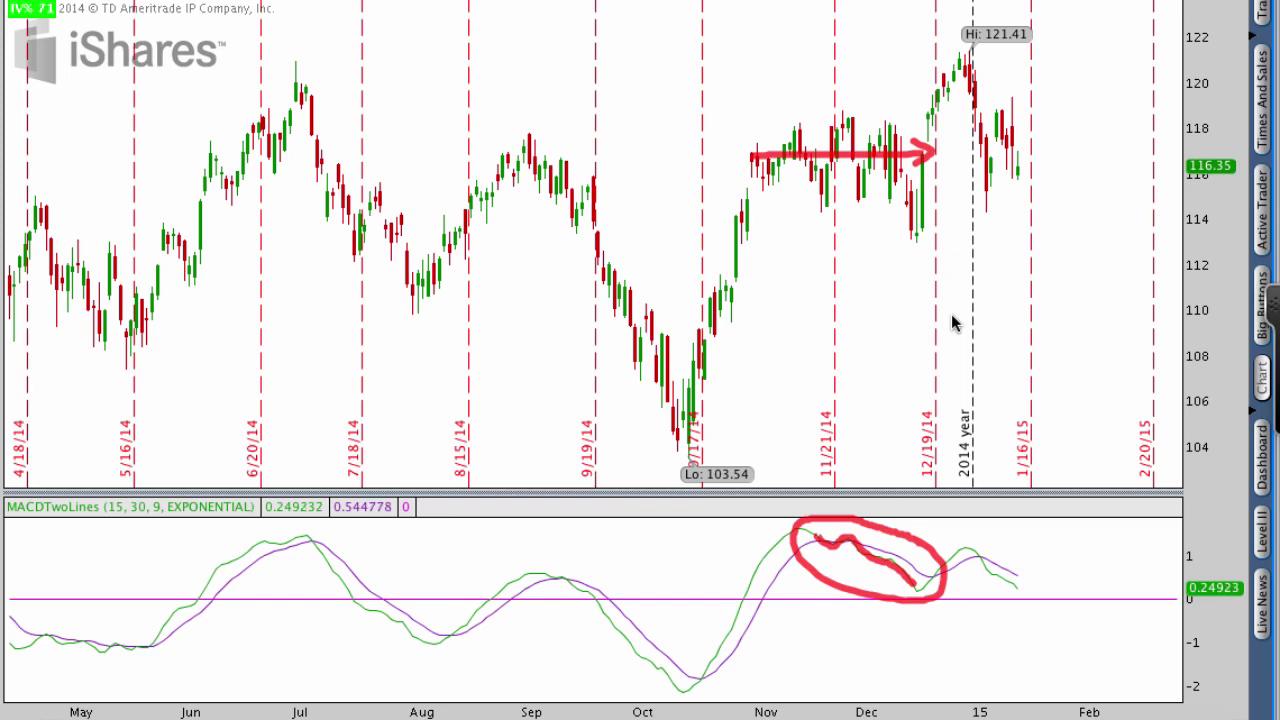
pyautogui.press('Escape')
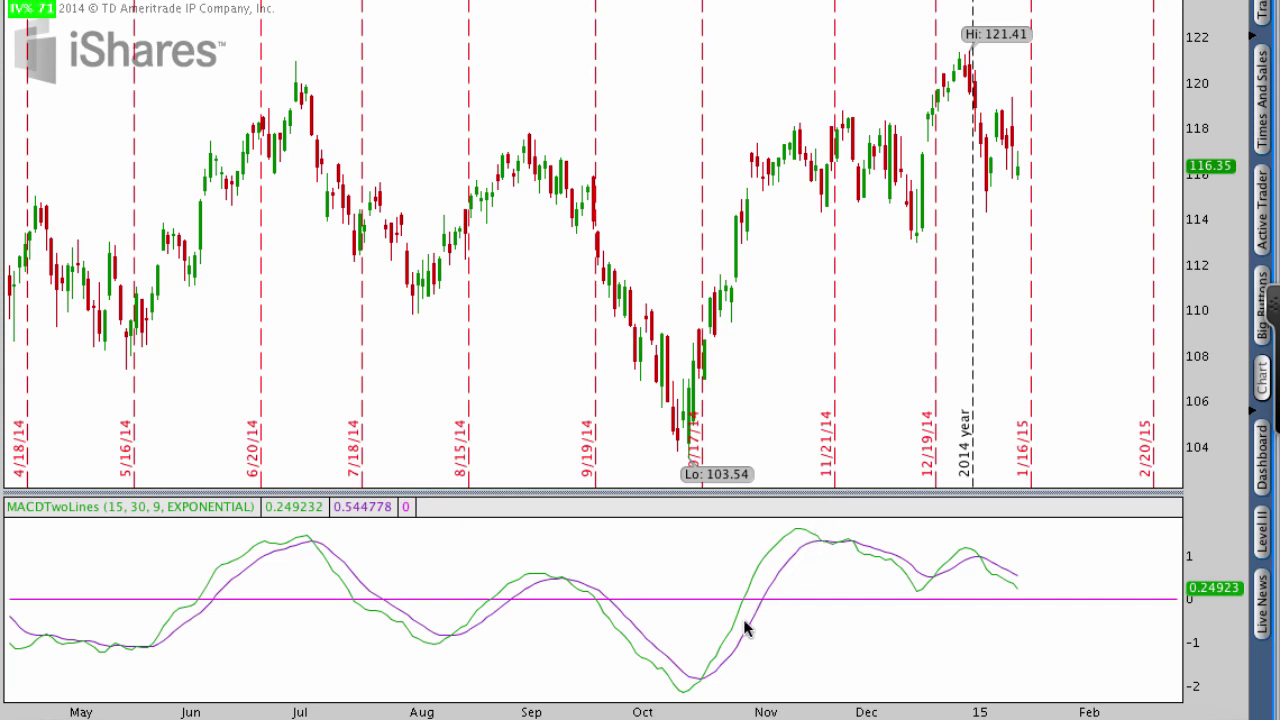
# - Draw upward arrows along the October–November rise on both the MACD lines and the price candles, and clear the markings
pyautogui.moveTo(696, 680)
pyautogui.mouseDown()
pyautogui.moveTo(728, 652)
pyautogui.moveTo(780, 551)
pyautogui.moveTo(809, 526)
pyautogui.moveTo(820, 551)
pyautogui.mouseUp()
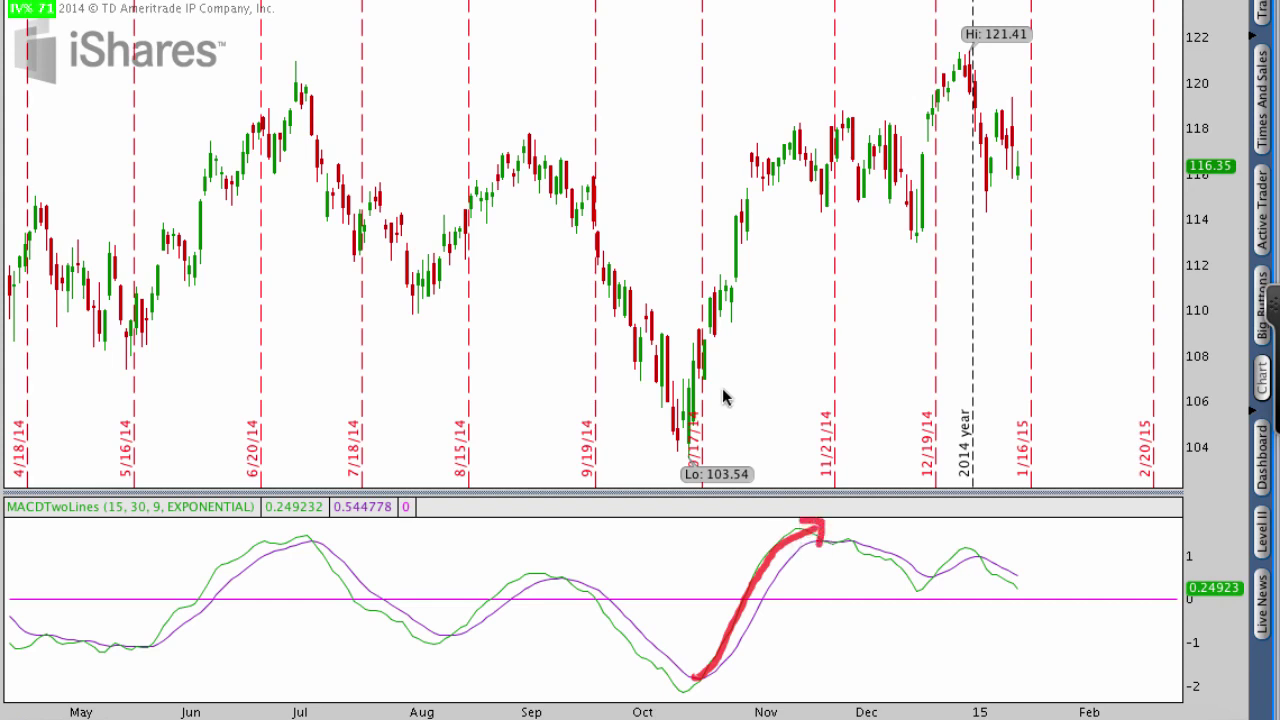
pyautogui.moveTo(688, 428)
pyautogui.mouseDown()
pyautogui.moveTo(749, 269)
pyautogui.moveTo(832, 142)
pyautogui.moveTo(806, 150)
pyautogui.moveTo(838, 140)
pyautogui.mouseUp()
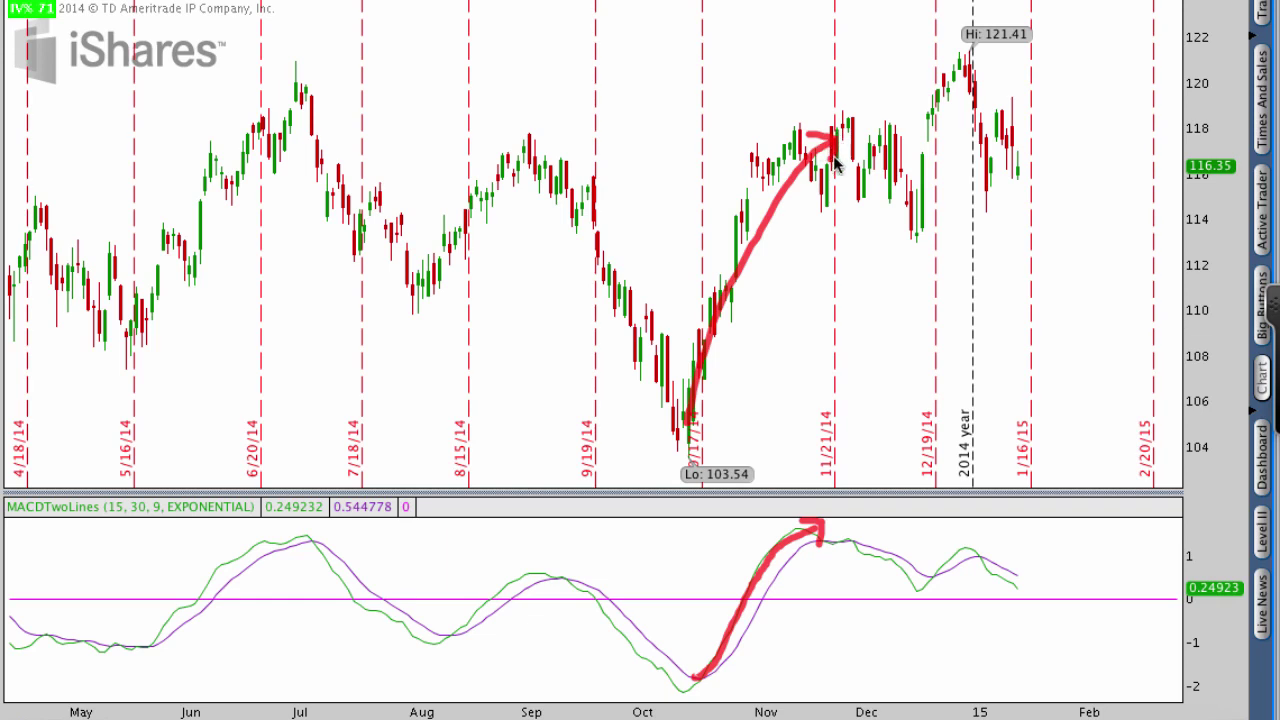
pyautogui.press('Escape')
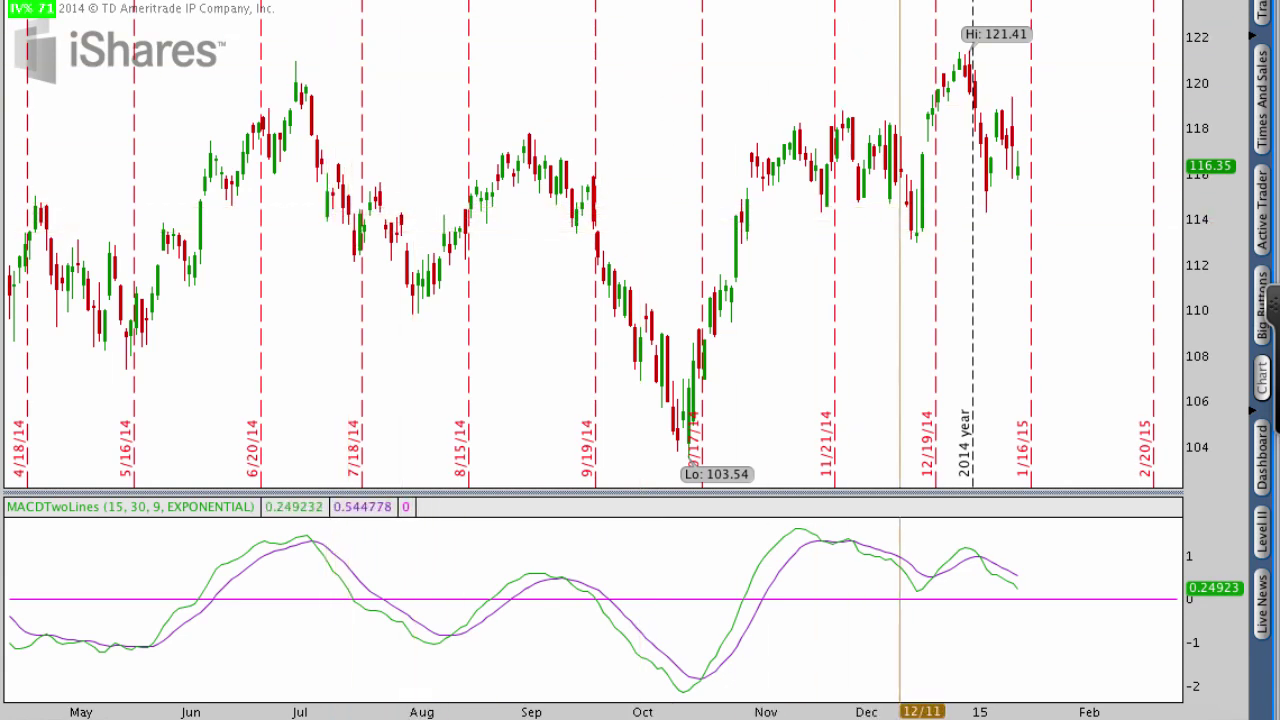
# - Find the CCI indicator in the studies list with the search "cci" and add it as a lower study
pyautogui.click(1005, 4)
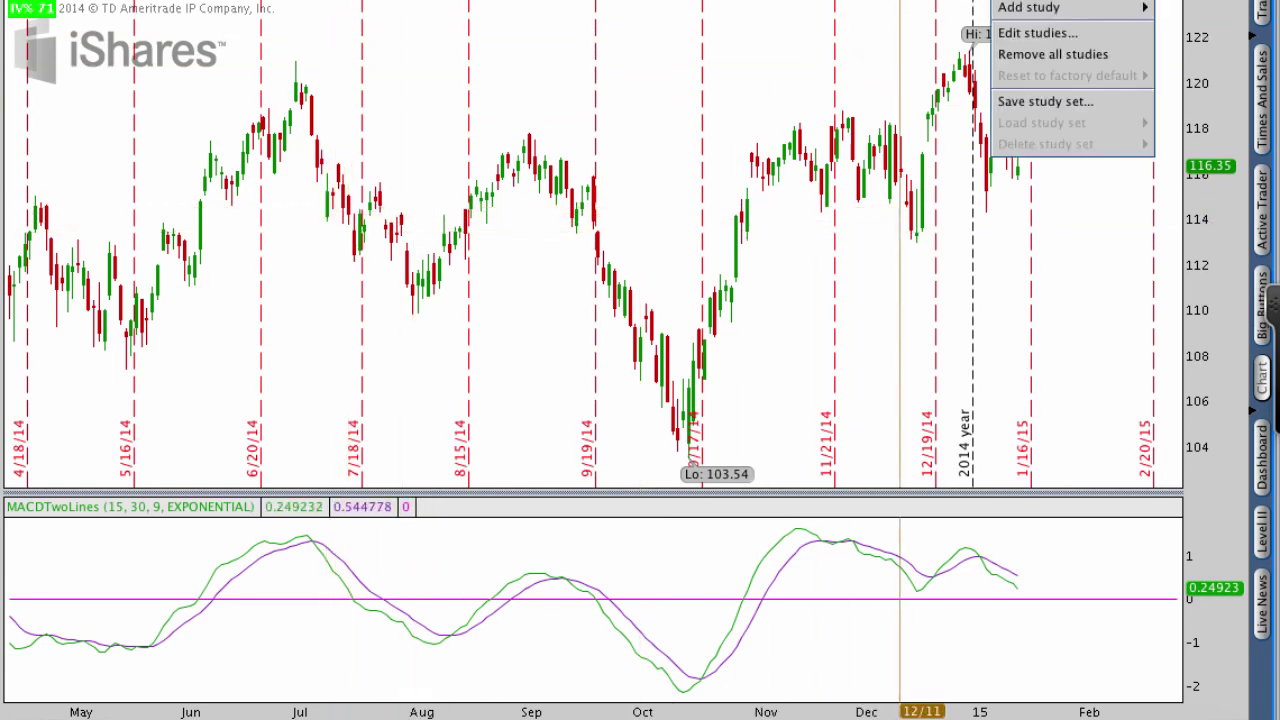
pyautogui.click(1020, 32)
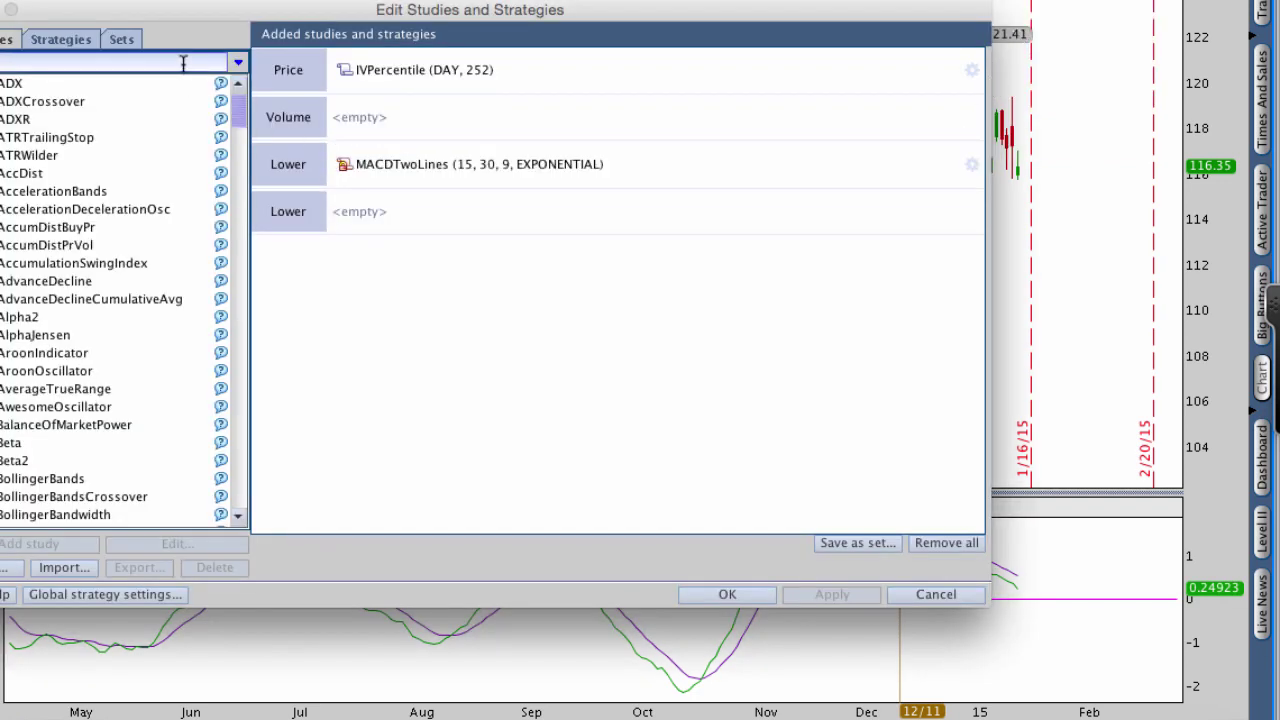
pyautogui.write('cci')
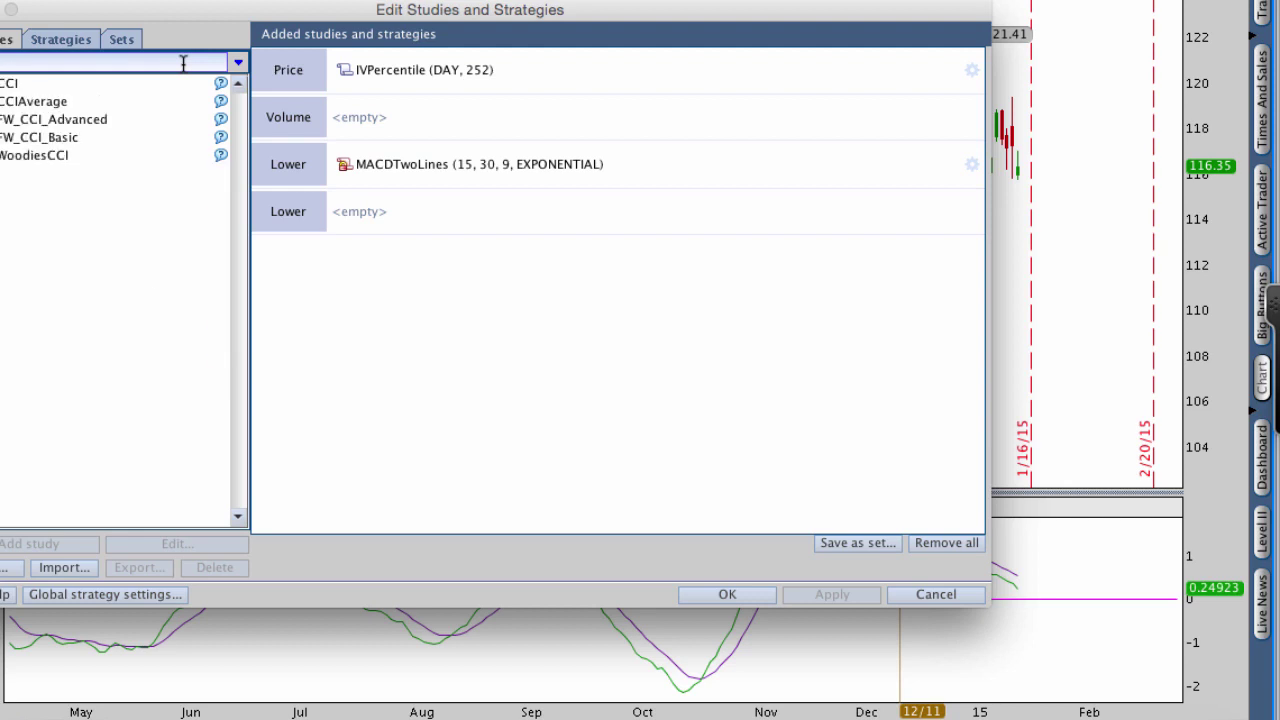
pyautogui.doubleClick(84, 87)
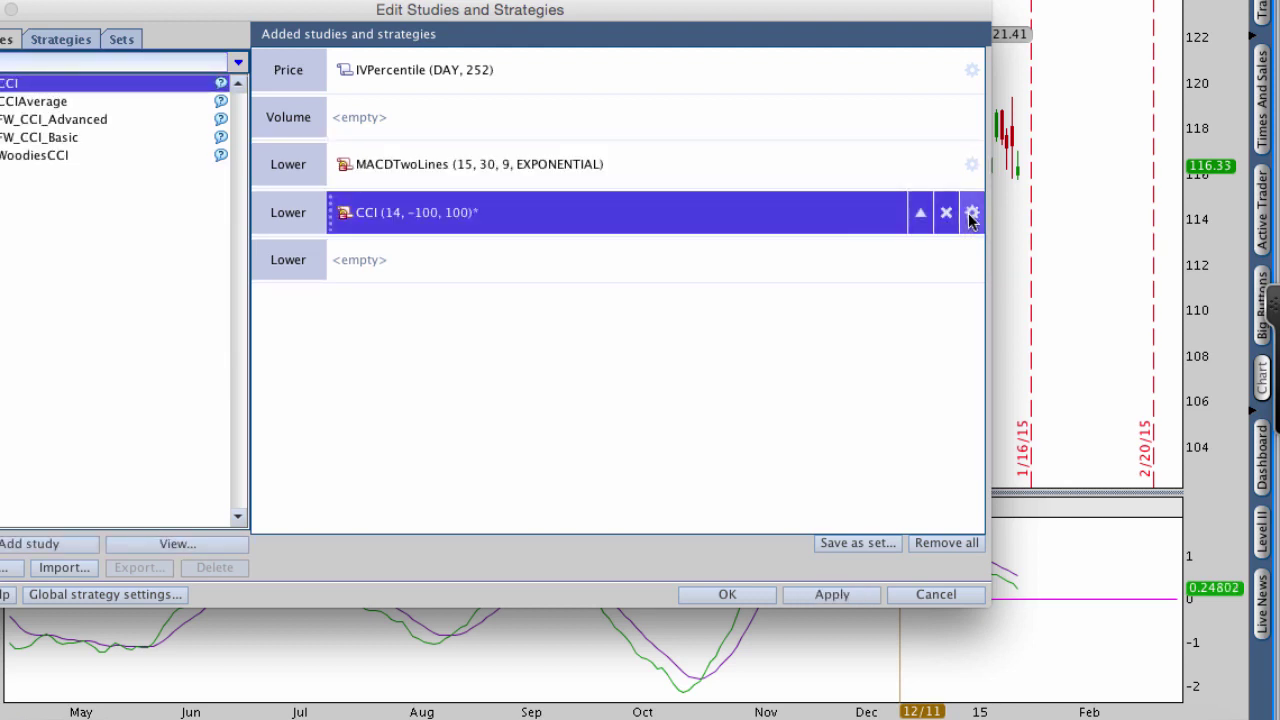
# - Set the length input of the added CCI study to 31, keeping its oversold and overbought levels at -100 and 100
pyautogui.click(972, 212)
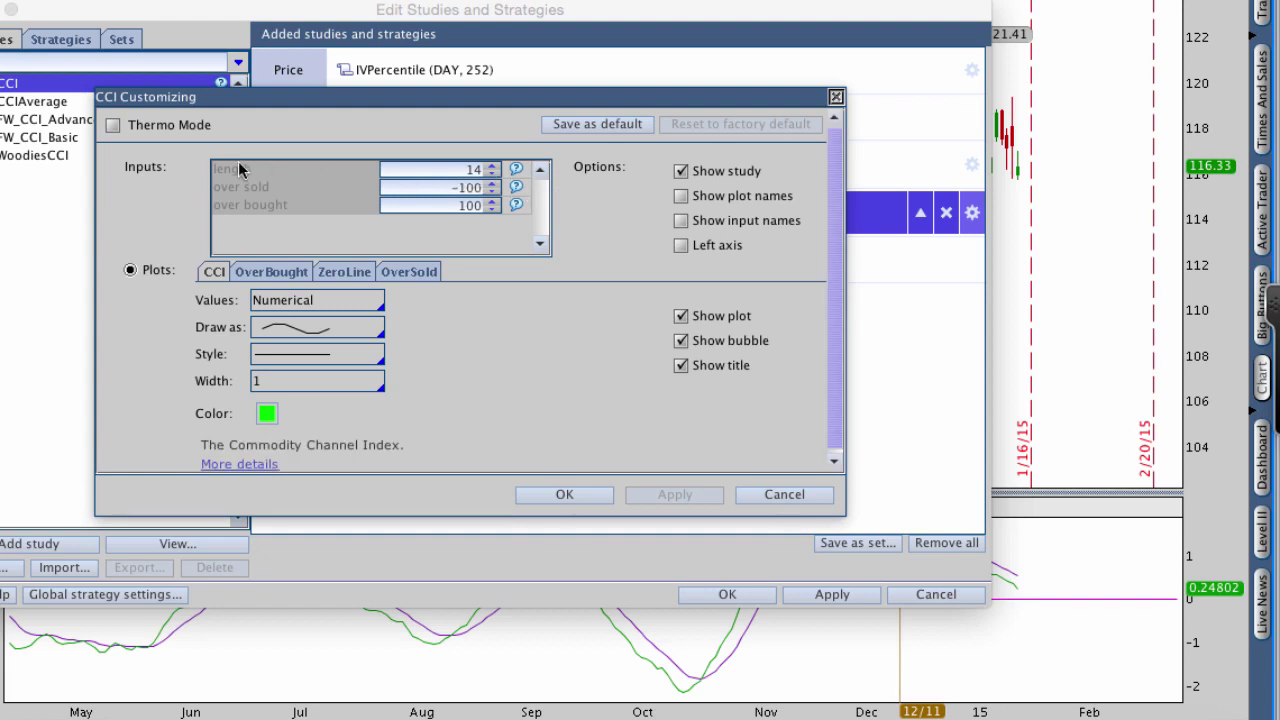
pyautogui.doubleClick(468, 172)
pyautogui.write('3')
pyautogui.click(550, 492)
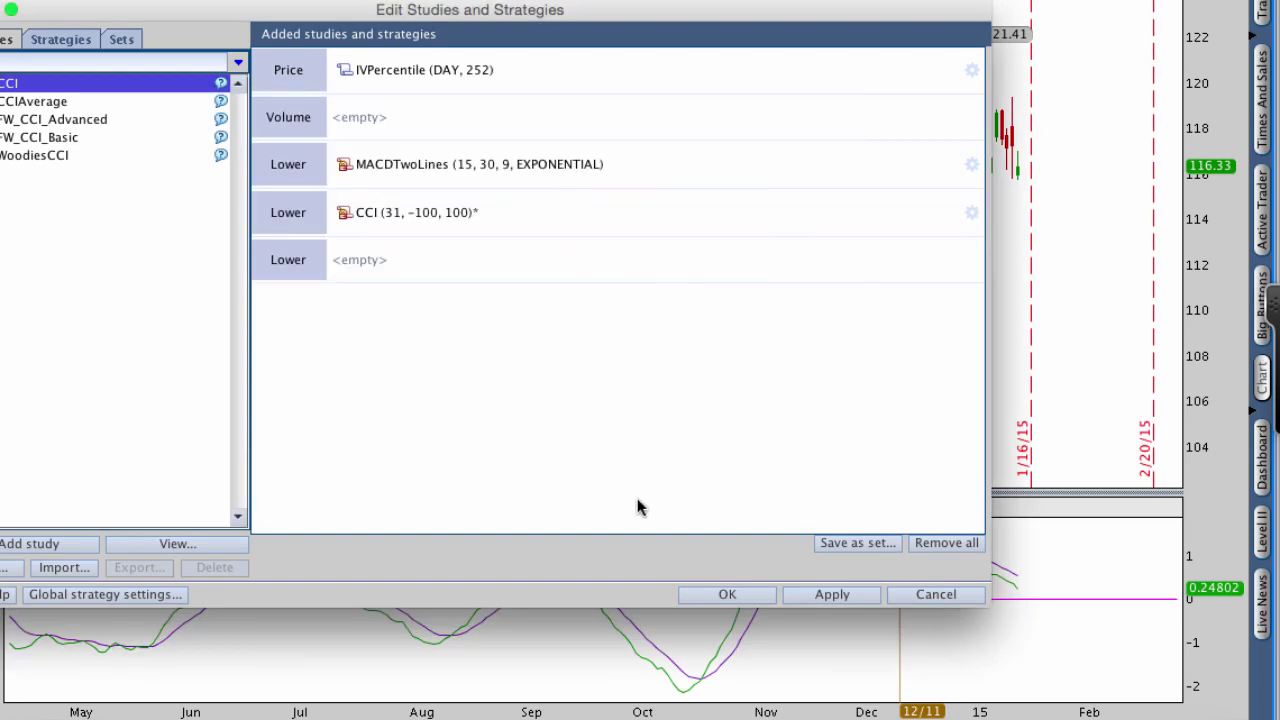
pyautogui.click(815, 596)
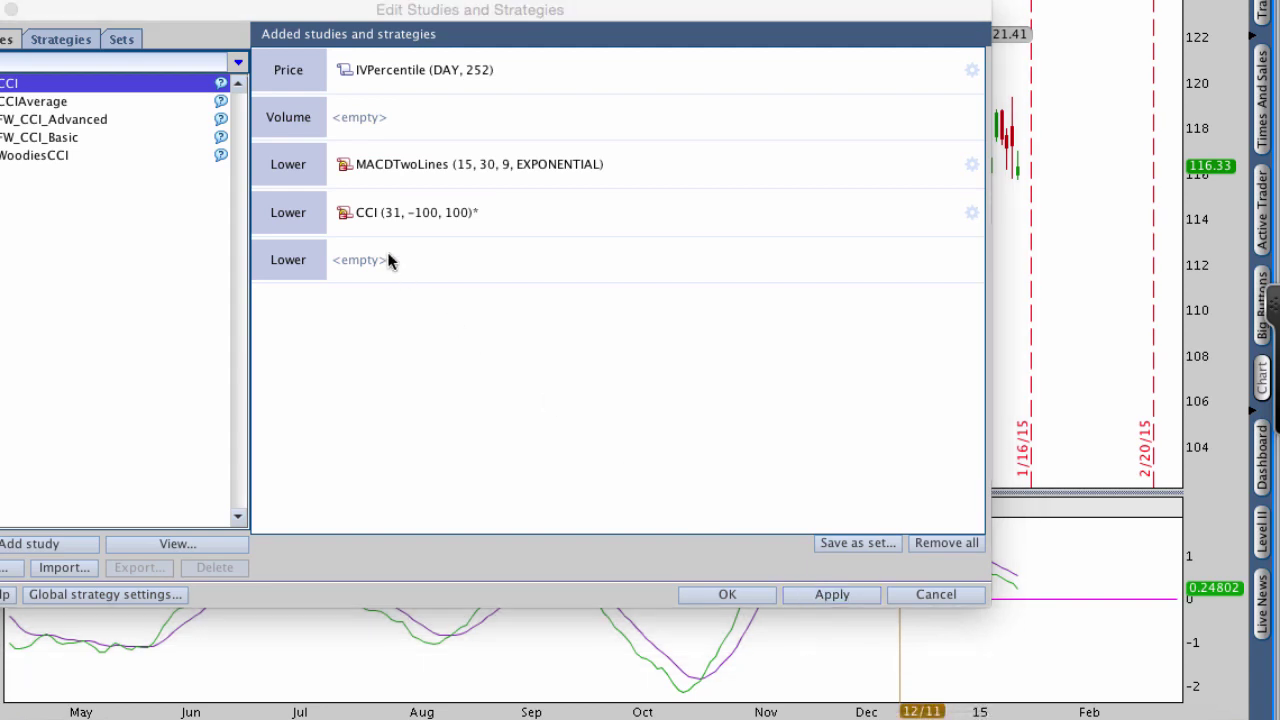
# - Circle the CCI length value, clear the marking, and apply the CCI study to the chart
pyautogui.moveTo(407, 210); pyautogui.dragTo(373, 222)
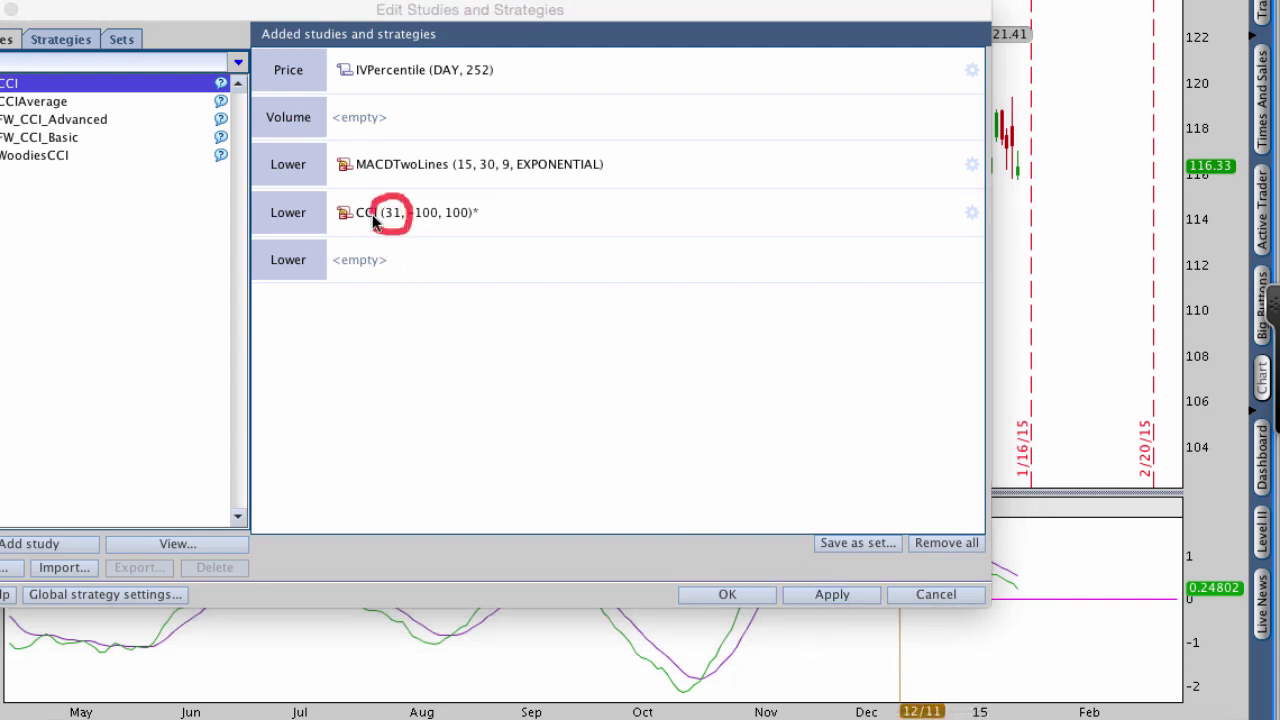
pyautogui.click(393, 117)
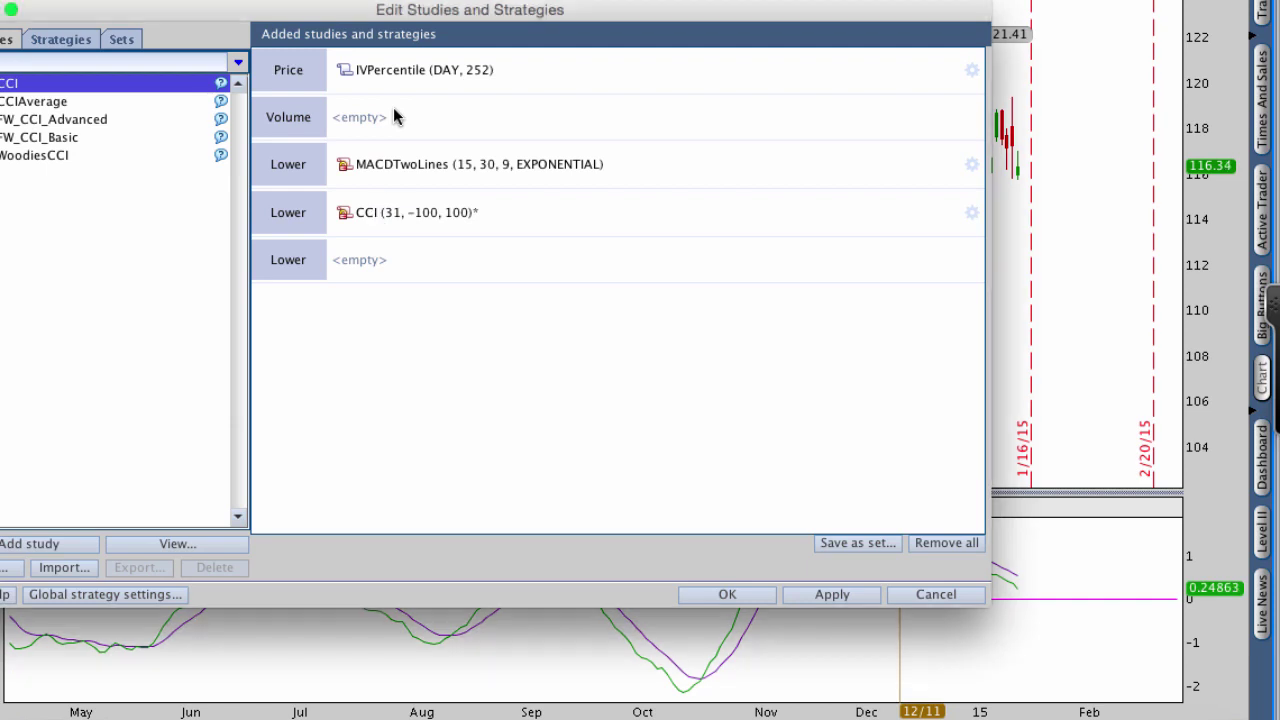
pyautogui.click(799, 592)
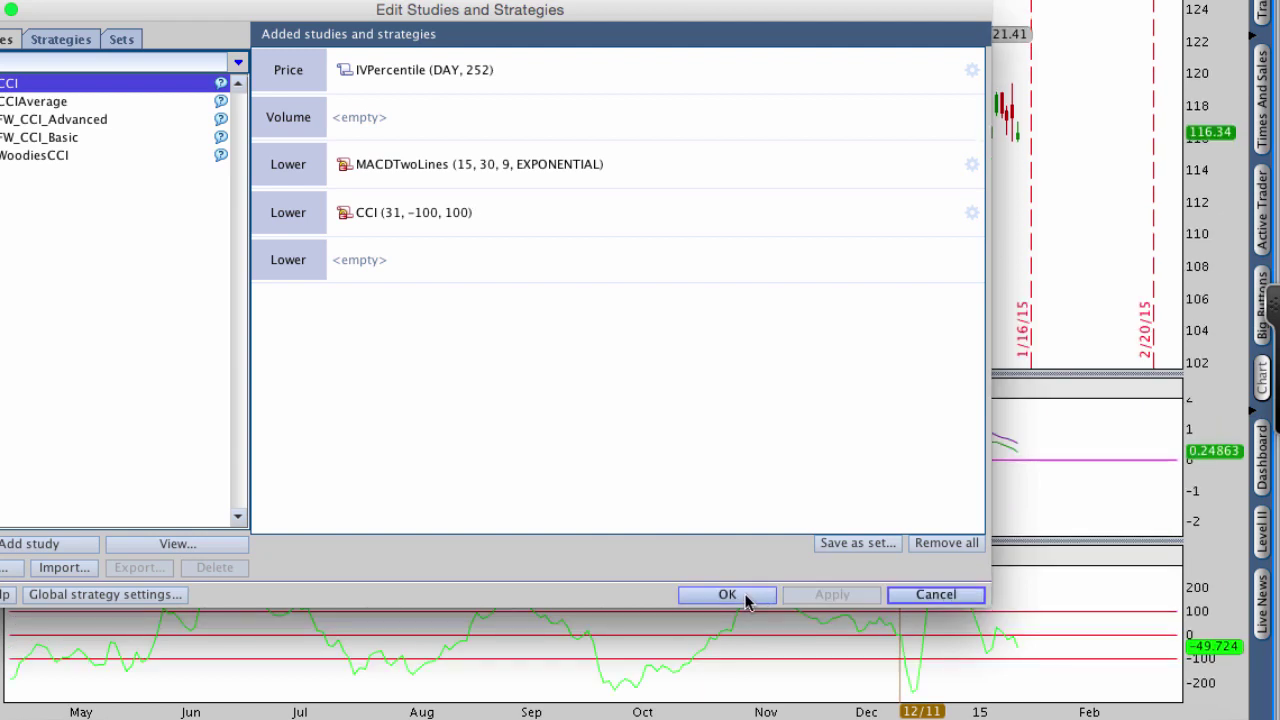
# - Change the color of the CCI plot line to blue in the study's settings and apply it to the chart
pyautogui.click(971, 213)
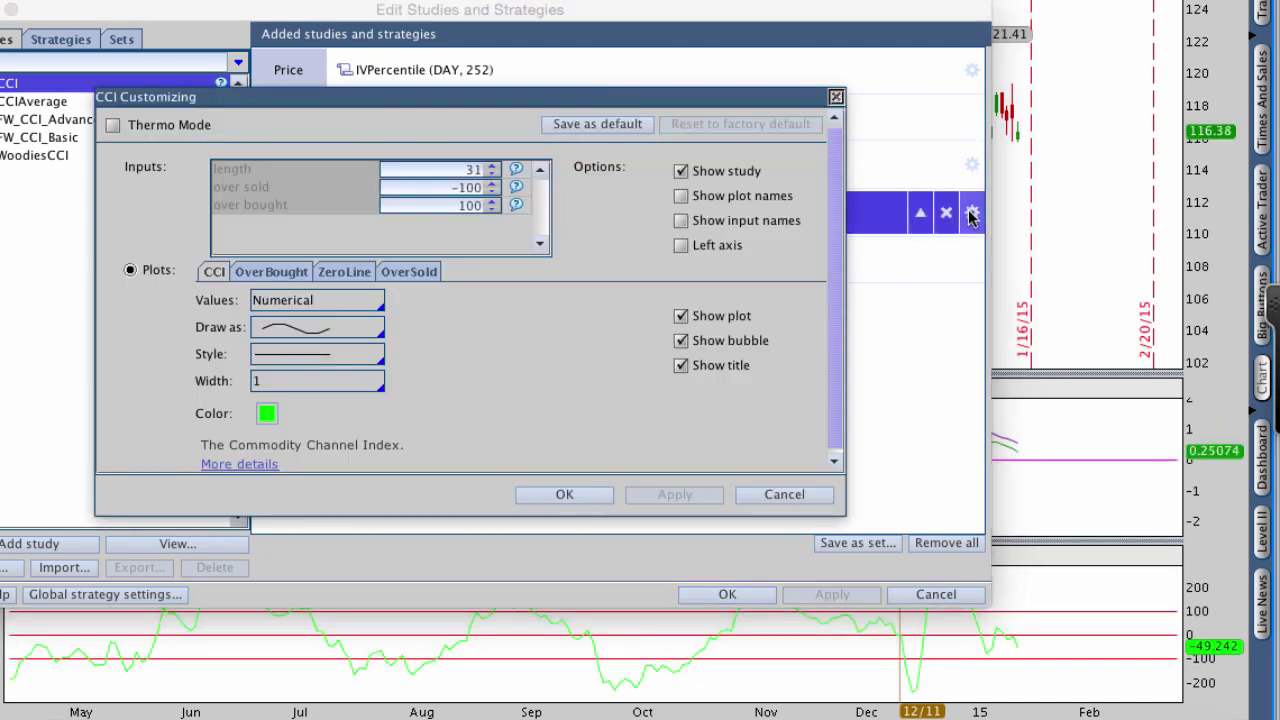
pyautogui.click(273, 278)
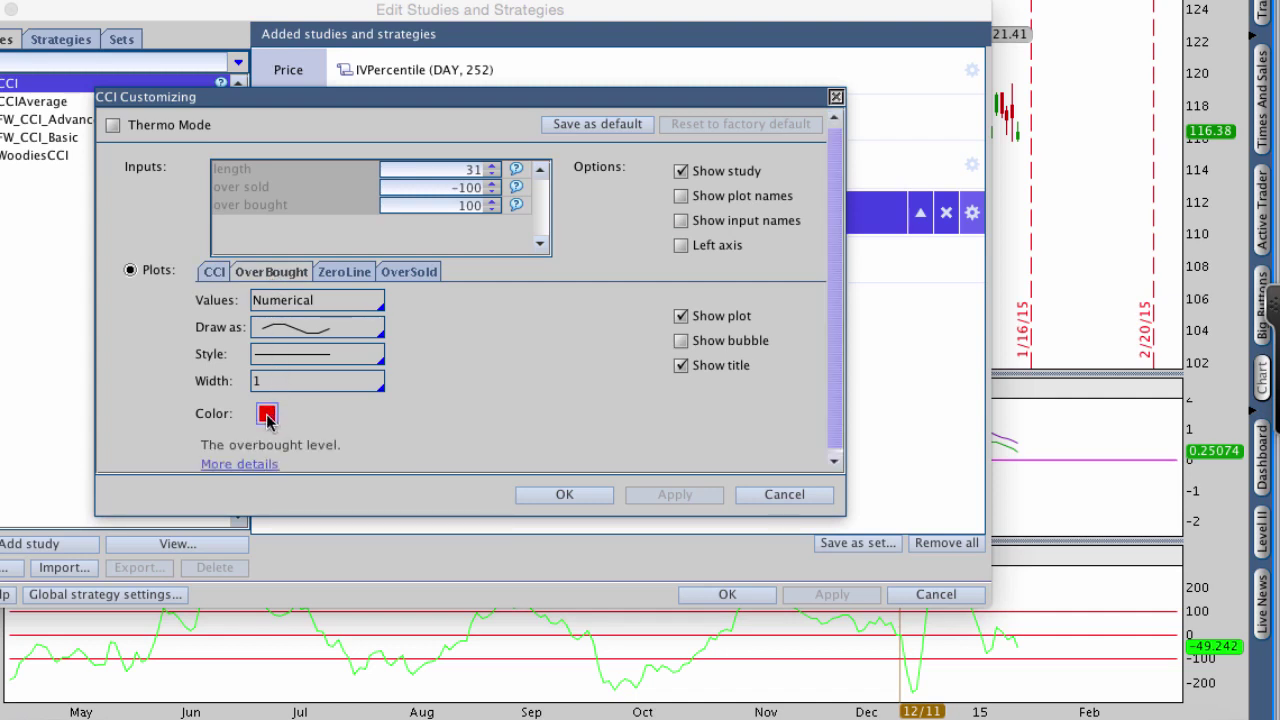
pyautogui.click(355, 278)
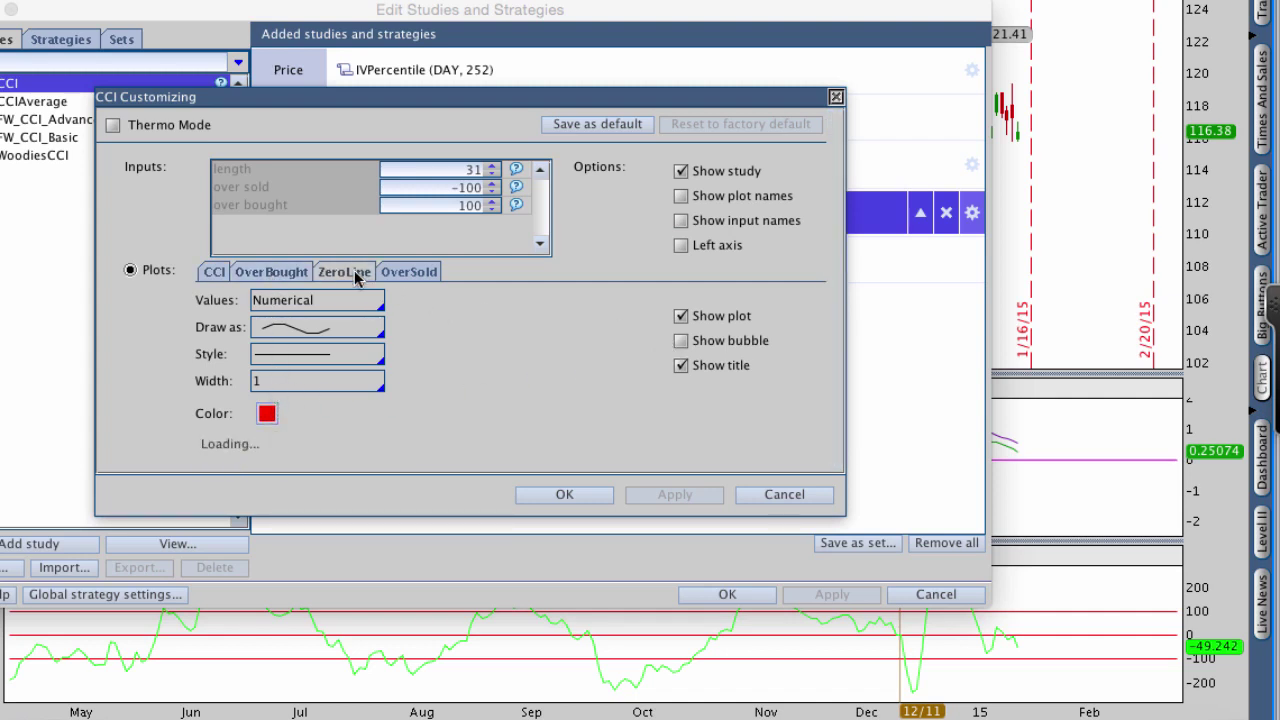
pyautogui.click(409, 276)
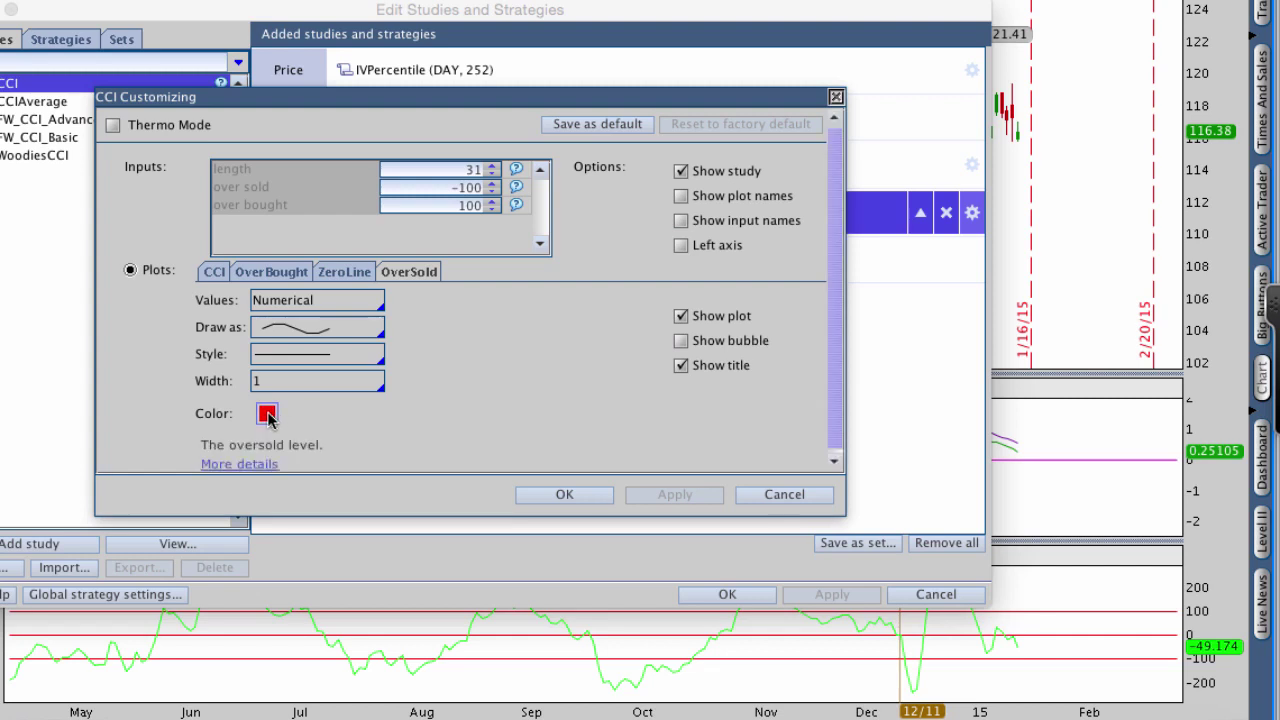
pyautogui.click(262, 276)
pyautogui.click(220, 276)
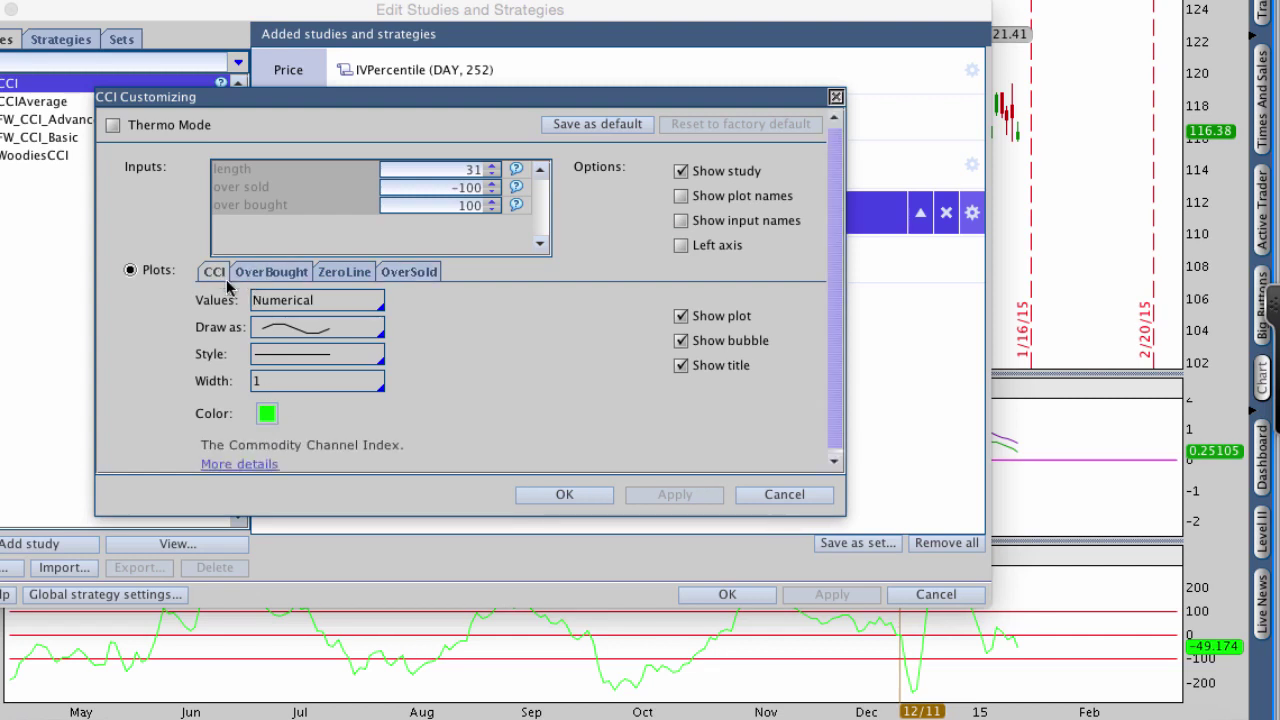
pyautogui.click(266, 416)
pyautogui.click(268, 476)
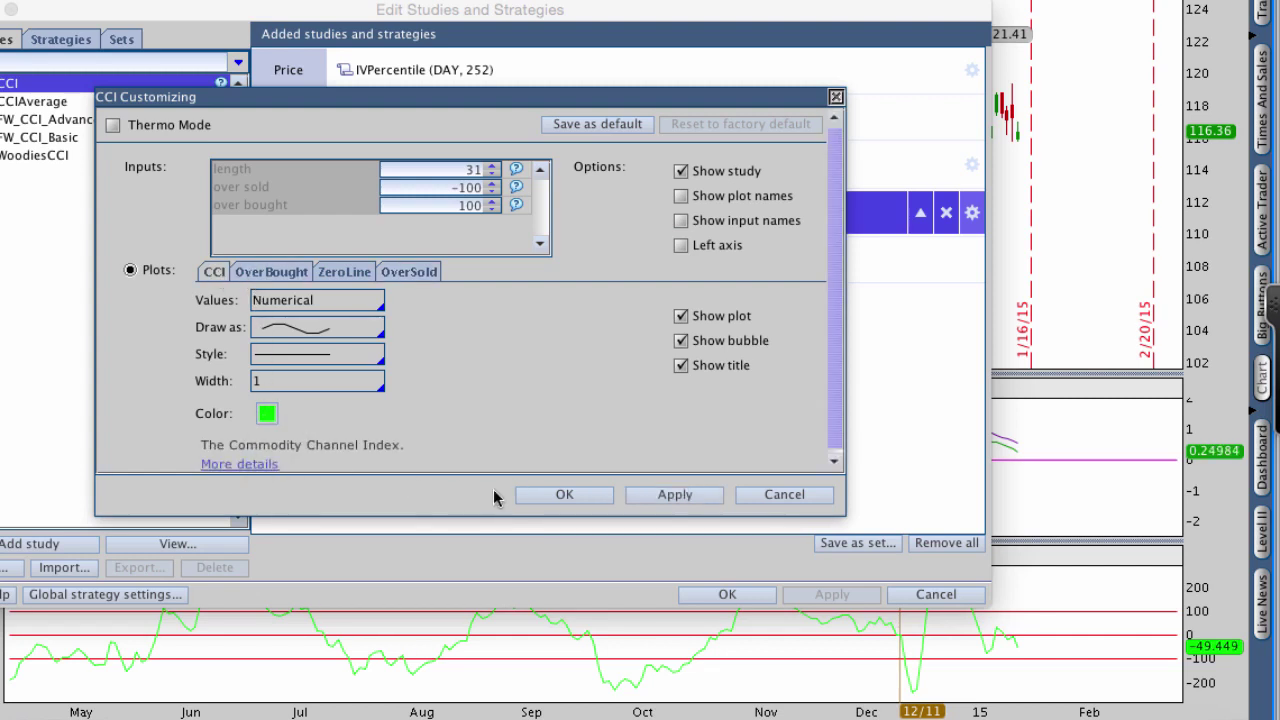
pyautogui.click(650, 495)
pyautogui.click(565, 495)
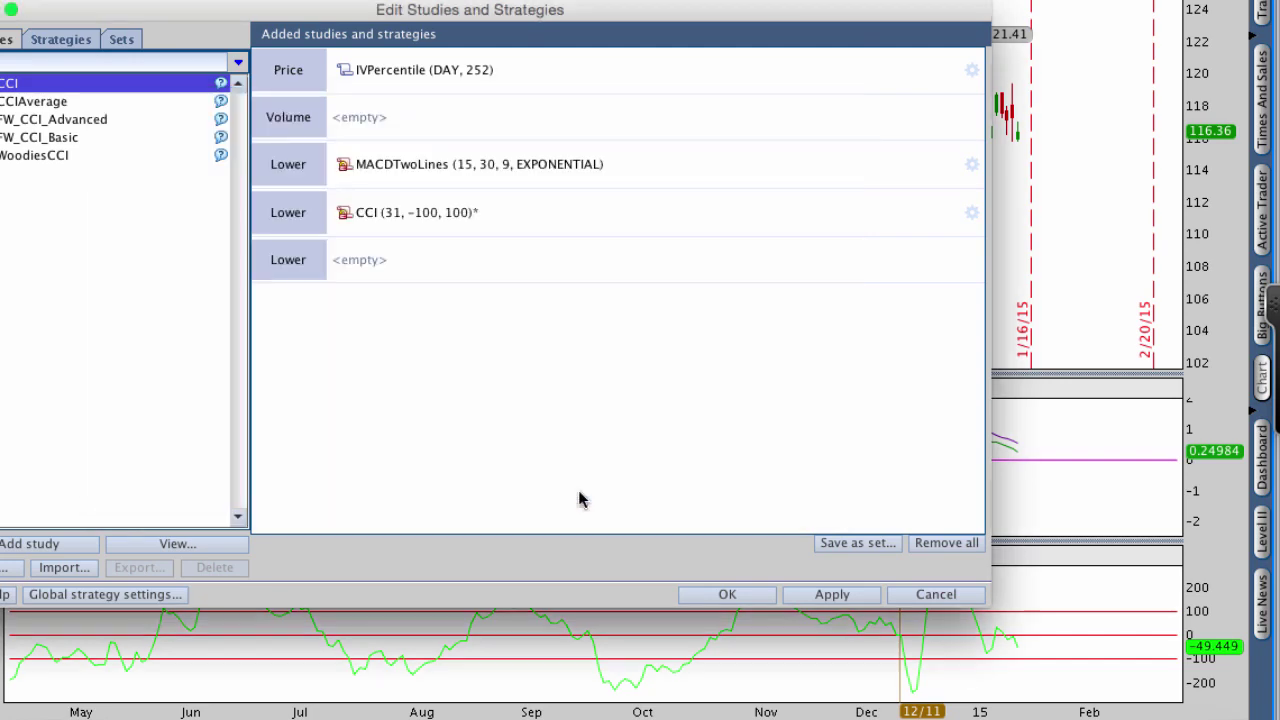
pyautogui.click(797, 594)
pyautogui.click(728, 594)
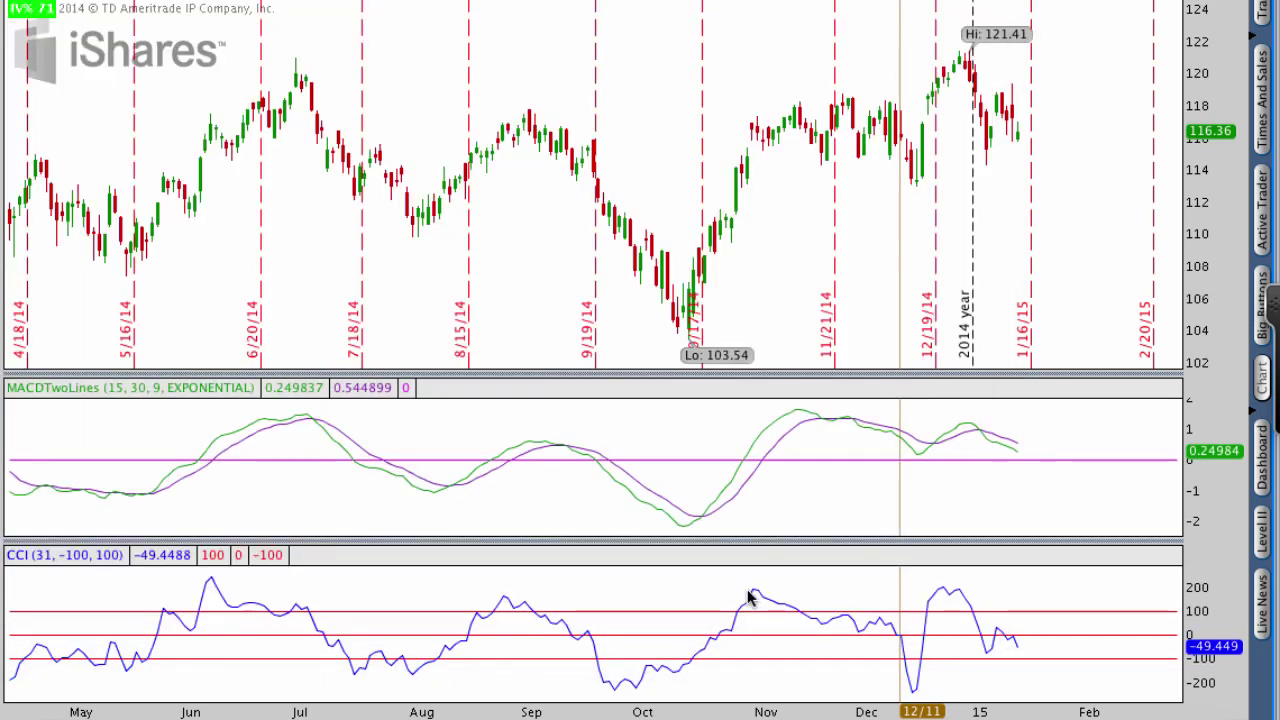
# - Enlarge the CCI pane, trace its zero line and the 100 level by hand, and clear the markings
pyautogui.moveTo(575, 505); pyautogui.dragTo(1091, 514)
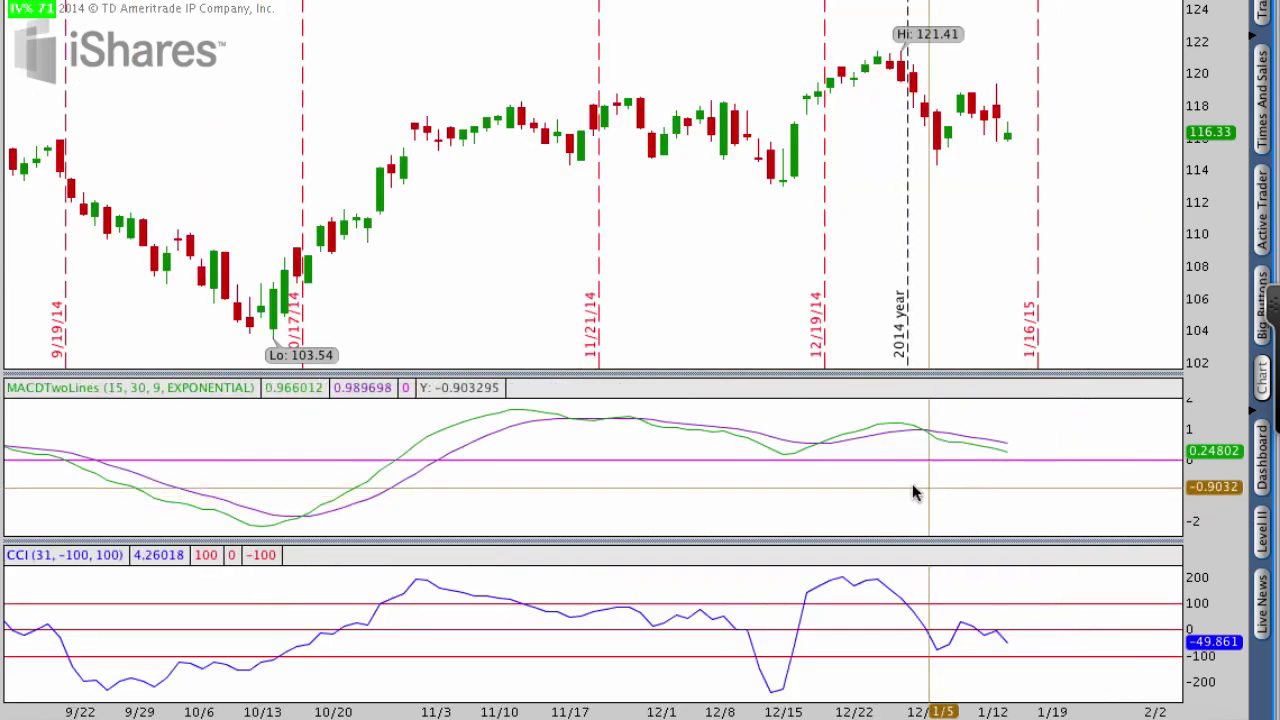
pyautogui.moveTo(876, 537); pyautogui.dragTo(873, 393)
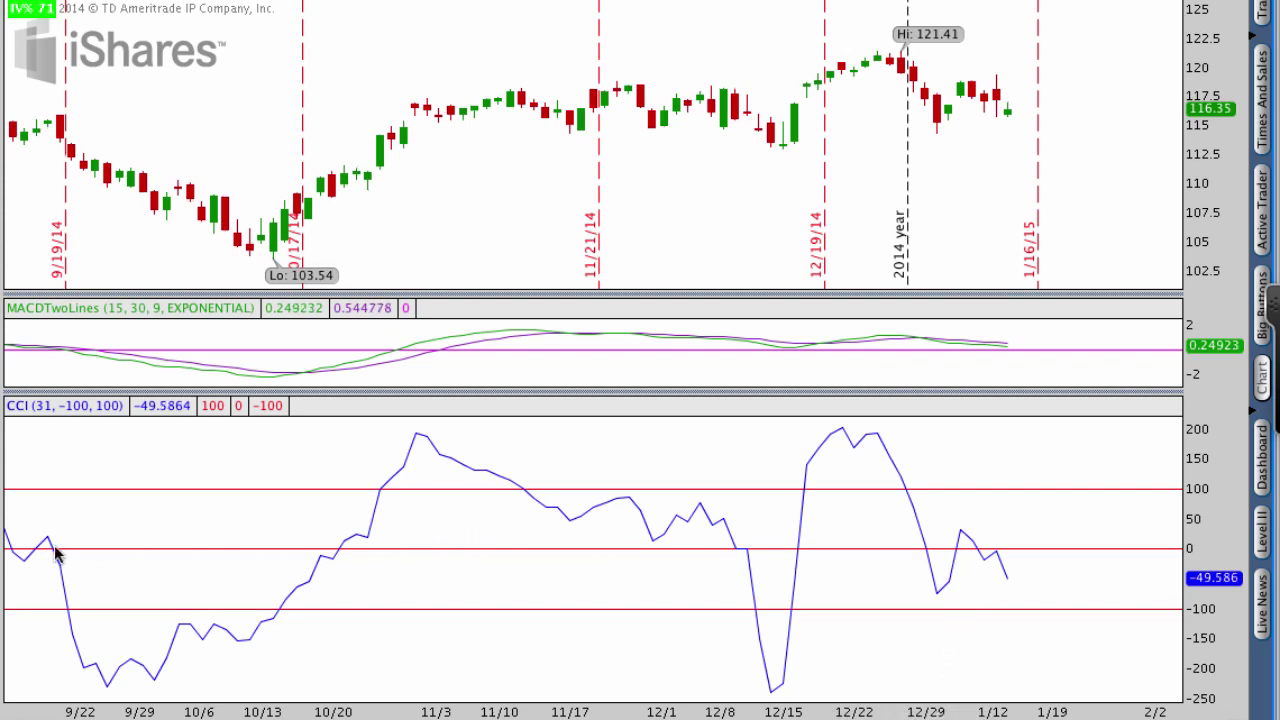
pyautogui.moveTo(55, 549)
pyautogui.mouseDown()
pyautogui.moveTo(598, 560)
pyautogui.moveTo(750, 548)
pyautogui.mouseUp()
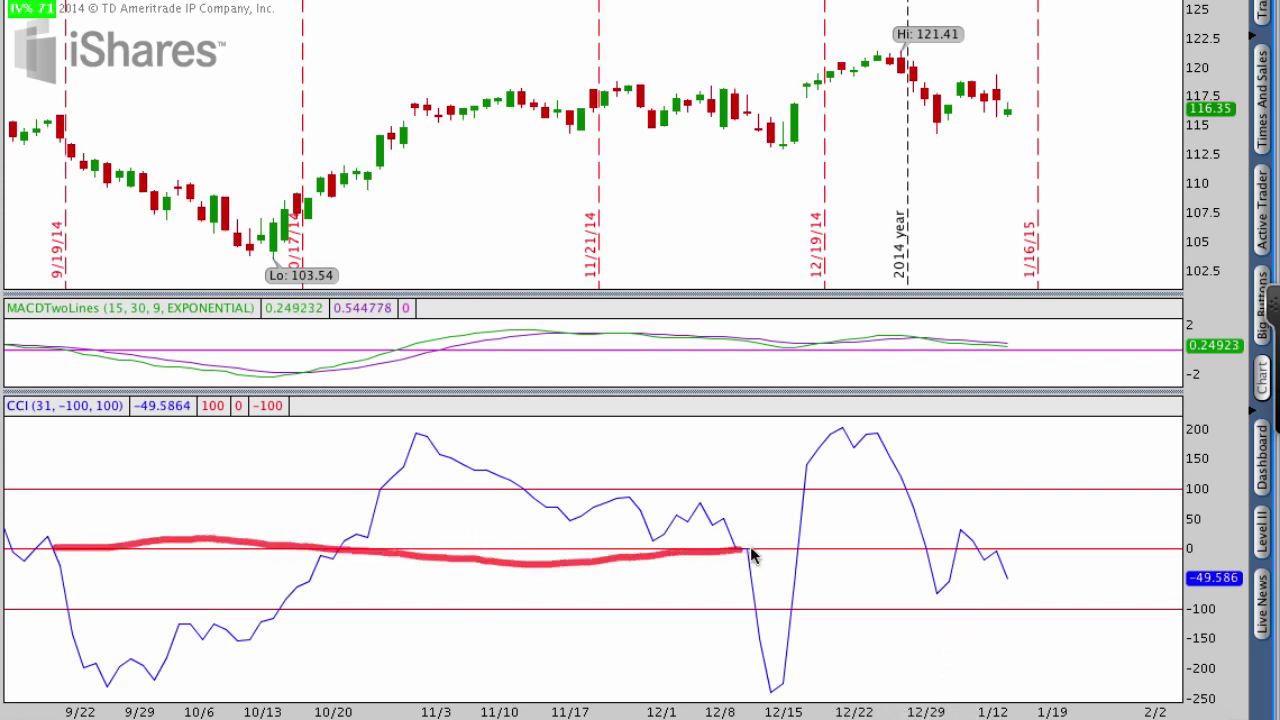
pyautogui.moveTo(863, 548); pyautogui.dragTo(1190, 550)
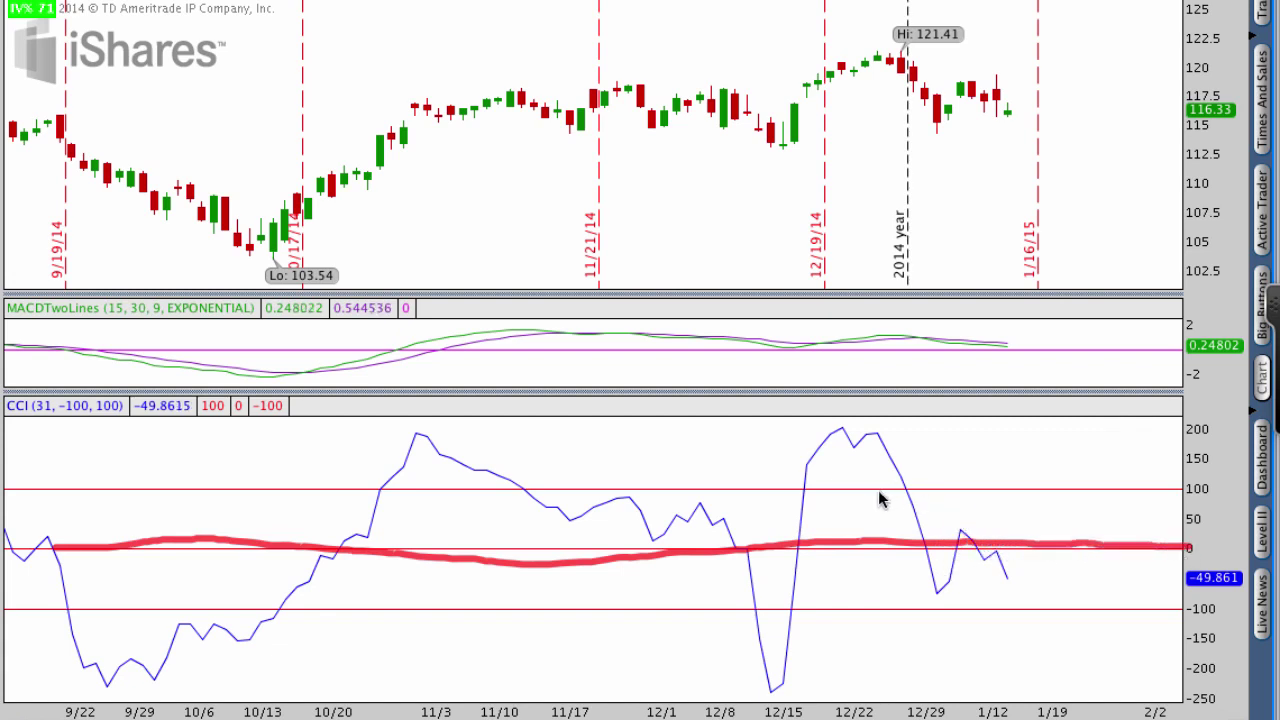
pyautogui.moveTo(888, 485); pyautogui.dragTo(1178, 484)
pyautogui.press('Escape')
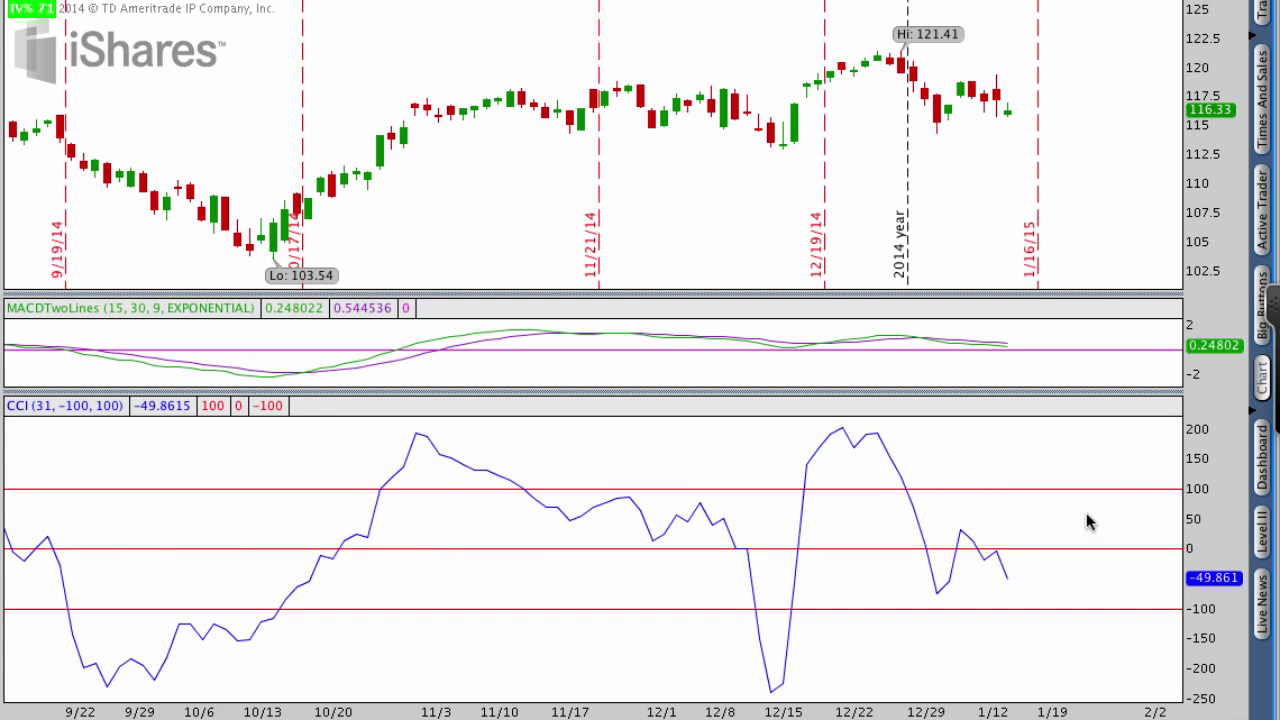
# - Circle the CCI line's zero-line crossings in late October, mid-December and around the turn of the year
pyautogui.moveTo(1204, 528)
pyautogui.mouseDown()
pyautogui.moveTo(950, 530)
pyautogui.moveTo(1052, 556)
pyautogui.moveTo(1235, 548)
pyautogui.moveTo(1200, 530)
pyautogui.mouseUp()
pyautogui.moveTo(351, 530)
pyautogui.mouseDown()
pyautogui.moveTo(340, 524)
pyautogui.moveTo(311, 566)
pyautogui.moveTo(363, 577)
pyautogui.moveTo(353, 530)
pyautogui.mouseUp()
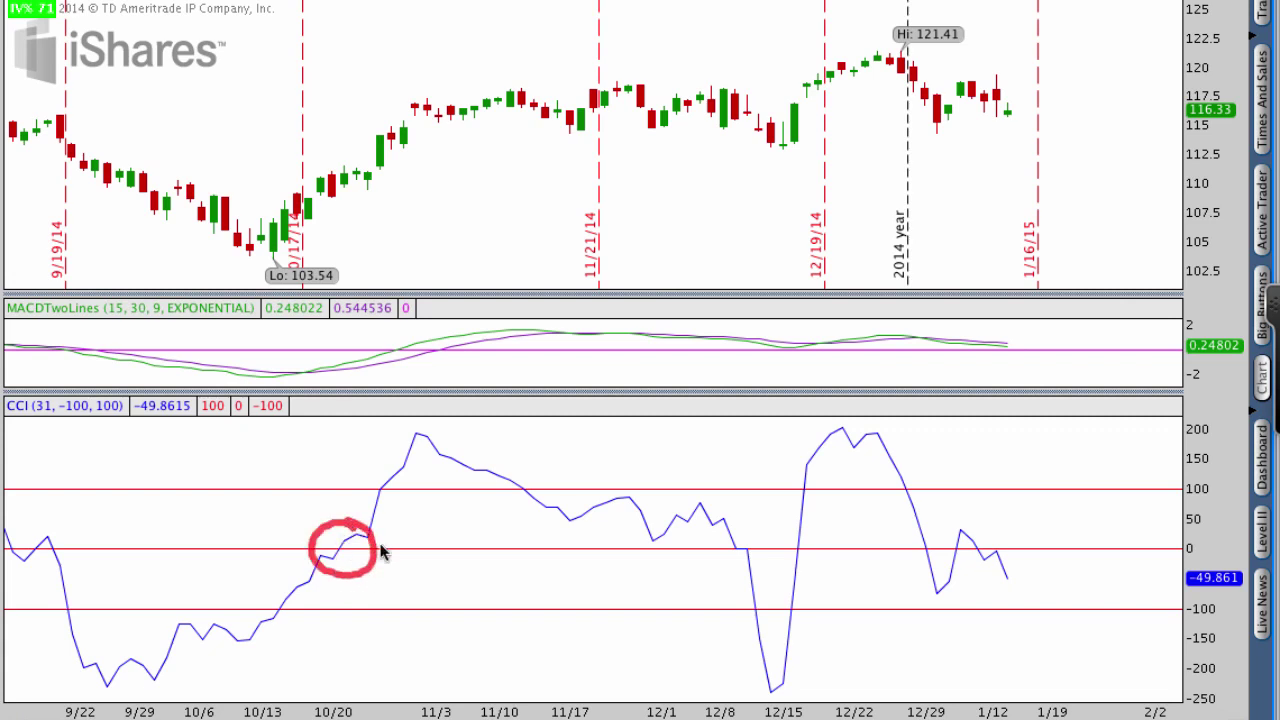
pyautogui.moveTo(744, 530)
pyautogui.mouseDown()
pyautogui.moveTo(716, 566)
pyautogui.moveTo(756, 564)
pyautogui.moveTo(745, 522)
pyautogui.moveTo(818, 562)
pyautogui.moveTo(815, 531)
pyautogui.mouseUp()
pyautogui.moveTo(927, 535)
pyautogui.mouseDown()
pyautogui.moveTo(909, 543)
pyautogui.moveTo(937, 563)
pyautogui.moveTo(934, 528)
pyautogui.mouseUp()
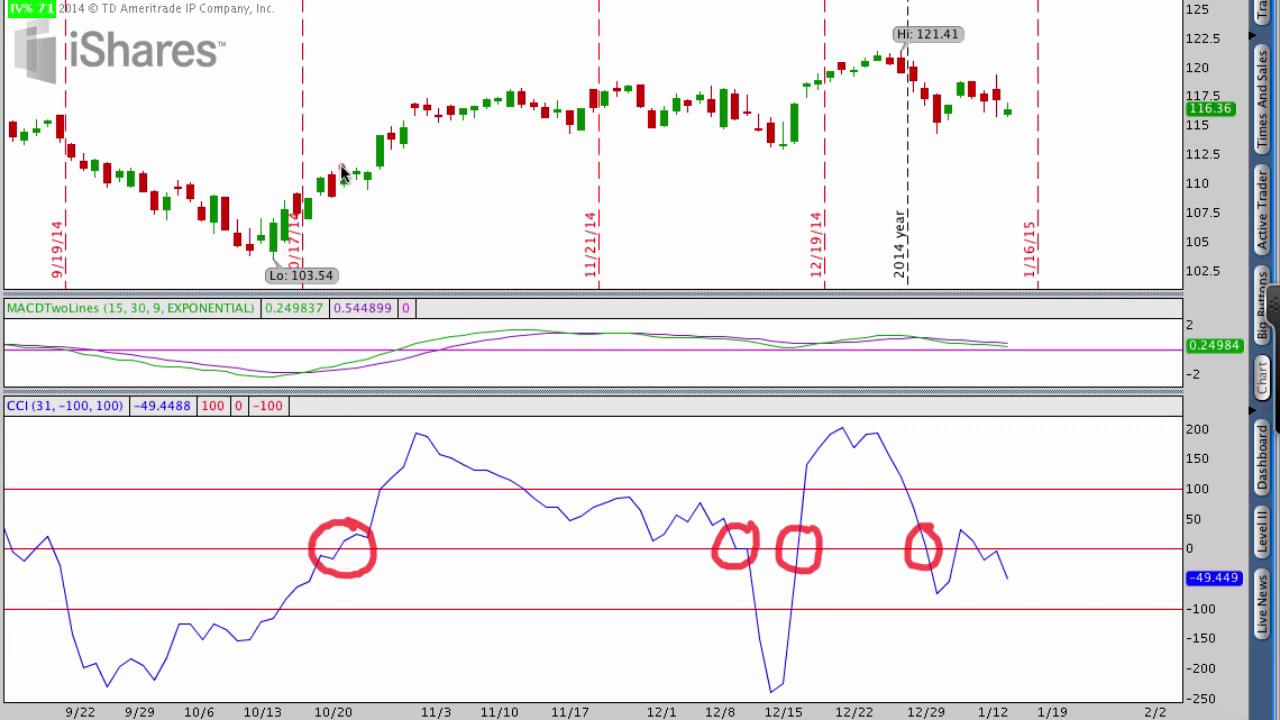
# - Mark the October–November price rise with a circle and arrow, underline the CCI's November peak and December trough, and clear the markings
pyautogui.moveTo(341, 172)
pyautogui.mouseDown()
pyautogui.moveTo(325, 200)
pyautogui.moveTo(370, 180)
pyautogui.moveTo(338, 168)
pyautogui.moveTo(390, 162)
pyautogui.moveTo(598, 82)
pyautogui.moveTo(592, 112)
pyautogui.mouseUp()
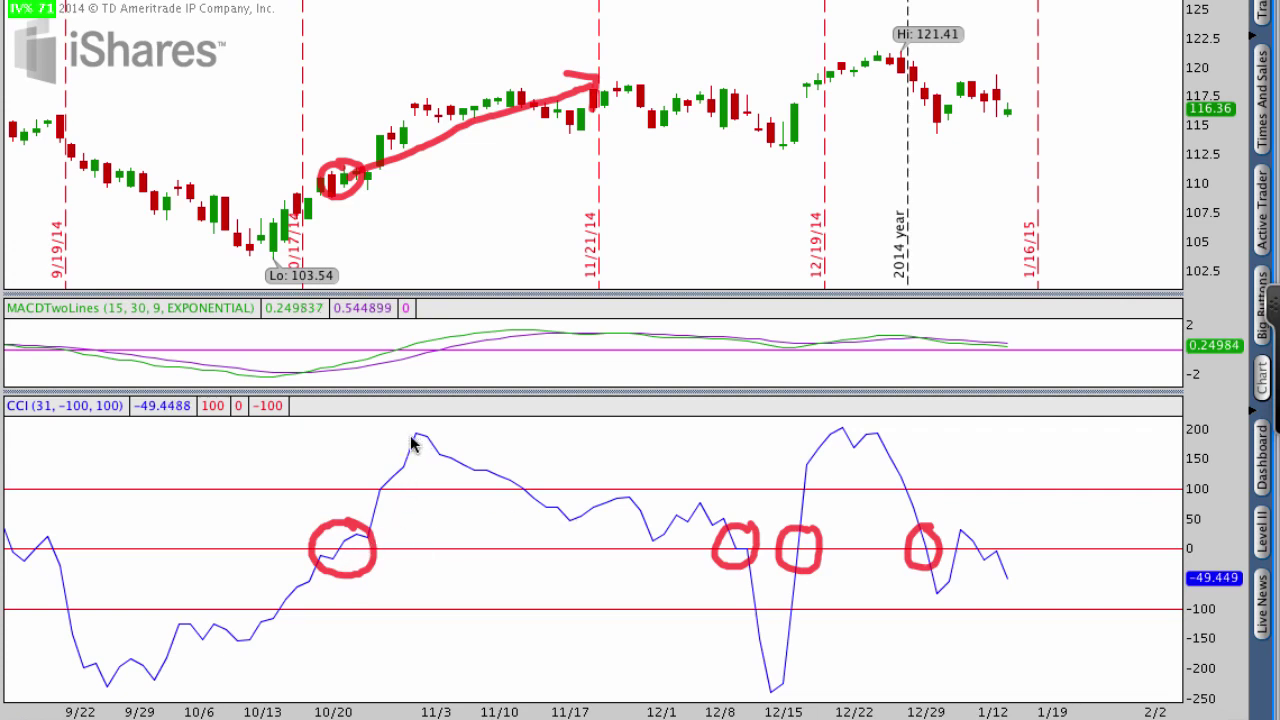
pyautogui.moveTo(392, 432)
pyautogui.mouseDown()
pyautogui.moveTo(438, 432)
pyautogui.moveTo(412, 430)
pyautogui.mouseUp()
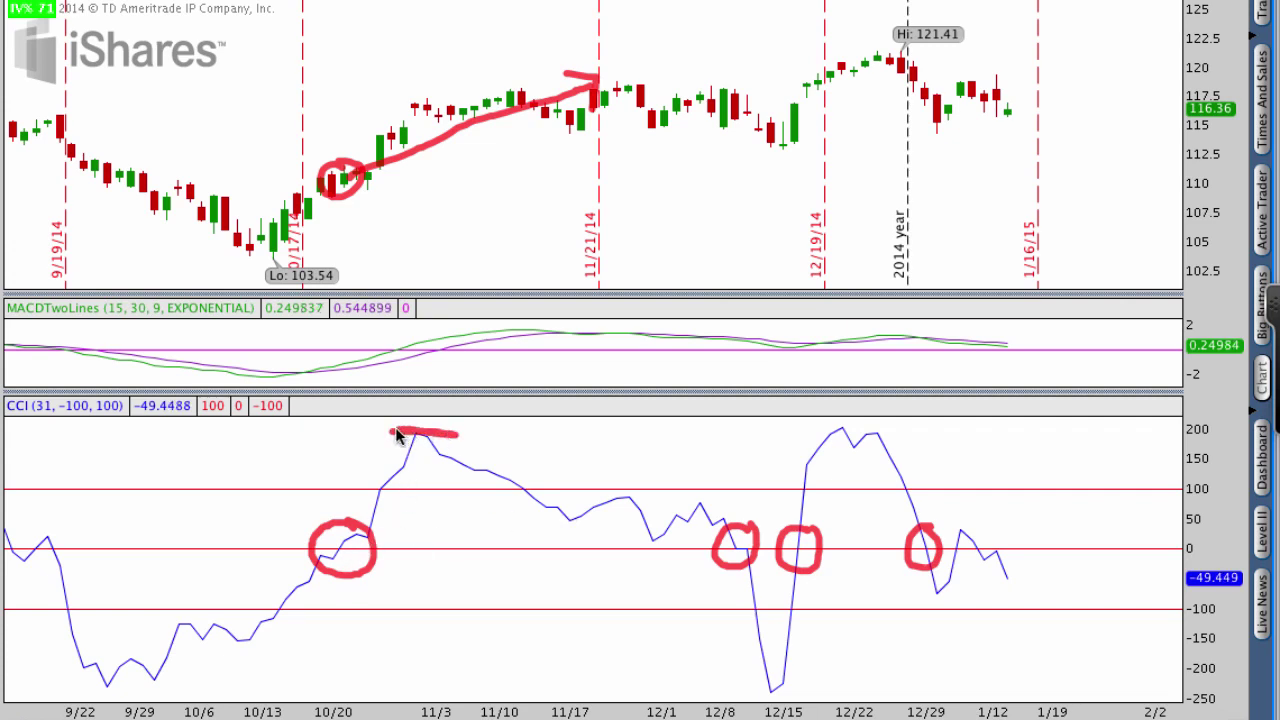
pyautogui.moveTo(755, 688); pyautogui.dragTo(805, 688)
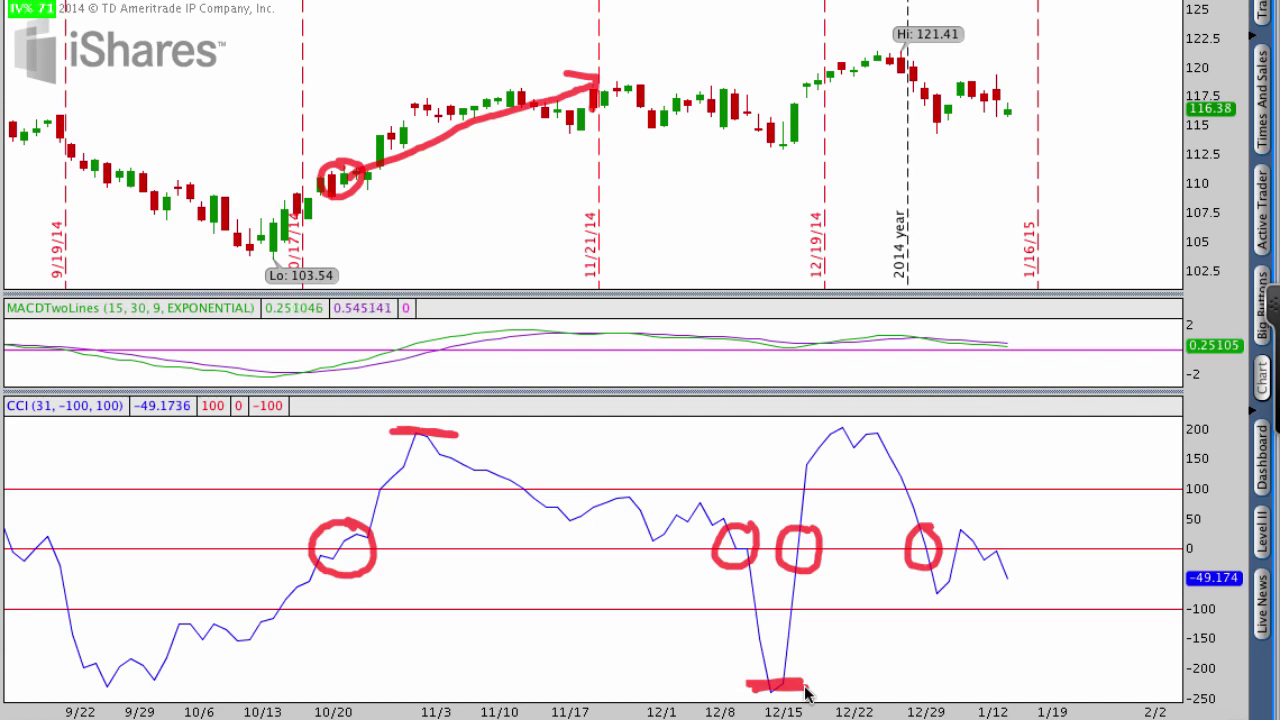
pyautogui.press('Escape')
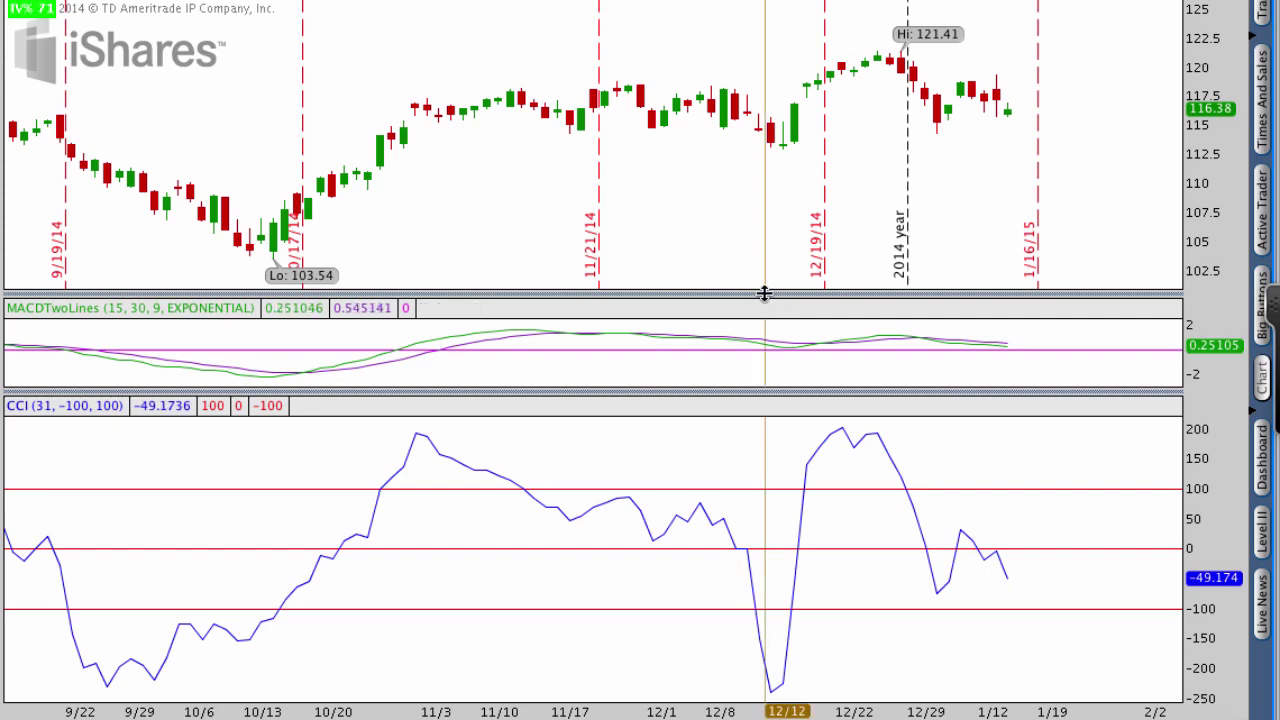
# - Enlarge the price pane, circle the mid-December CCI low, and mark the December price action above it
pyautogui.moveTo(765, 303); pyautogui.dragTo(772, 366)
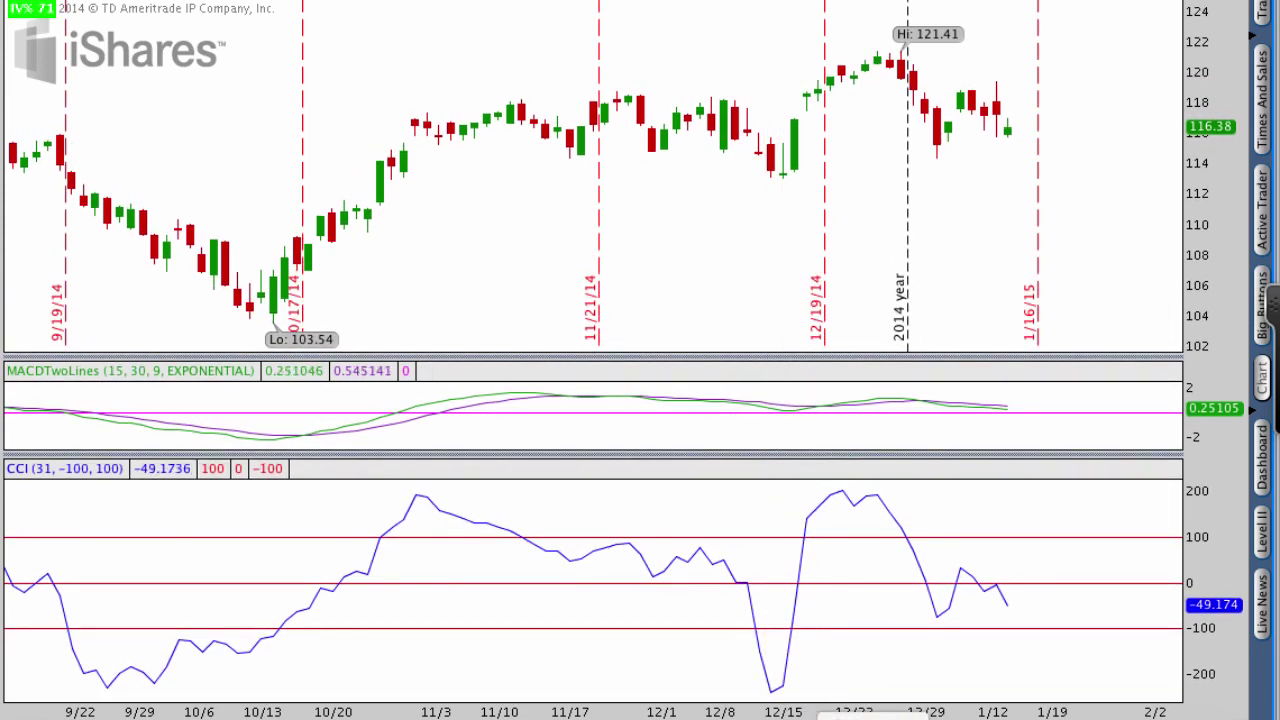
pyautogui.moveTo(788, 666)
pyautogui.mouseDown()
pyautogui.moveTo(770, 706)
pyautogui.moveTo(795, 670)
pyautogui.mouseUp()
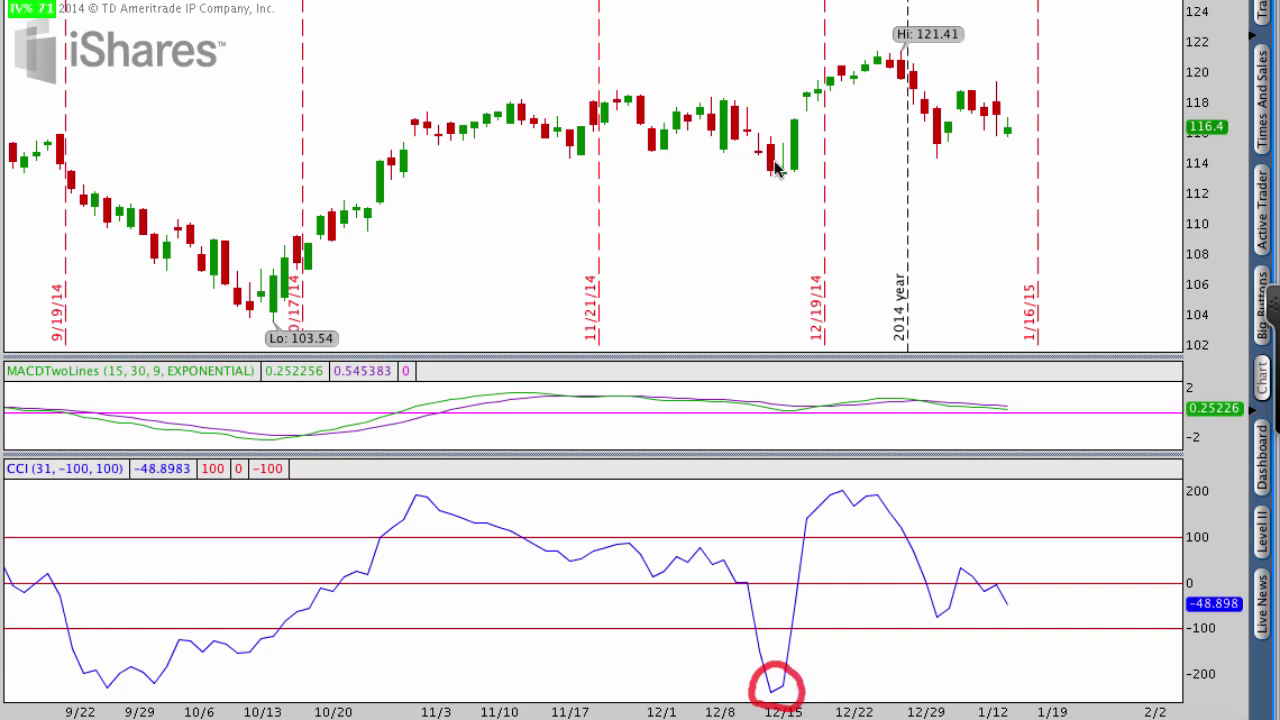
pyautogui.moveTo(740, 122)
pyautogui.mouseDown()
pyautogui.moveTo(785, 178)
pyautogui.moveTo(808, 112)
pyautogui.moveTo(820, 140)
pyautogui.moveTo(810, 108)
pyautogui.moveTo(873, 74)
pyautogui.moveTo(963, 122)
pyautogui.moveTo(972, 72)
pyautogui.mouseUp()
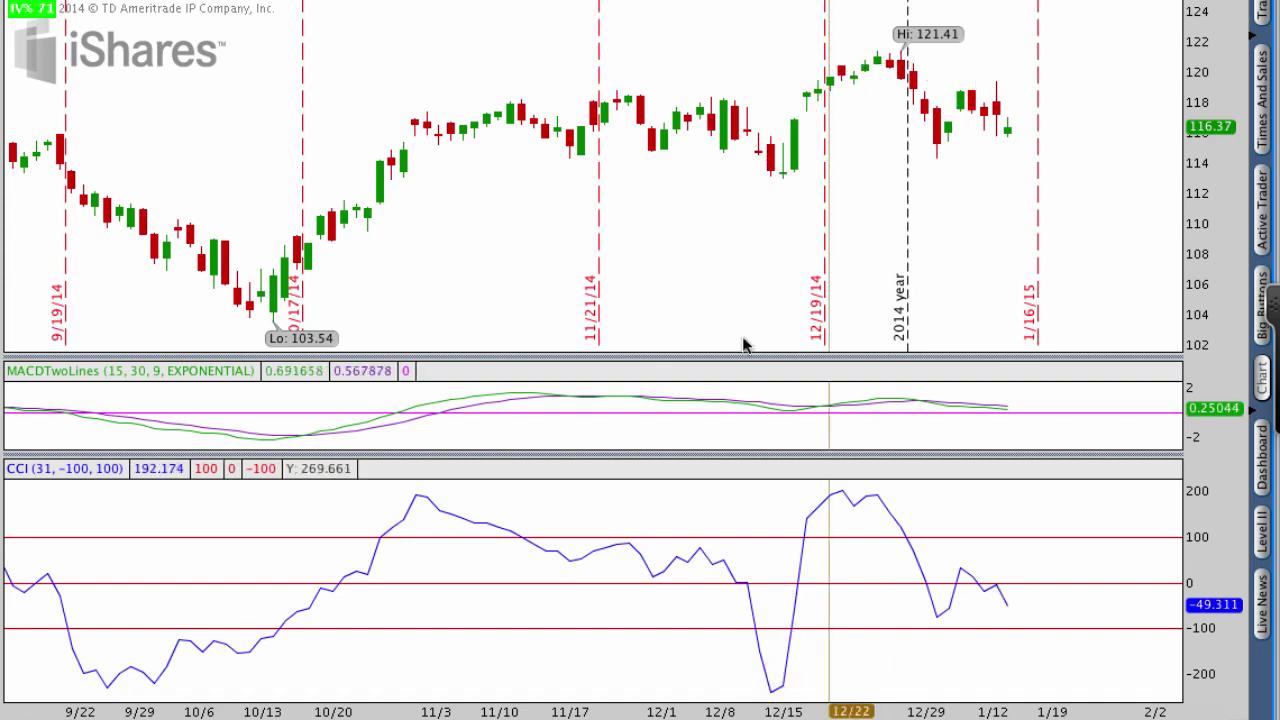
# - On the index chart spanning April to January, circle the April CCI zero-line crossing and draw an arrow to the rise just above it
pyautogui.scroll(-3, 663, 265)
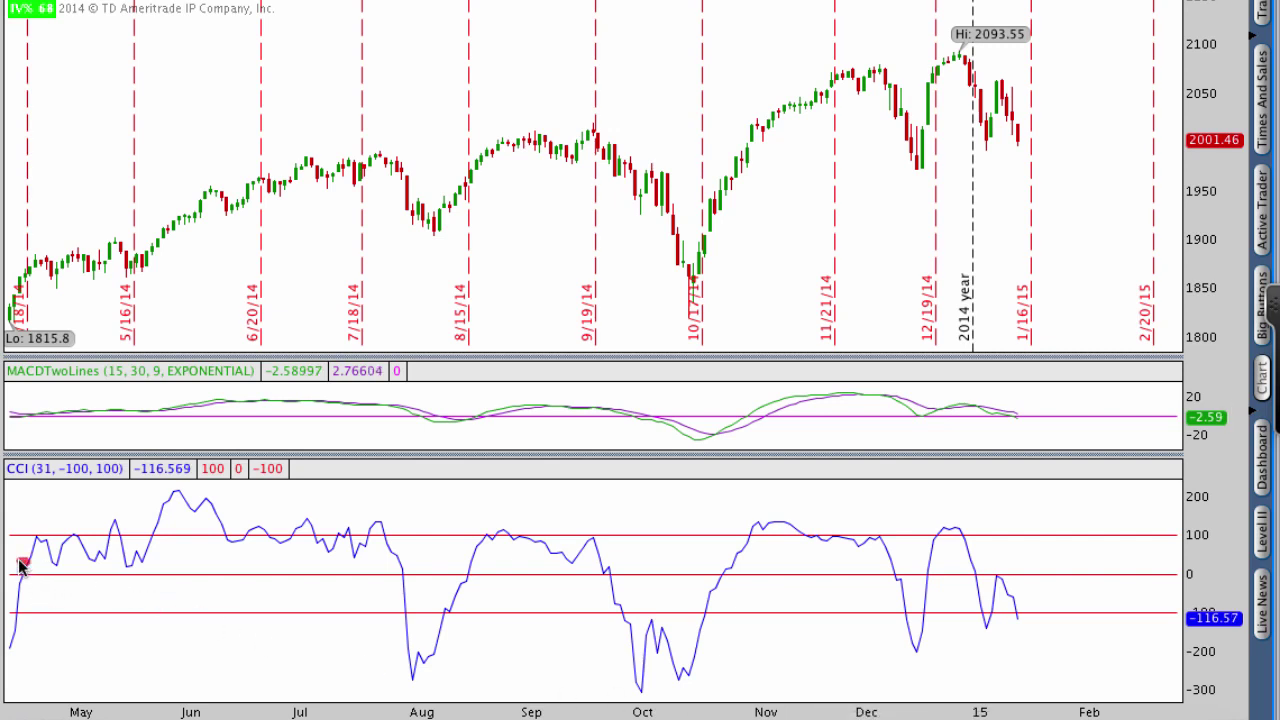
pyautogui.moveTo(20, 566)
pyautogui.mouseDown()
pyautogui.moveTo(12, 585)
pyautogui.moveTo(30, 600)
pyautogui.moveTo(33, 570)
pyautogui.mouseUp()
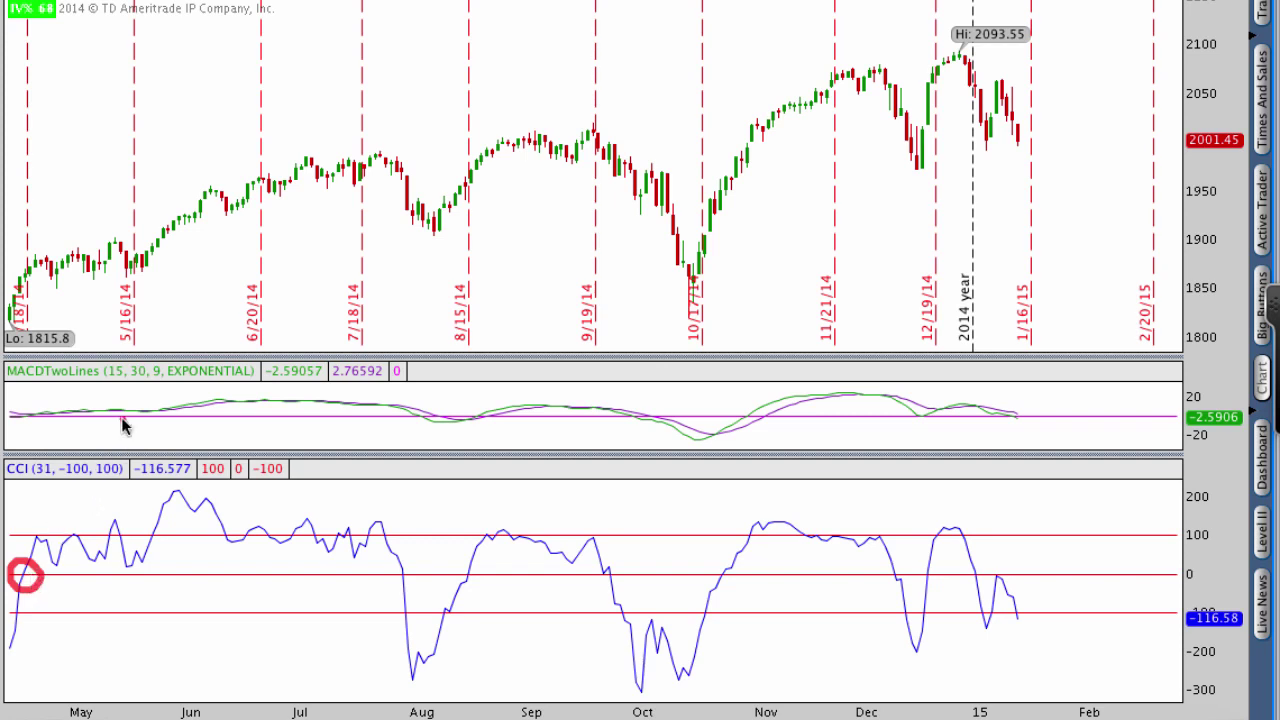
pyautogui.moveTo(124, 421)
pyautogui.mouseDown()
pyautogui.moveTo(38, 540)
pyautogui.moveTo(98, 528)
pyautogui.mouseUp()
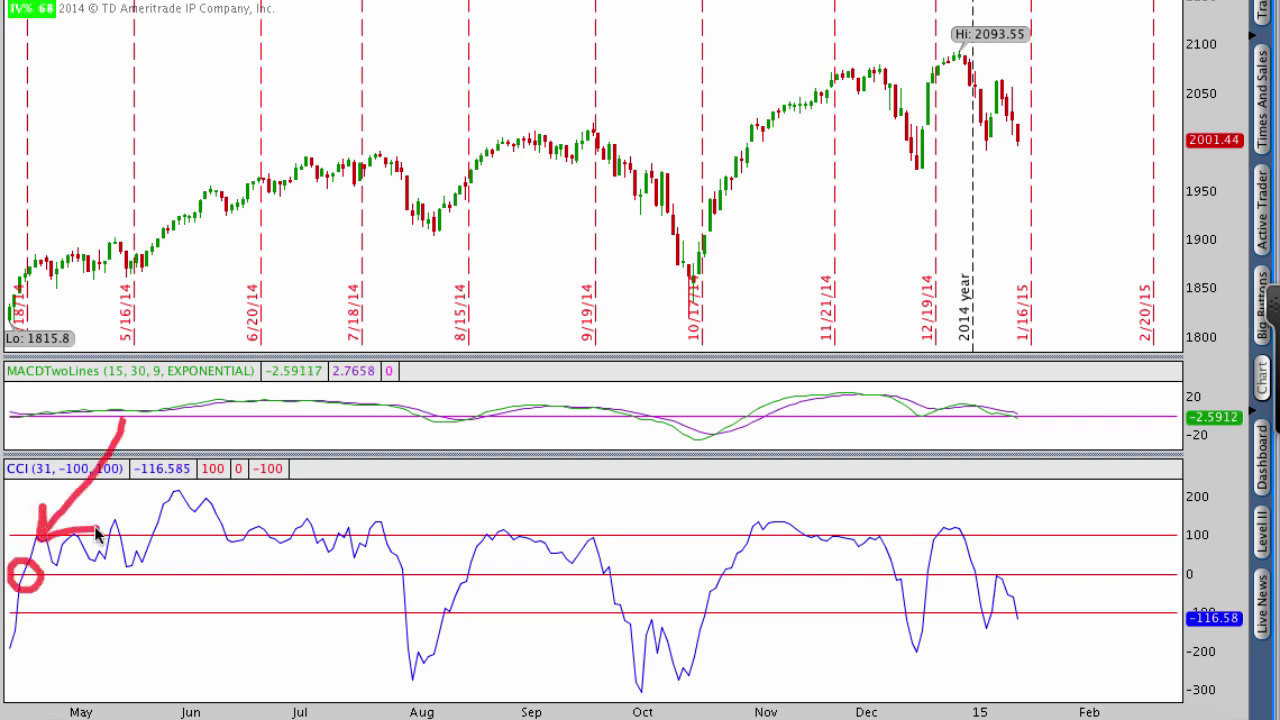
# - Underline the CCI's stretch from April to late July, circle its late-July zero-line crossing and the matching price bars, and clear the markings
pyautogui.moveTo(42, 580); pyautogui.dragTo(412, 582)
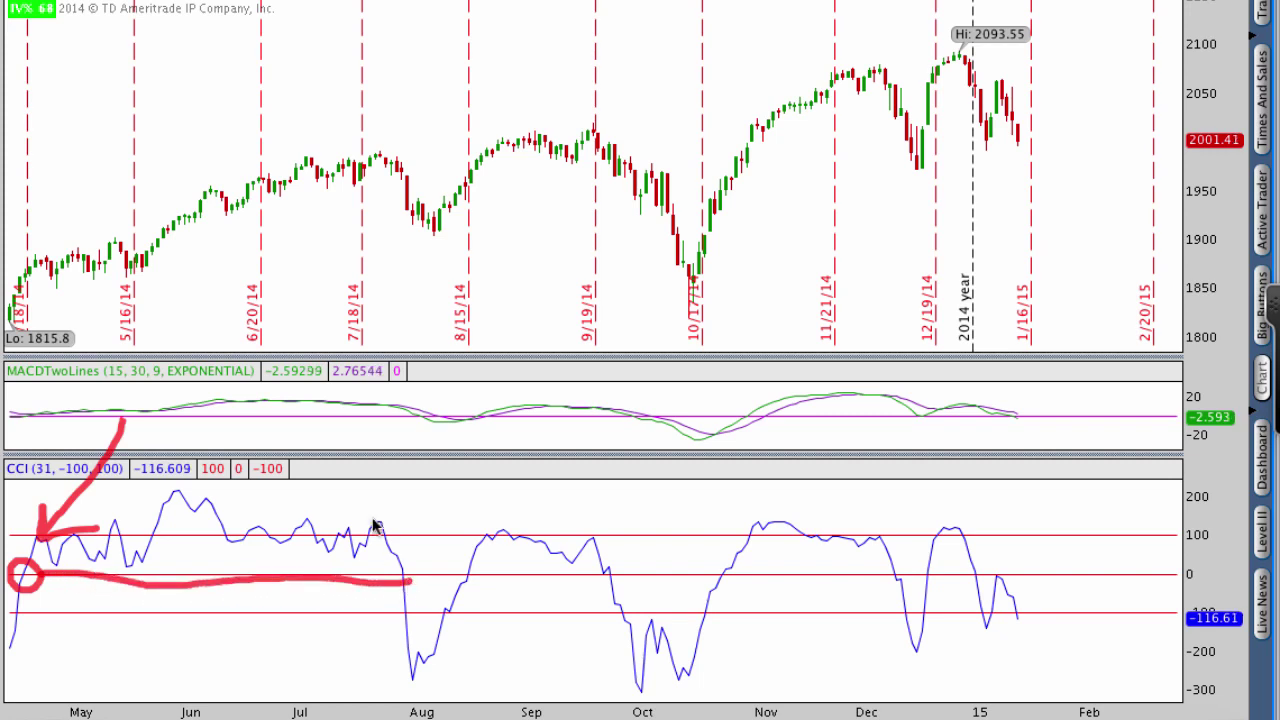
pyautogui.moveTo(407, 152)
pyautogui.mouseDown()
pyautogui.moveTo(398, 190)
pyautogui.moveTo(408, 150)
pyautogui.mouseUp()
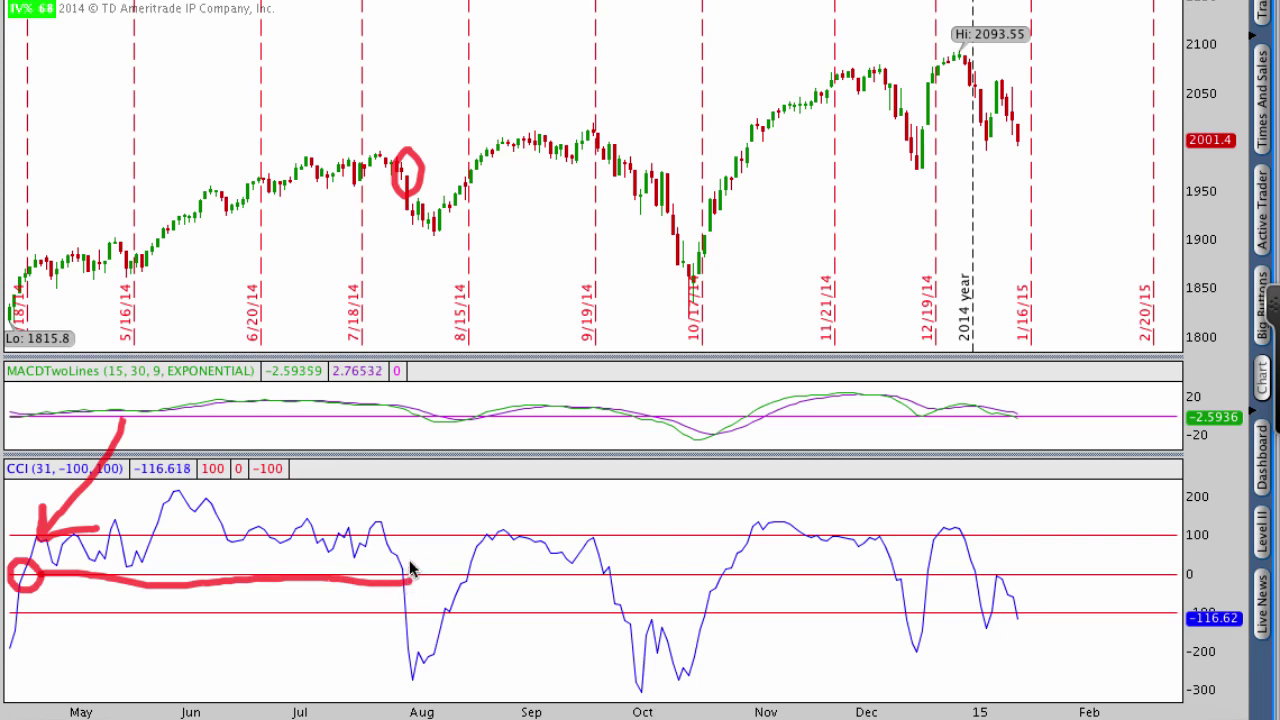
pyautogui.moveTo(410, 568)
pyautogui.mouseDown()
pyautogui.moveTo(400, 596)
pyautogui.moveTo(413, 563)
pyautogui.mouseUp()
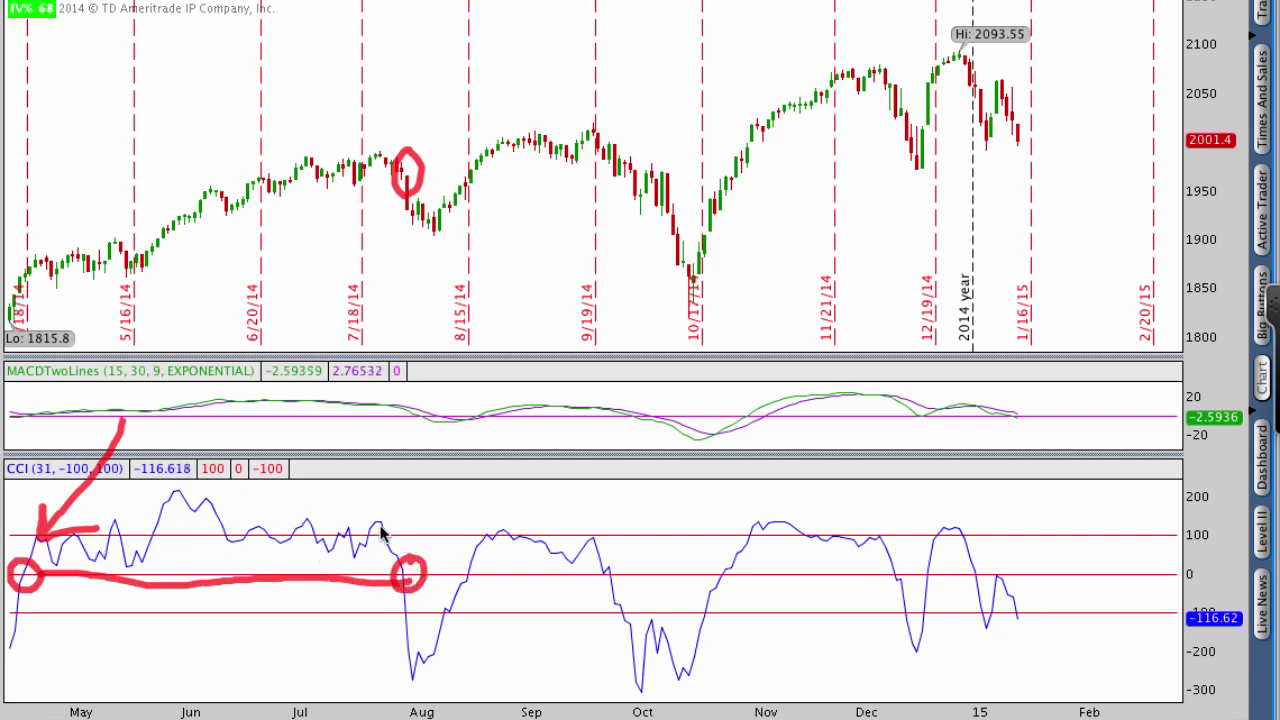
pyautogui.press('Escape')
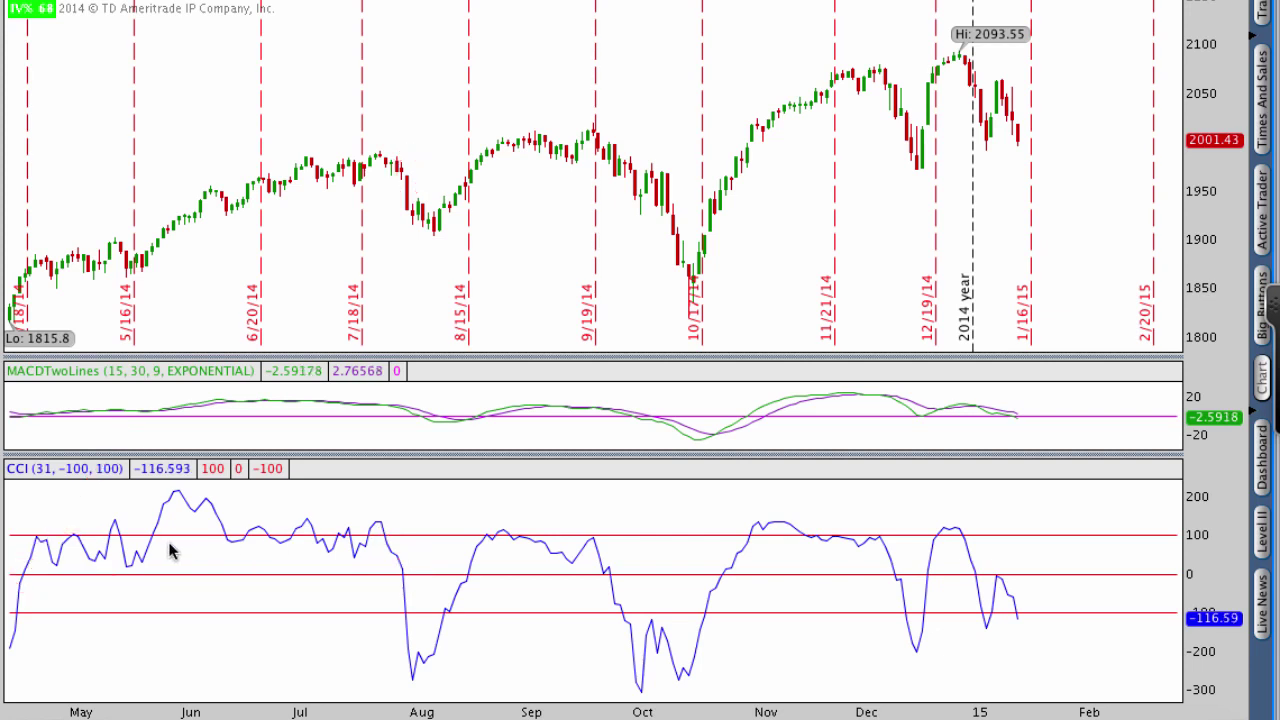
# - Retrace the CCI zero line from April to a cross at the late-July crossing, and mark the price drop starting there
pyautogui.moveTo(20, 578)
pyautogui.mouseDown()
pyautogui.moveTo(408, 573)
pyautogui.moveTo(402, 590)
pyautogui.moveTo(412, 560)
pyautogui.mouseUp()
pyautogui.press('Escape')
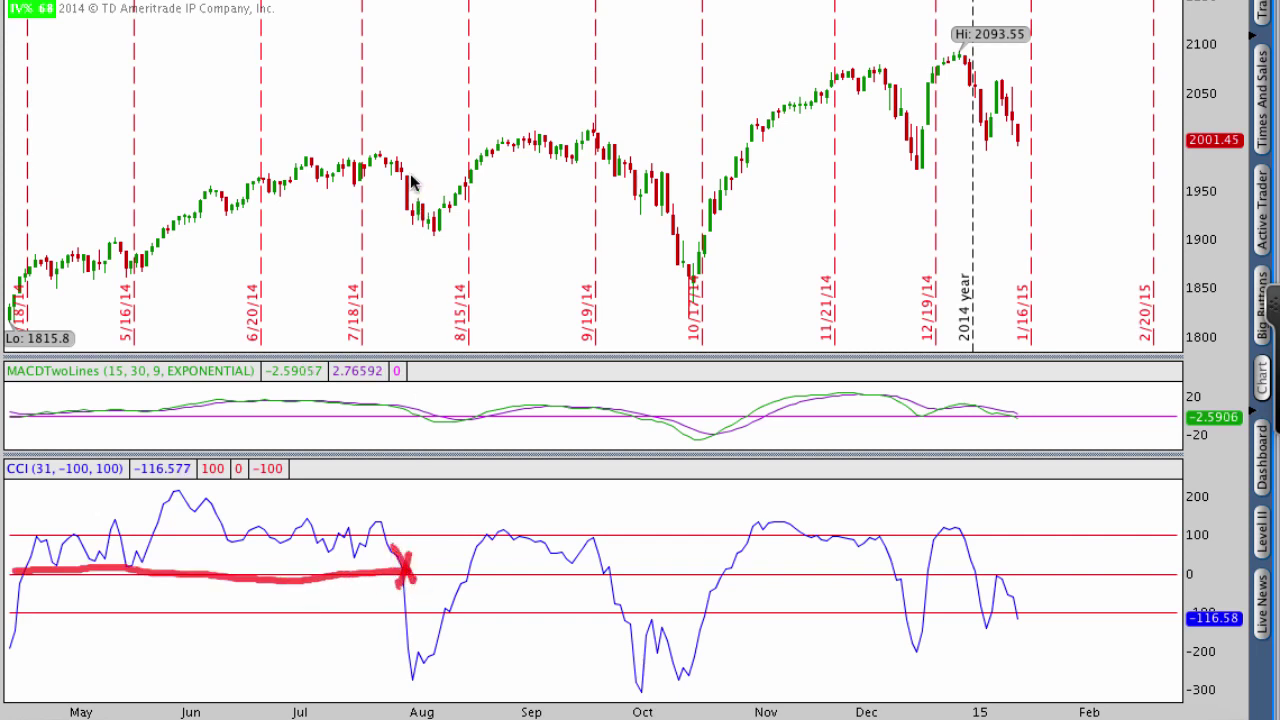
pyautogui.moveTo(410, 180)
pyautogui.mouseDown()
pyautogui.moveTo(400, 210)
pyautogui.moveTo(422, 222)
pyautogui.mouseUp()
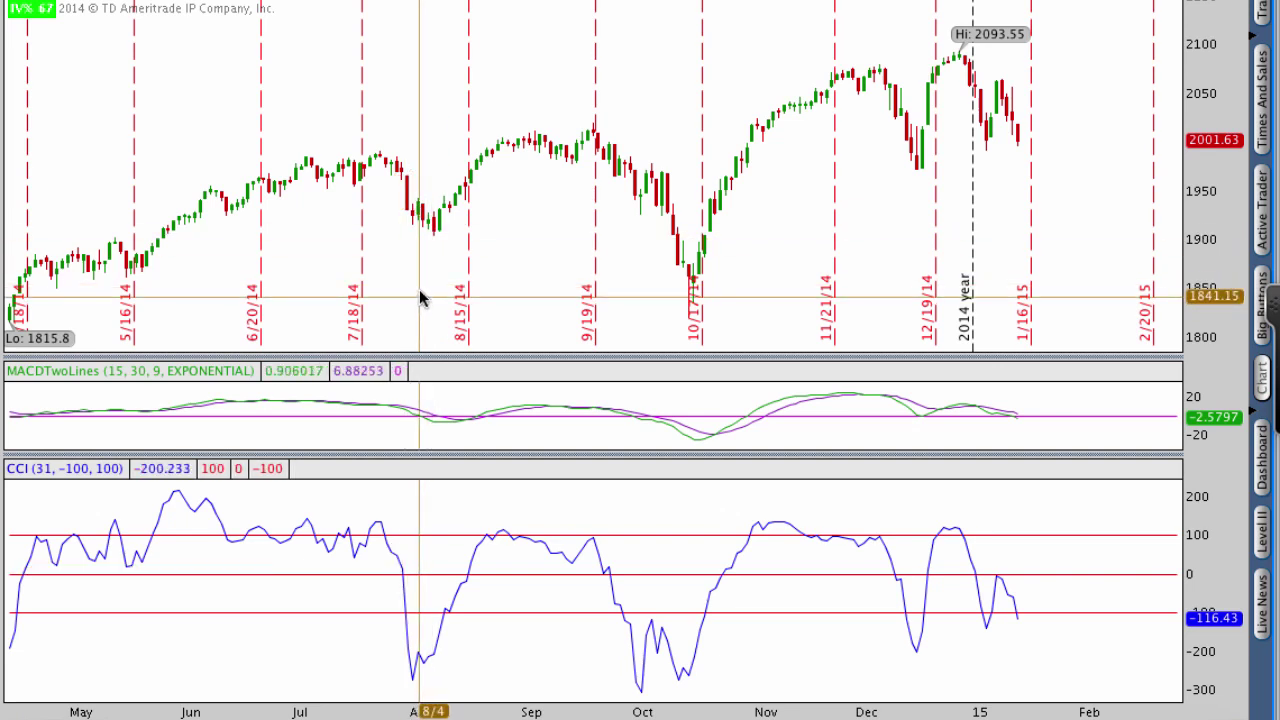
# - Add the RSI study (14, 70, 30, CLOSE, WILDERS) to the chart and resize the panes so the RSI is large
pyautogui.rightClick(942, 28)
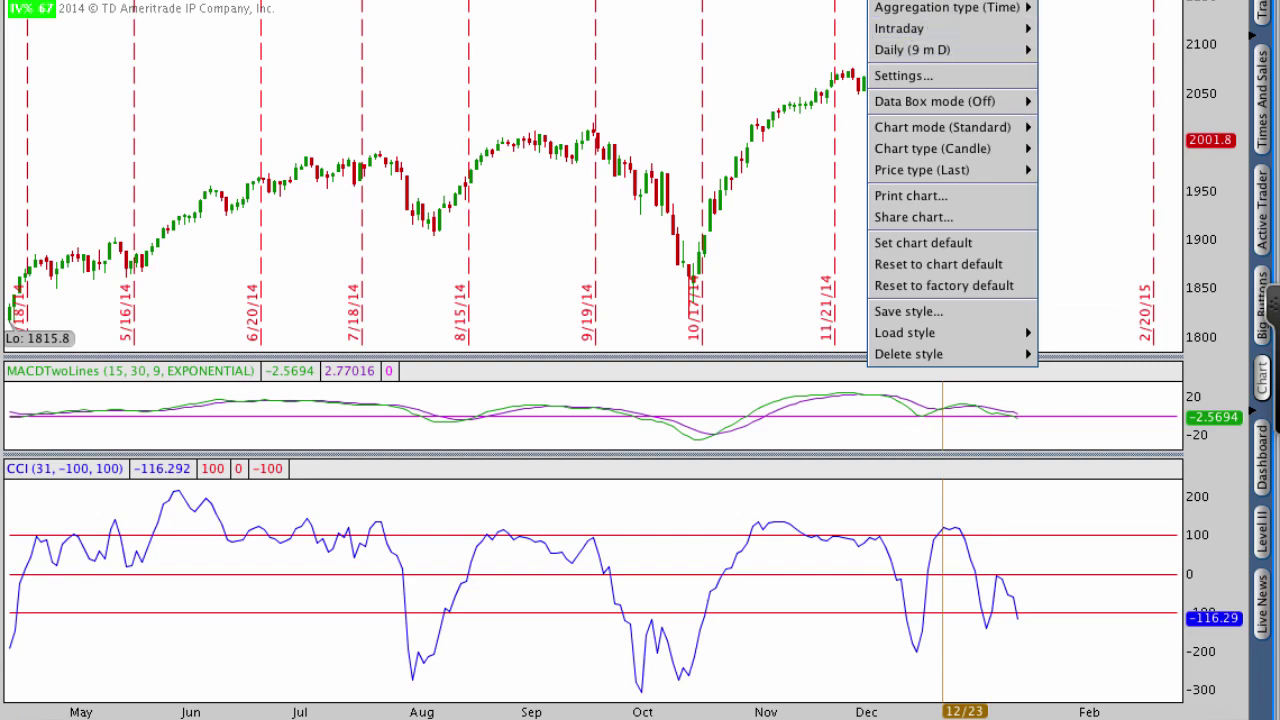
pyautogui.click(1020, 5)
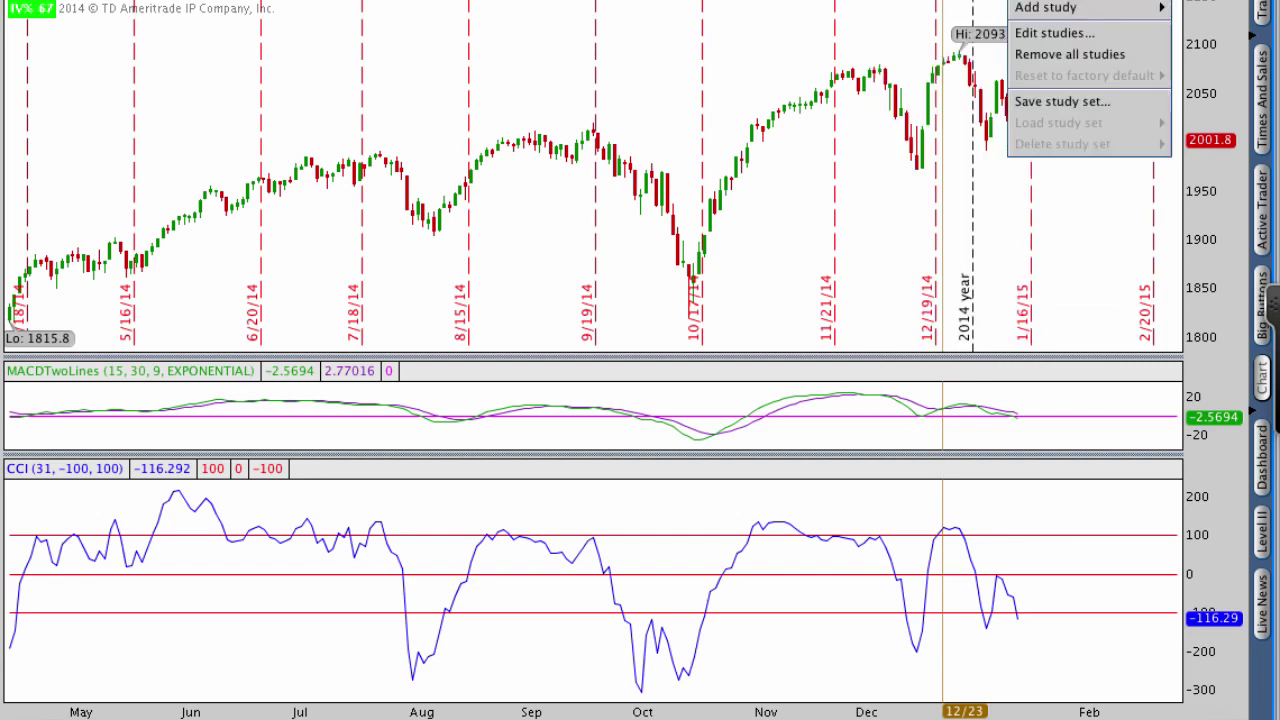
pyautogui.click(1038, 35)
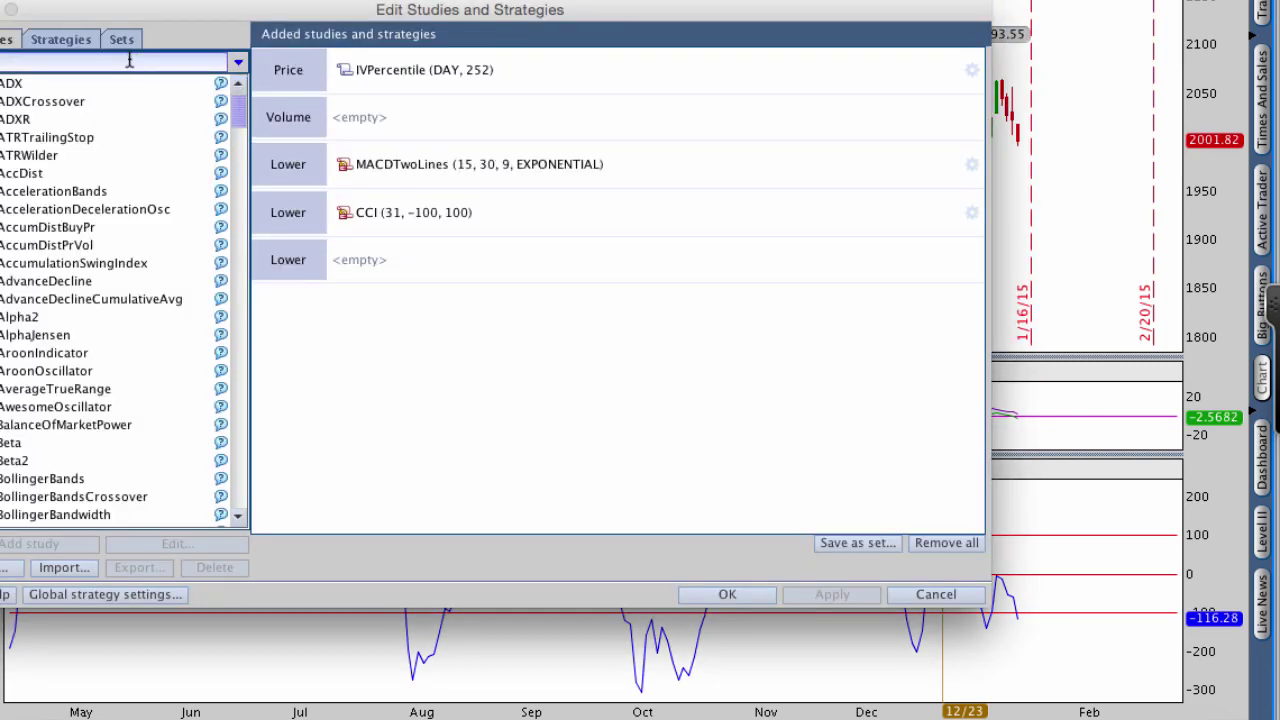
pyautogui.write('rsi')
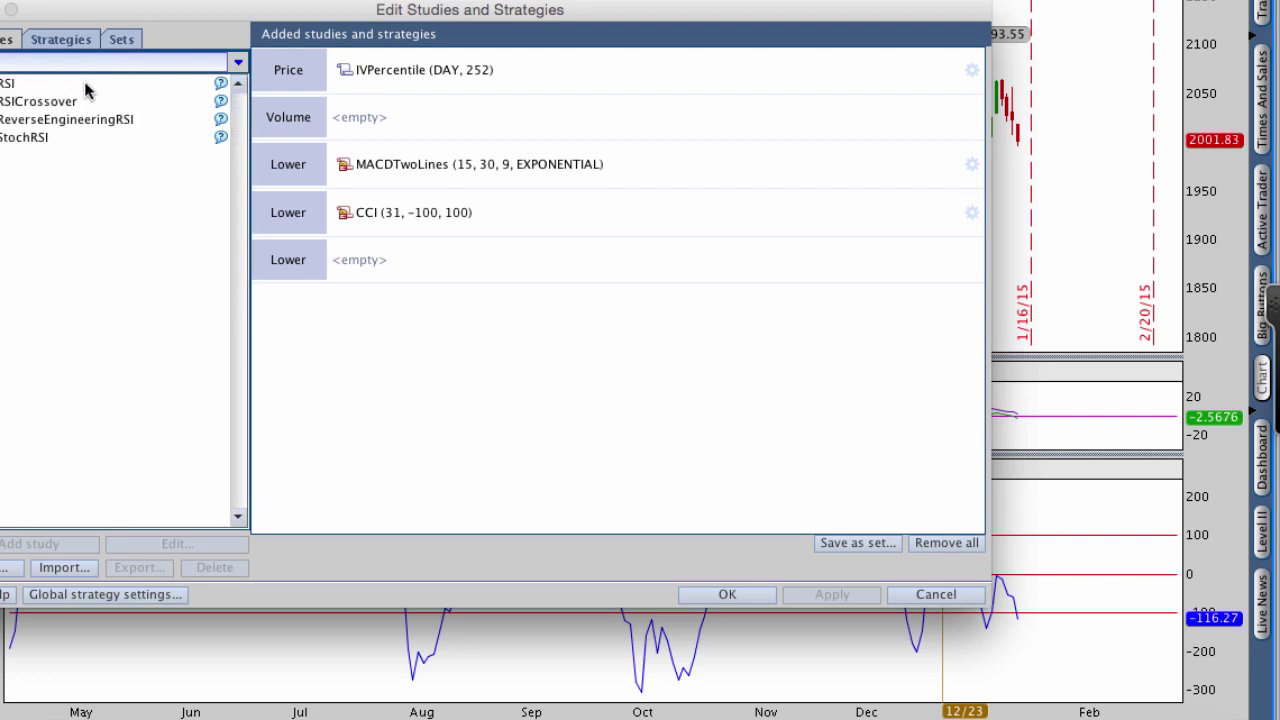
pyautogui.doubleClick(85, 84)
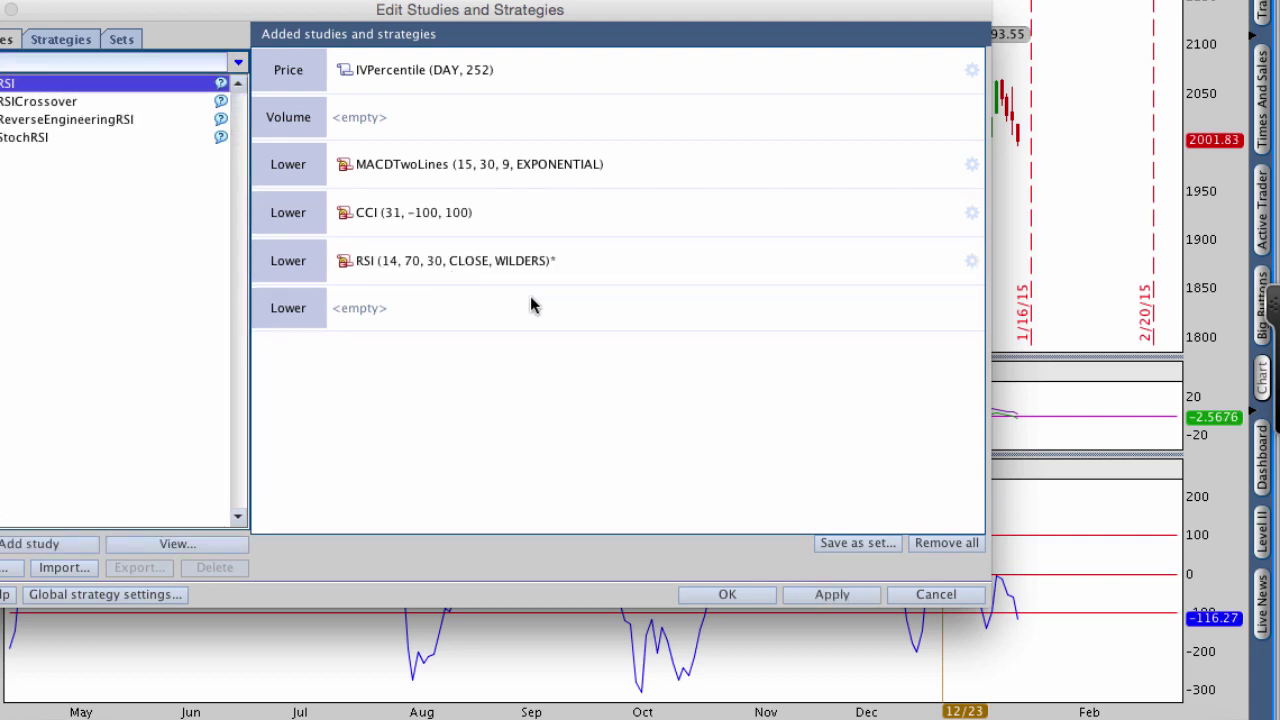
pyautogui.click(748, 595)
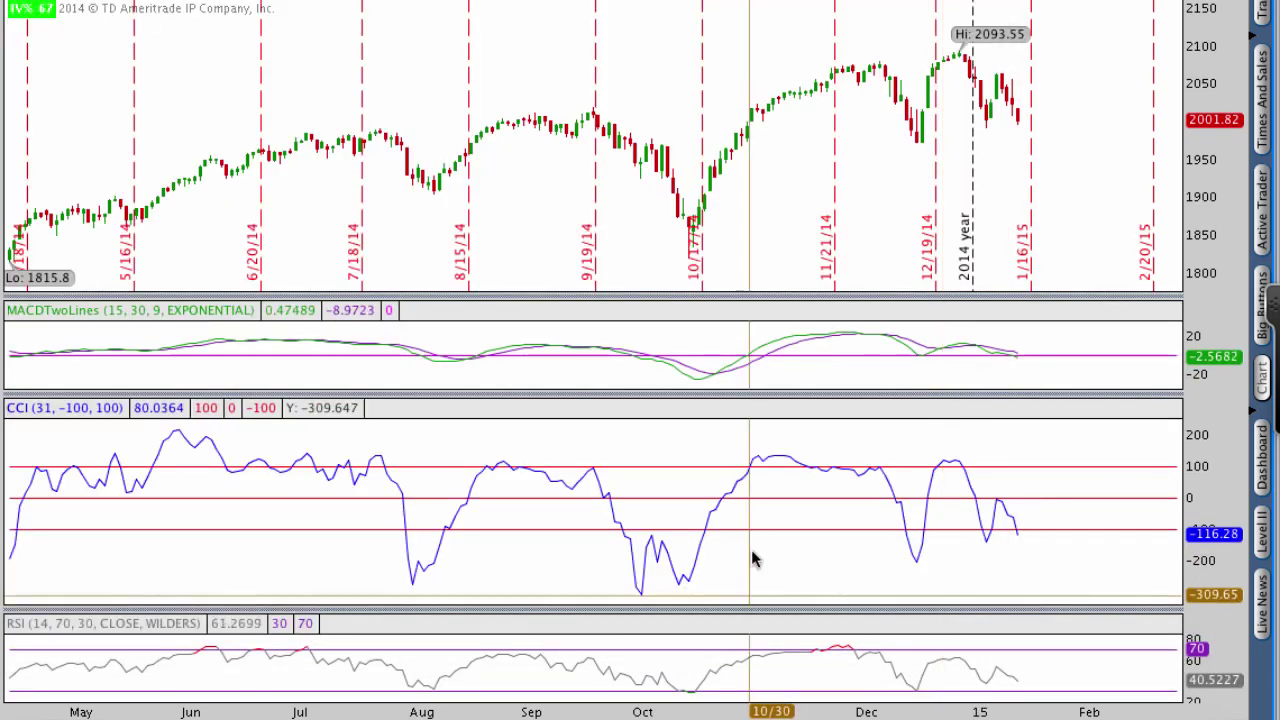
pyautogui.moveTo(788, 606); pyautogui.dragTo(793, 423)
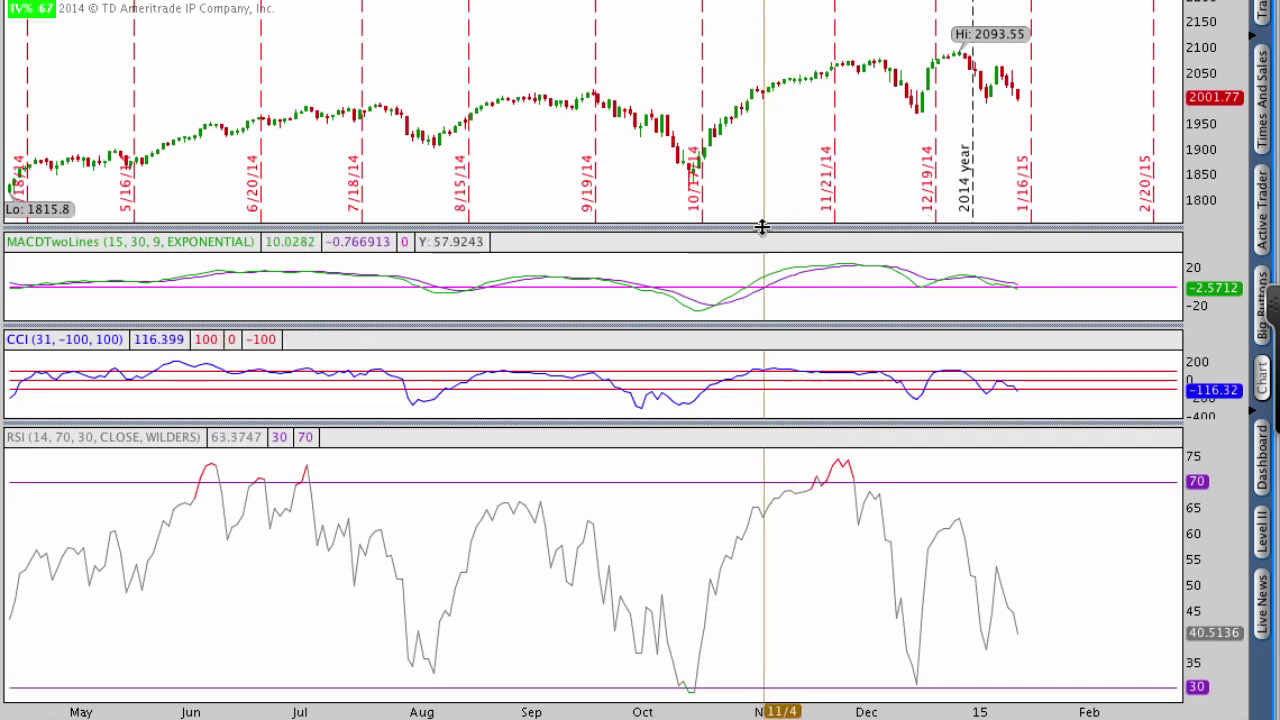
pyautogui.moveTo(763, 223); pyautogui.dragTo(846, 266)
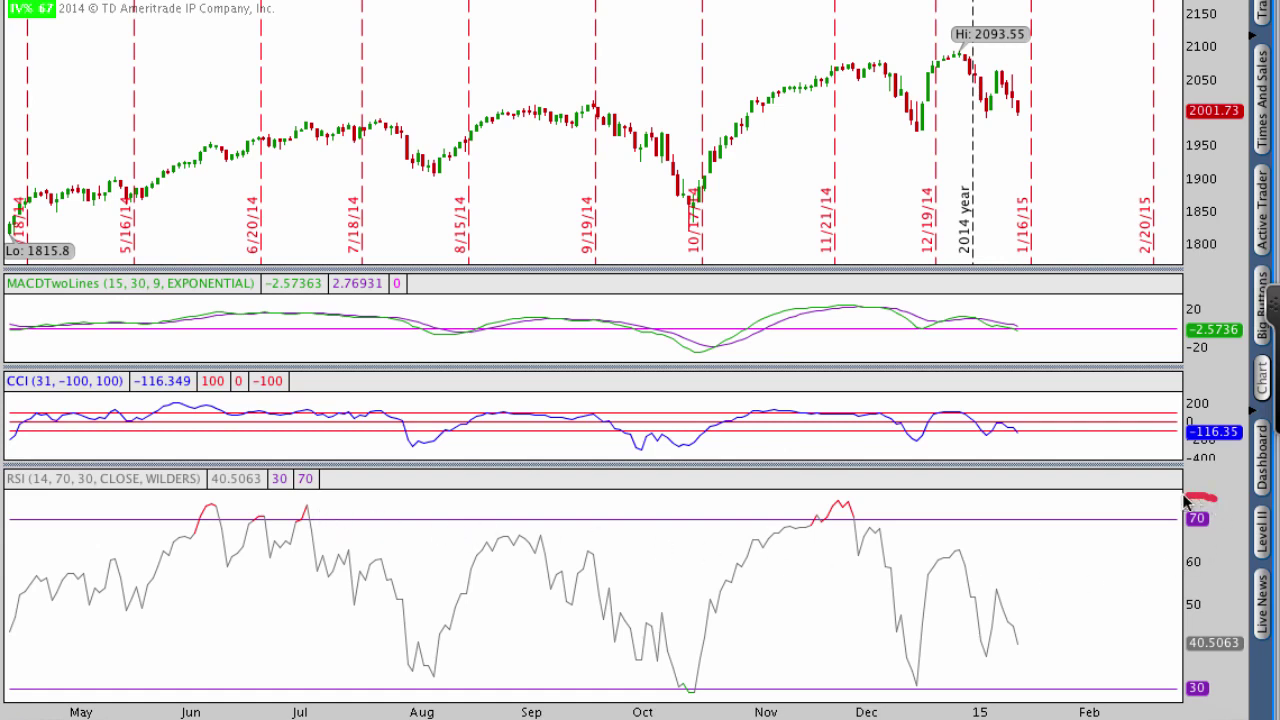
# - Circle the RSI's 70 and 30 levels, its October dip and its late-November peak, and clear the markings
pyautogui.moveTo(1212, 496)
pyautogui.mouseDown()
pyautogui.moveTo(1164, 528)
pyautogui.moveTo(1222, 504)
pyautogui.mouseUp()
pyautogui.moveTo(1207, 690)
pyautogui.mouseDown()
pyautogui.moveTo(1180, 708)
pyautogui.moveTo(1213, 673)
pyautogui.mouseUp()
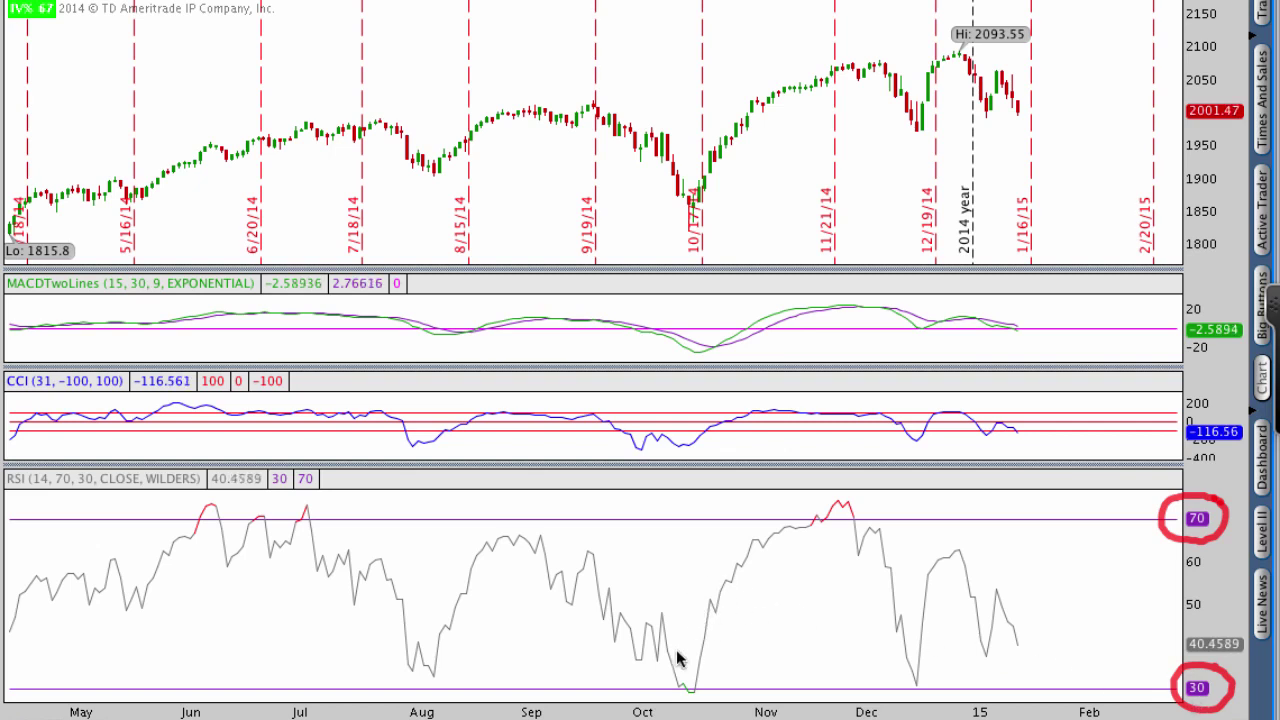
pyautogui.moveTo(688, 676)
pyautogui.mouseDown()
pyautogui.moveTo(705, 690)
pyautogui.moveTo(690, 662)
pyautogui.moveTo(670, 714)
pyautogui.moveTo(678, 676)
pyautogui.mouseUp()
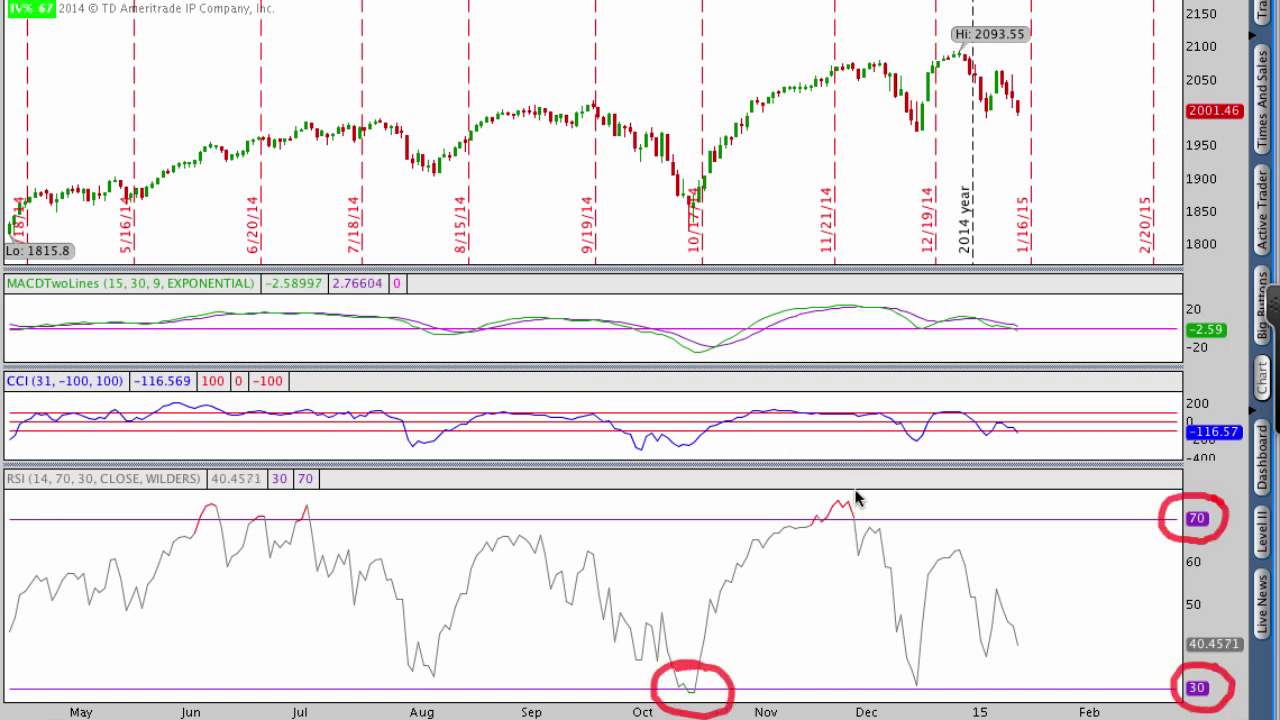
pyautogui.moveTo(811, 523); pyautogui.dragTo(831, 491)
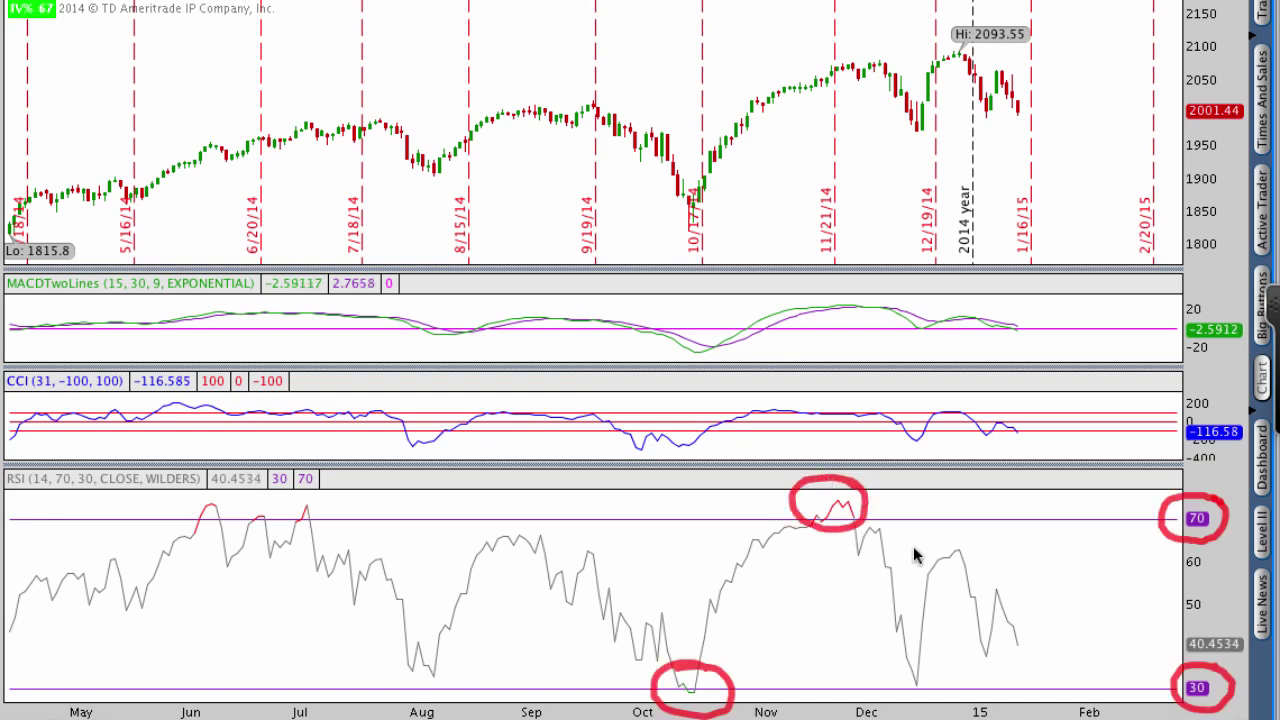
pyautogui.press('Escape')
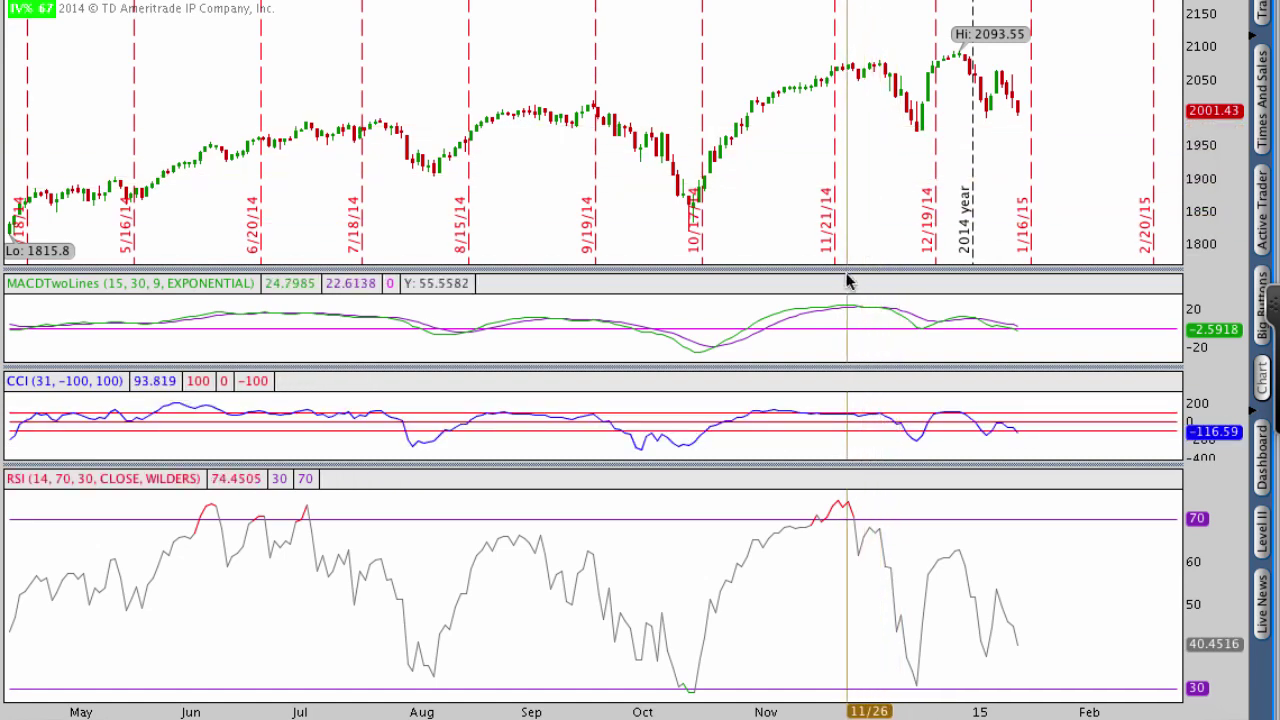
# - Enlarge the price pane, circle the mid-October RSI and price lows, connect them with an upward arrow, and clear the markings
pyautogui.moveTo(847, 268); pyautogui.dragTo(851, 322)
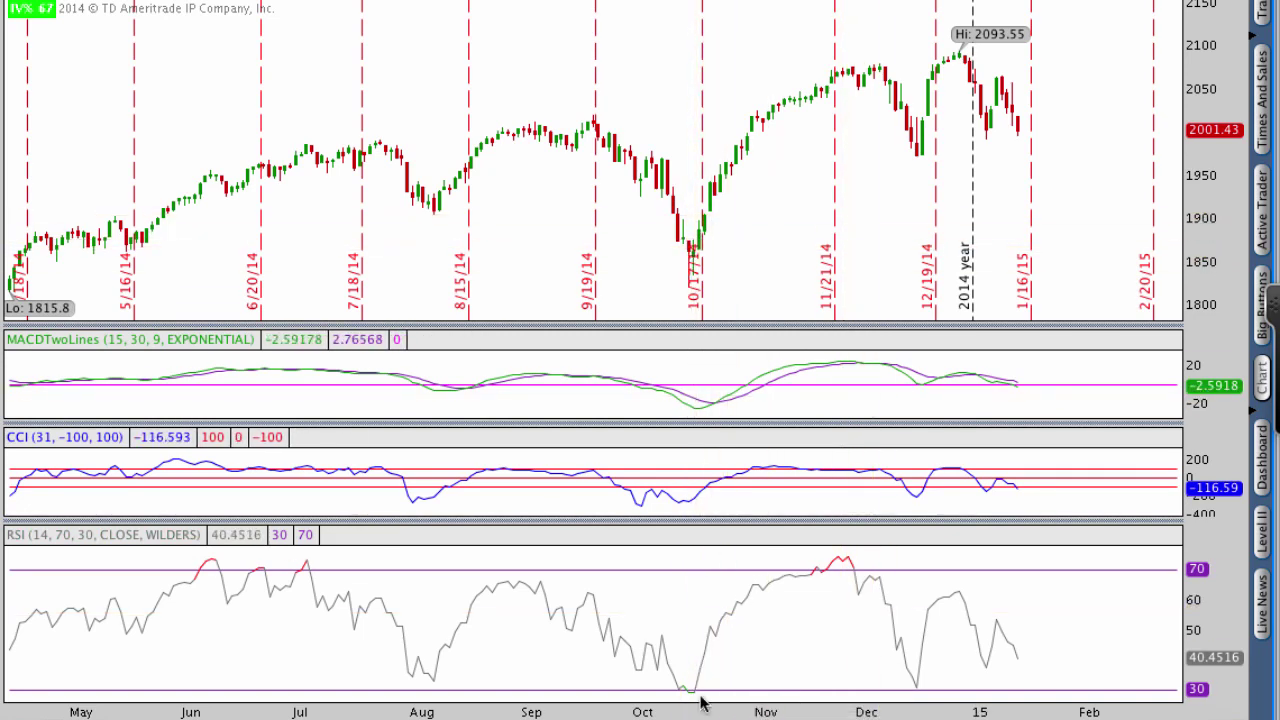
pyautogui.moveTo(704, 684)
pyautogui.mouseDown()
pyautogui.moveTo(672, 668)
pyautogui.moveTo(659, 708)
pyautogui.moveTo(712, 700)
pyautogui.moveTo(704, 670)
pyautogui.mouseUp()
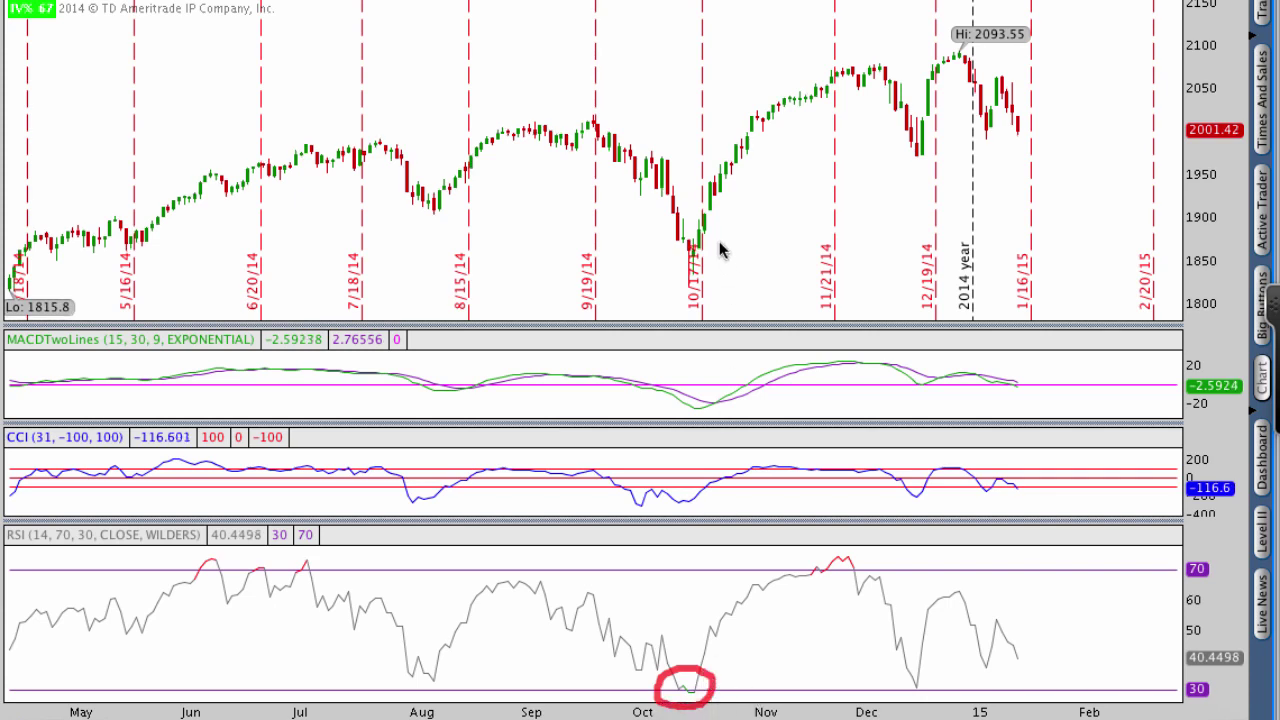
pyautogui.moveTo(700, 237)
pyautogui.mouseDown()
pyautogui.moveTo(672, 232)
pyautogui.moveTo(666, 272)
pyautogui.moveTo(716, 250)
pyautogui.moveTo(699, 236)
pyautogui.mouseUp()
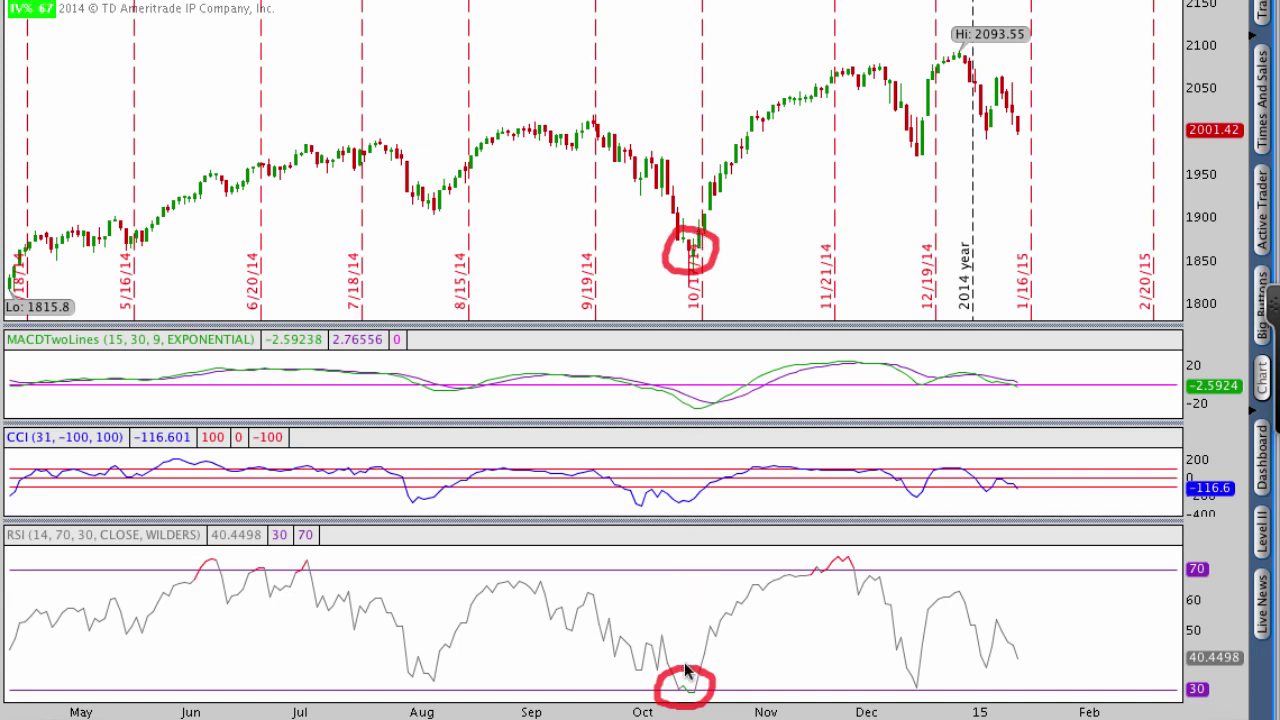
pyautogui.moveTo(686, 678)
pyautogui.mouseDown()
pyautogui.moveTo(688, 274)
pyautogui.moveTo(664, 295)
pyautogui.moveTo(700, 280)
pyautogui.moveTo(709, 290)
pyautogui.mouseUp()
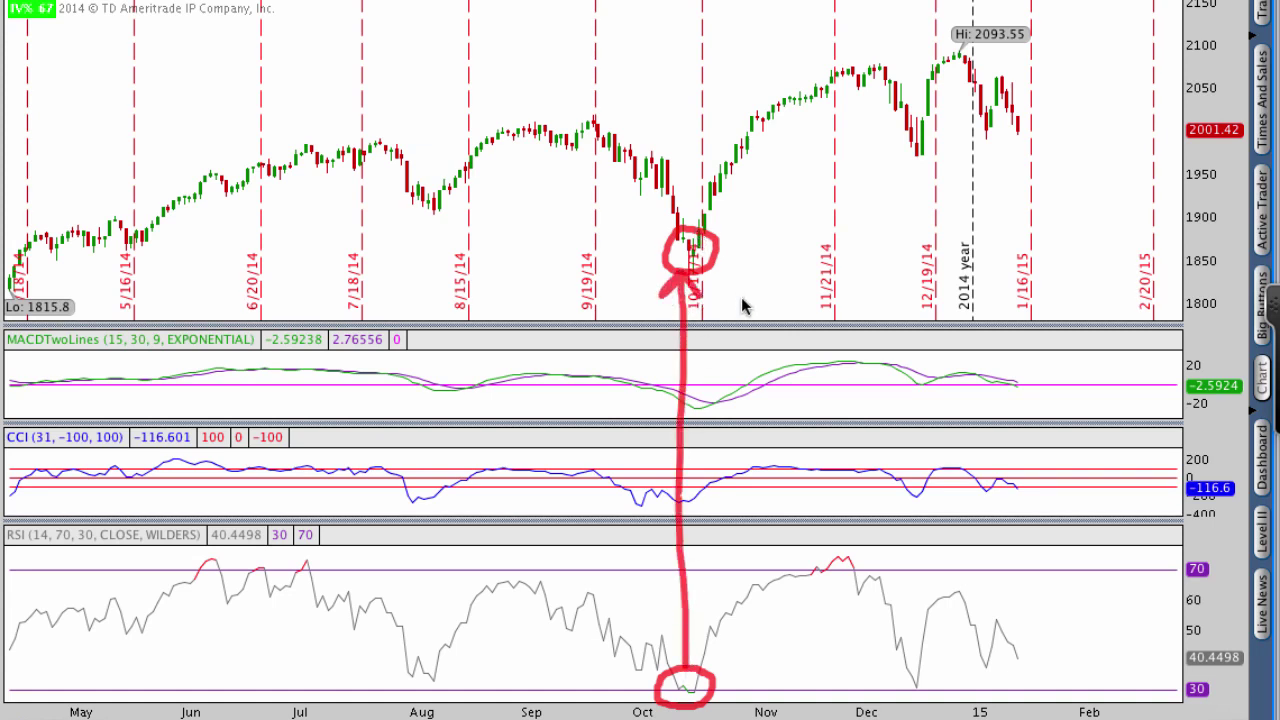
pyautogui.press('Escape')
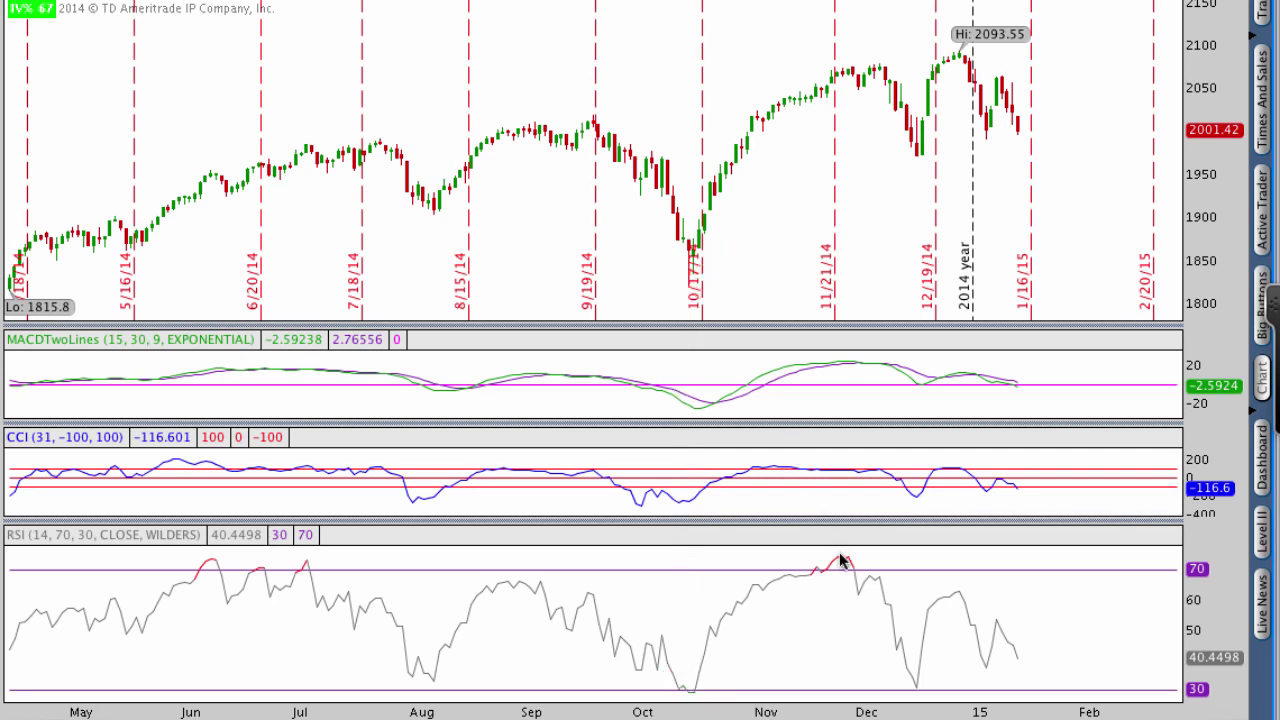
# - Circle the late-November RSI peak and matching price highs, draw an arrow down the December decline, and clear the markings
pyautogui.moveTo(840, 548)
pyautogui.mouseDown()
pyautogui.moveTo(812, 562)
pyautogui.moveTo(865, 600)
pyautogui.moveTo(840, 543)
pyautogui.mouseUp()
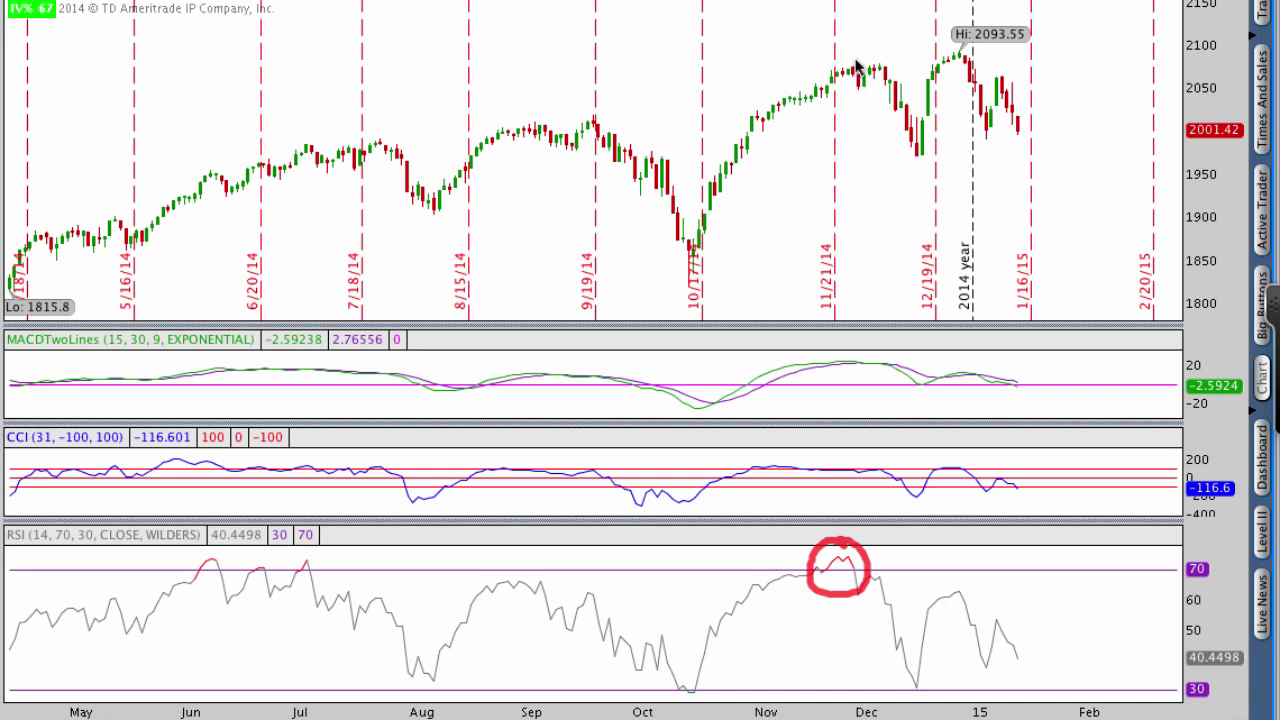
pyautogui.moveTo(855, 65)
pyautogui.mouseDown()
pyautogui.moveTo(850, 55)
pyautogui.moveTo(830, 92)
pyautogui.moveTo(880, 90)
pyautogui.moveTo(855, 62)
pyautogui.moveTo(910, 166)
pyautogui.moveTo(915, 143)
pyautogui.mouseUp()
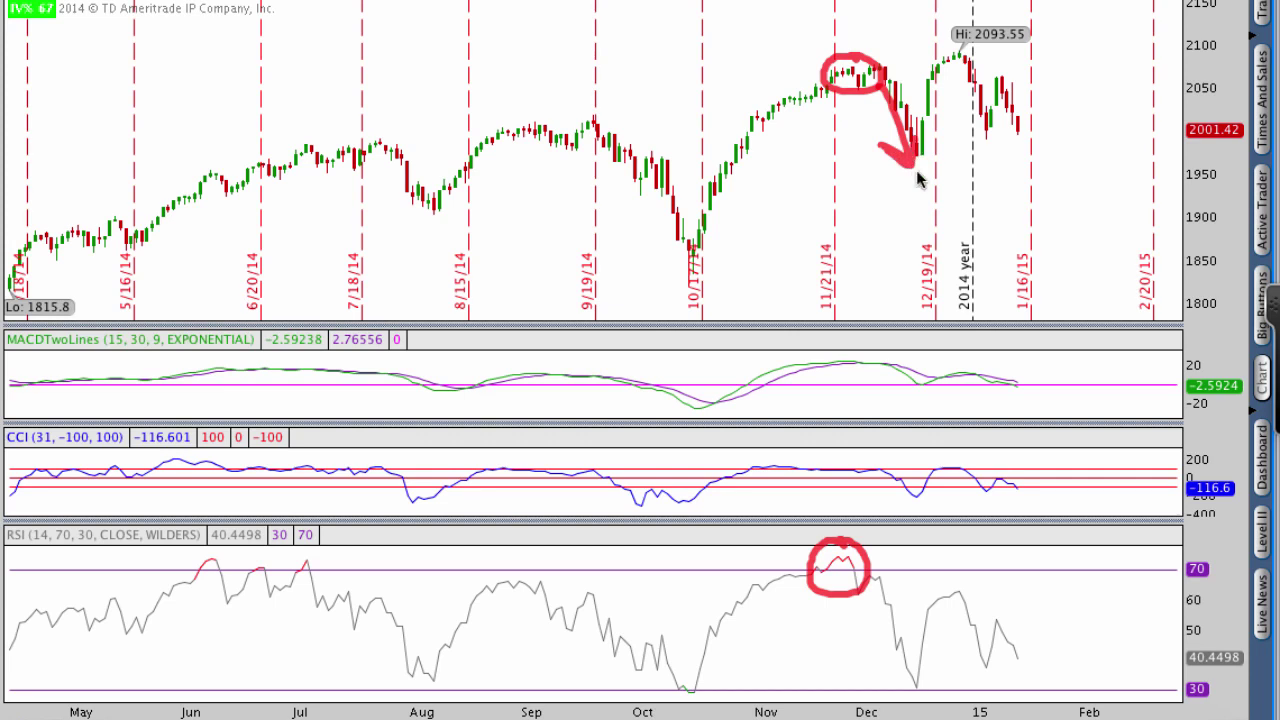
pyautogui.press('Escape')
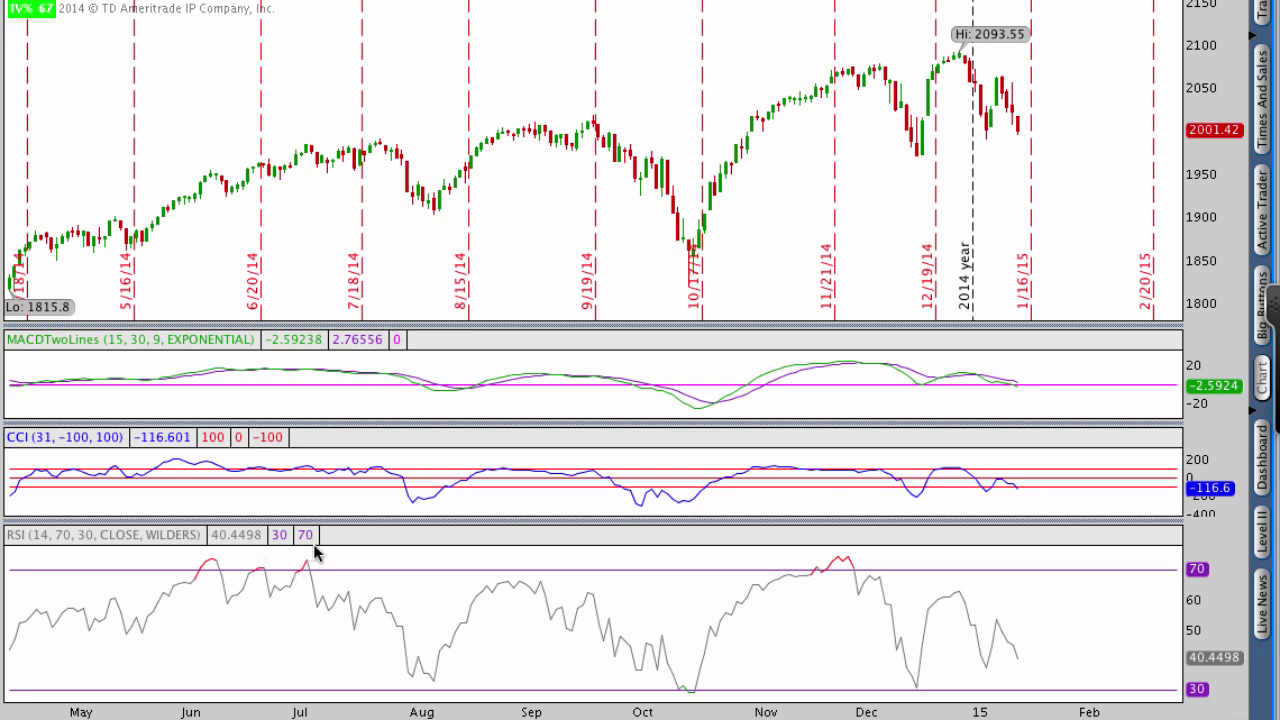
# - Circle the June–July RSI peaks and the price action above them, and draw an arrow down to the August low
pyautogui.moveTo(316, 546)
pyautogui.mouseDown()
pyautogui.moveTo(183, 556)
pyautogui.moveTo(198, 596)
pyautogui.moveTo(288, 598)
pyautogui.moveTo(336, 566)
pyautogui.moveTo(310, 548)
pyautogui.mouseUp()
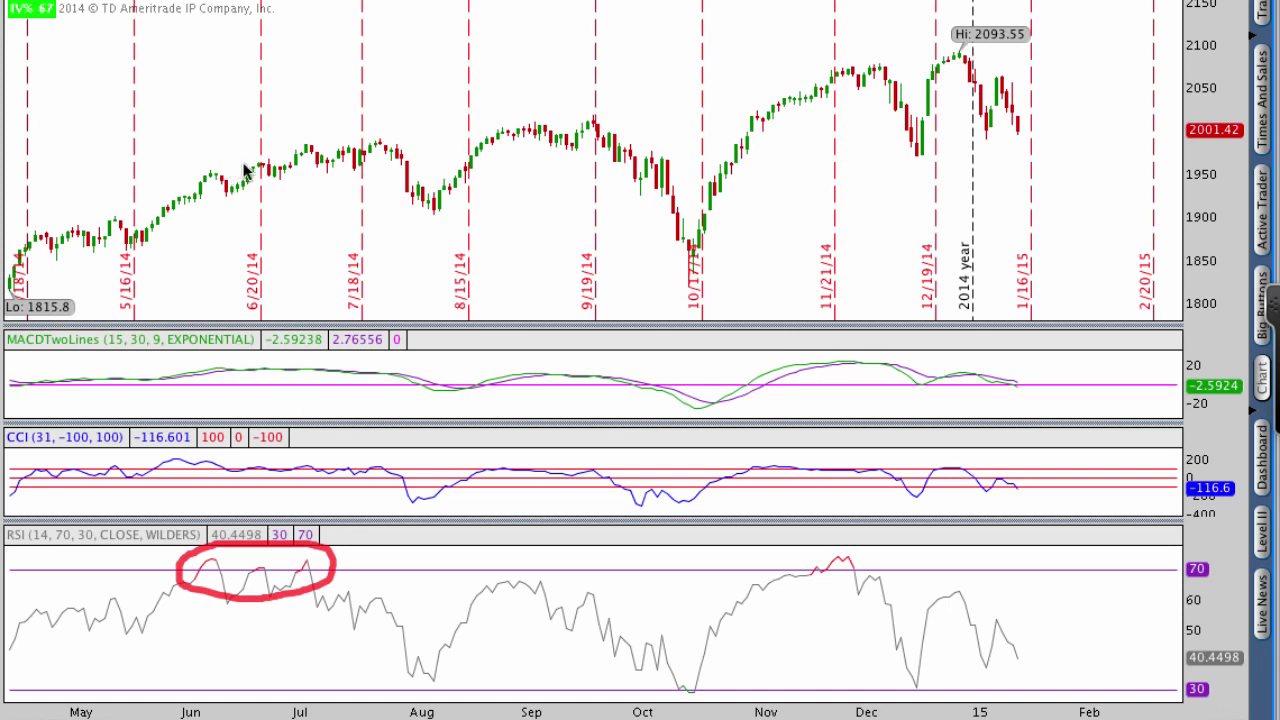
pyautogui.moveTo(240, 168)
pyautogui.mouseDown()
pyautogui.moveTo(200, 185)
pyautogui.moveTo(362, 172)
pyautogui.moveTo(323, 140)
pyautogui.moveTo(220, 155)
pyautogui.mouseUp()
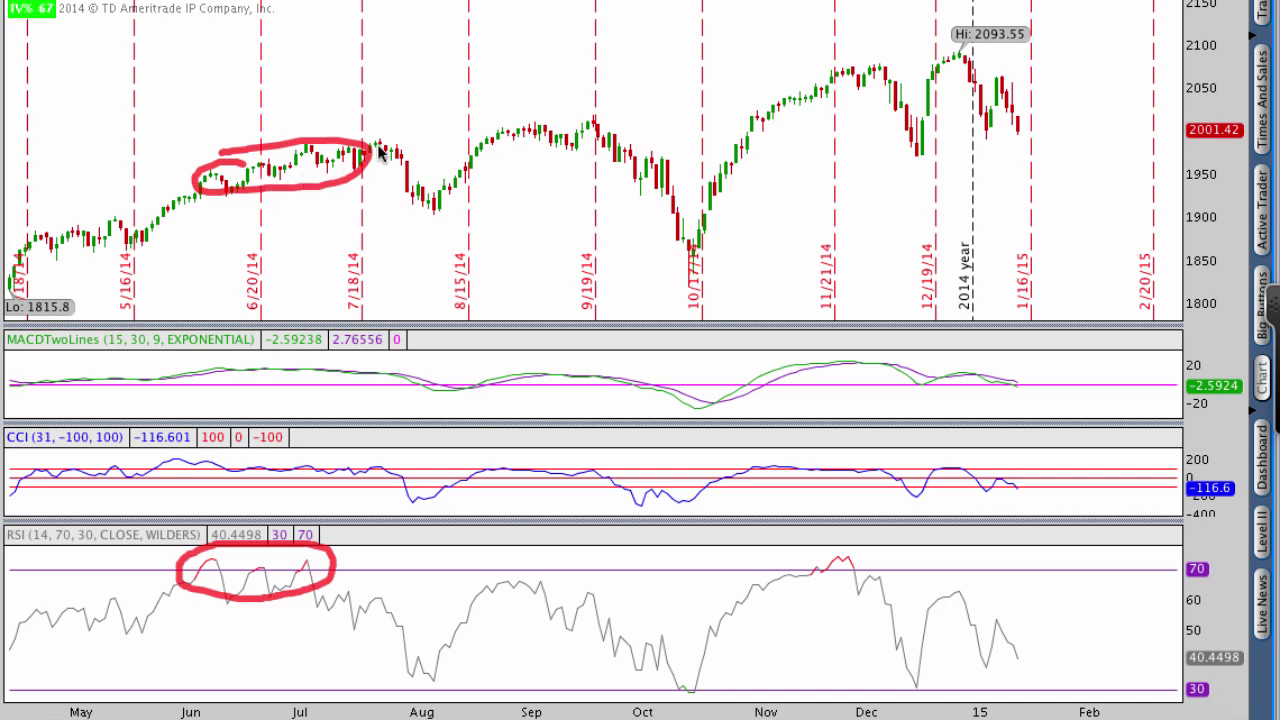
pyautogui.moveTo(372, 150)
pyautogui.mouseDown()
pyautogui.moveTo(440, 212)
pyautogui.moveTo(438, 200)
pyautogui.mouseUp()
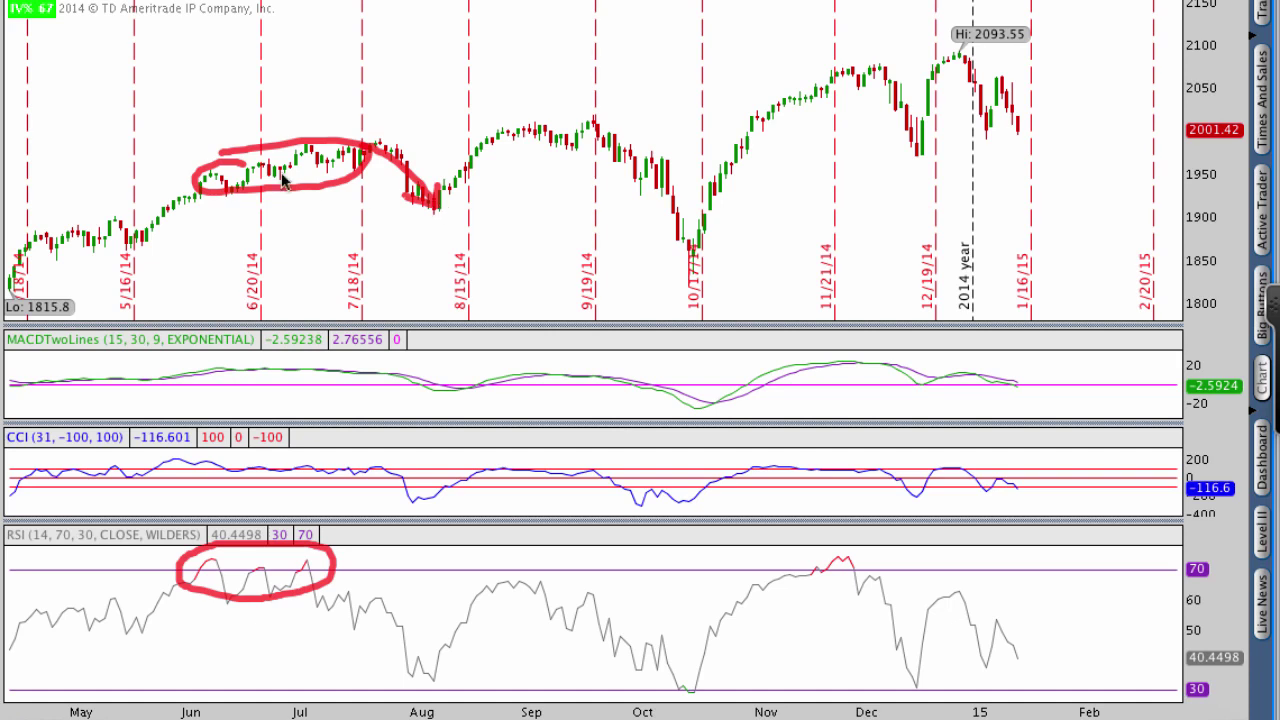
pyautogui.moveTo(243, 163); pyautogui.dragTo(212, 158)
# - Circle the mid-October price low and the price highs around the start of December, and clear the markings
pyautogui.moveTo(702, 252)
pyautogui.mouseDown()
pyautogui.moveTo(698, 230)
pyautogui.moveTo(672, 266)
pyautogui.moveTo(706, 238)
pyautogui.mouseUp()
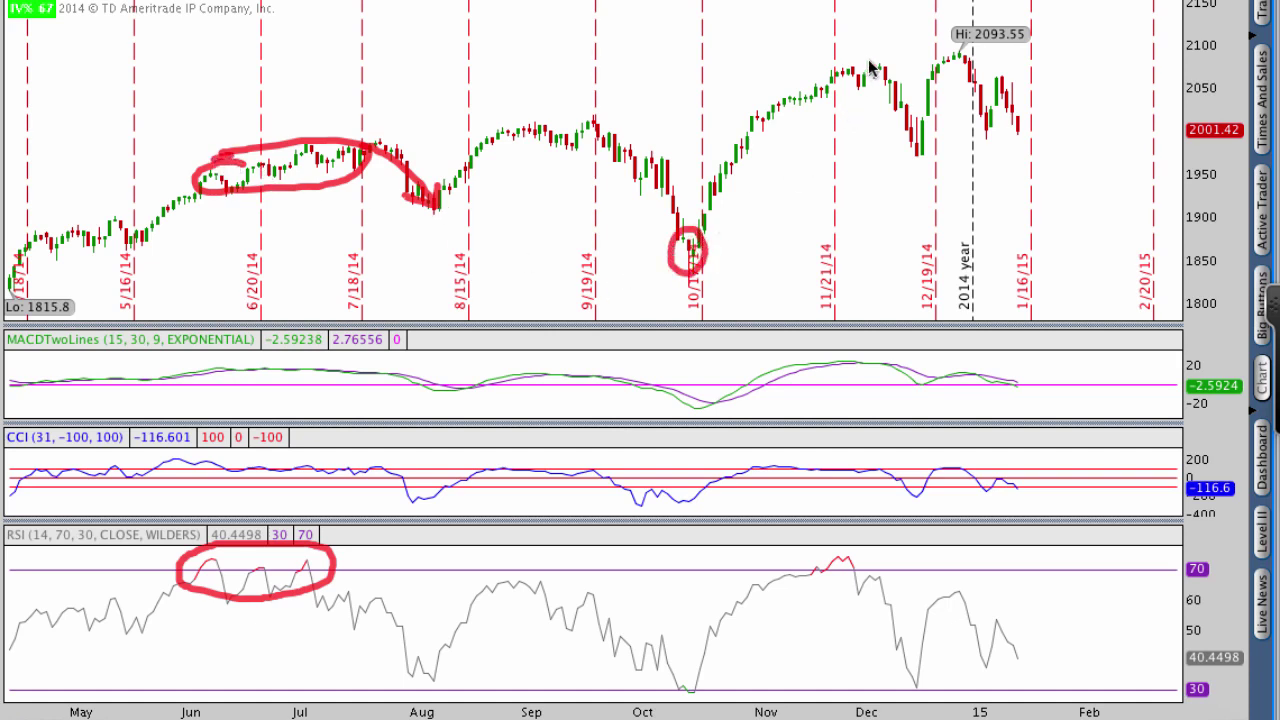
pyautogui.moveTo(872, 62)
pyautogui.mouseDown()
pyautogui.moveTo(850, 86)
pyautogui.moveTo(895, 96)
pyautogui.moveTo(860, 64)
pyautogui.mouseUp()
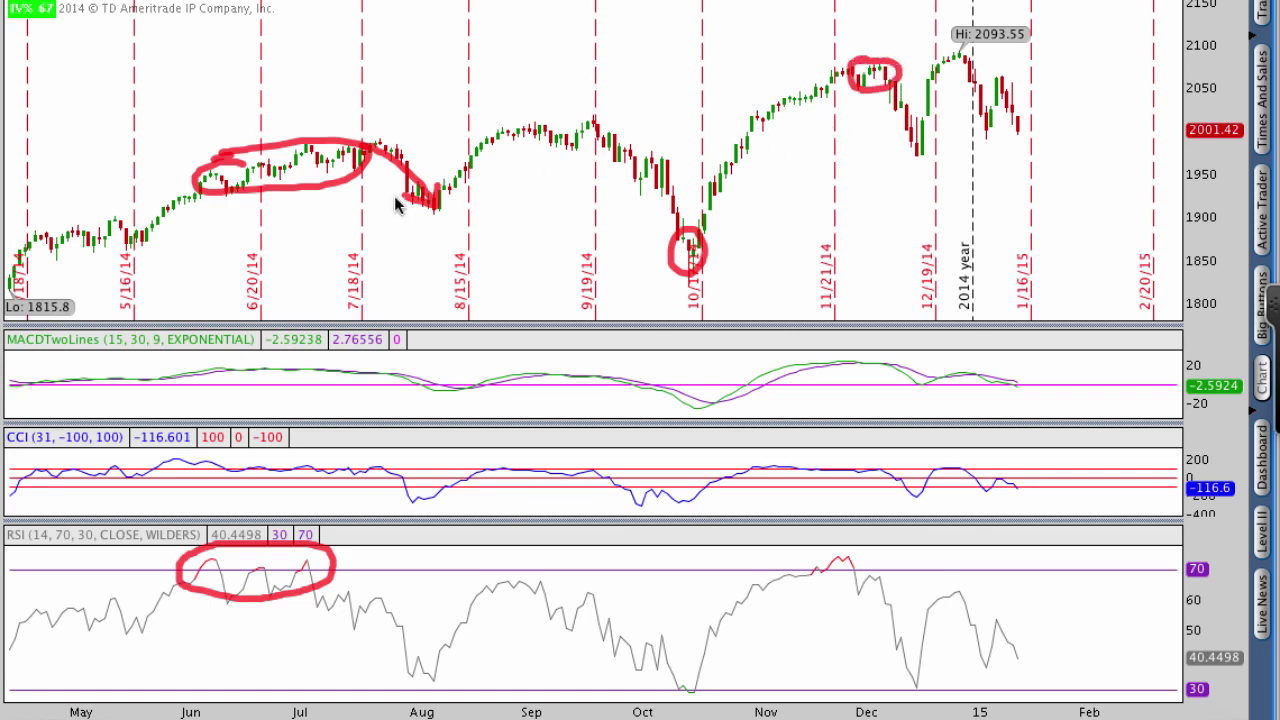
pyautogui.press('Escape')
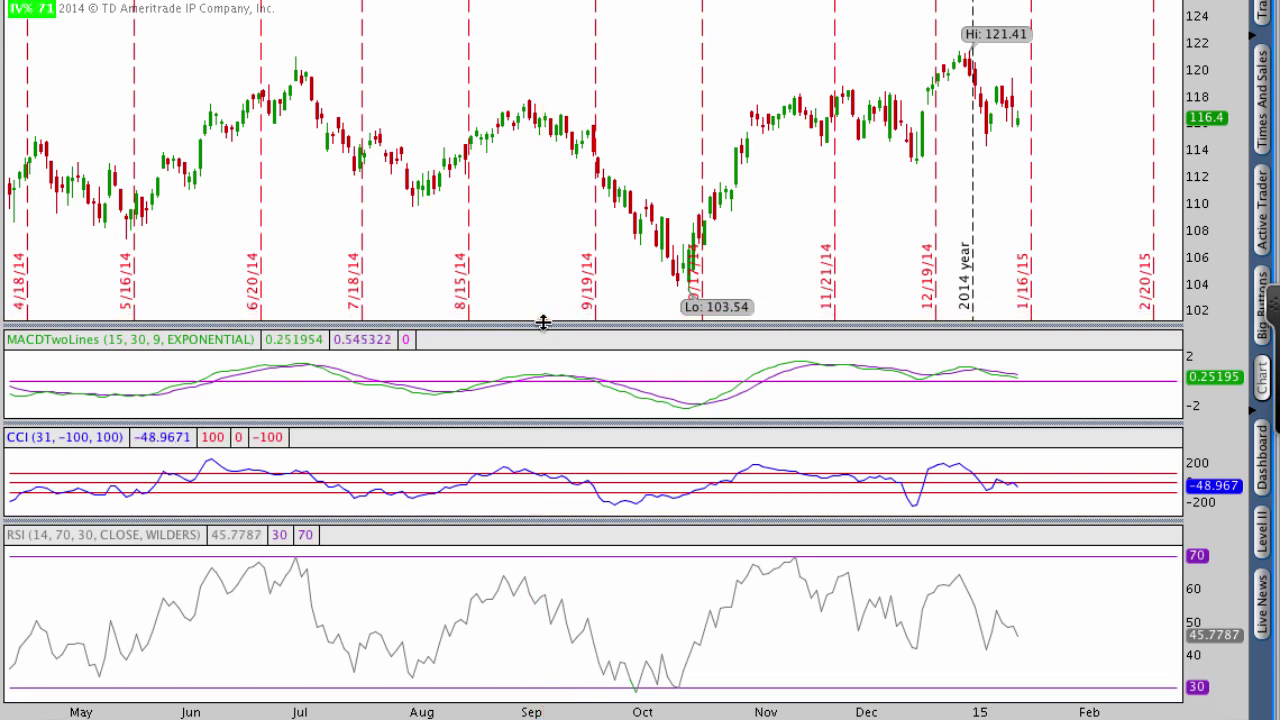
# - On the chart with the 121.41 high, enlarge the CCI and MACD panes and trace the CCI's wave from April to mid-December
pyautogui.moveTo(610, 521); pyautogui.dragTo(617, 565)
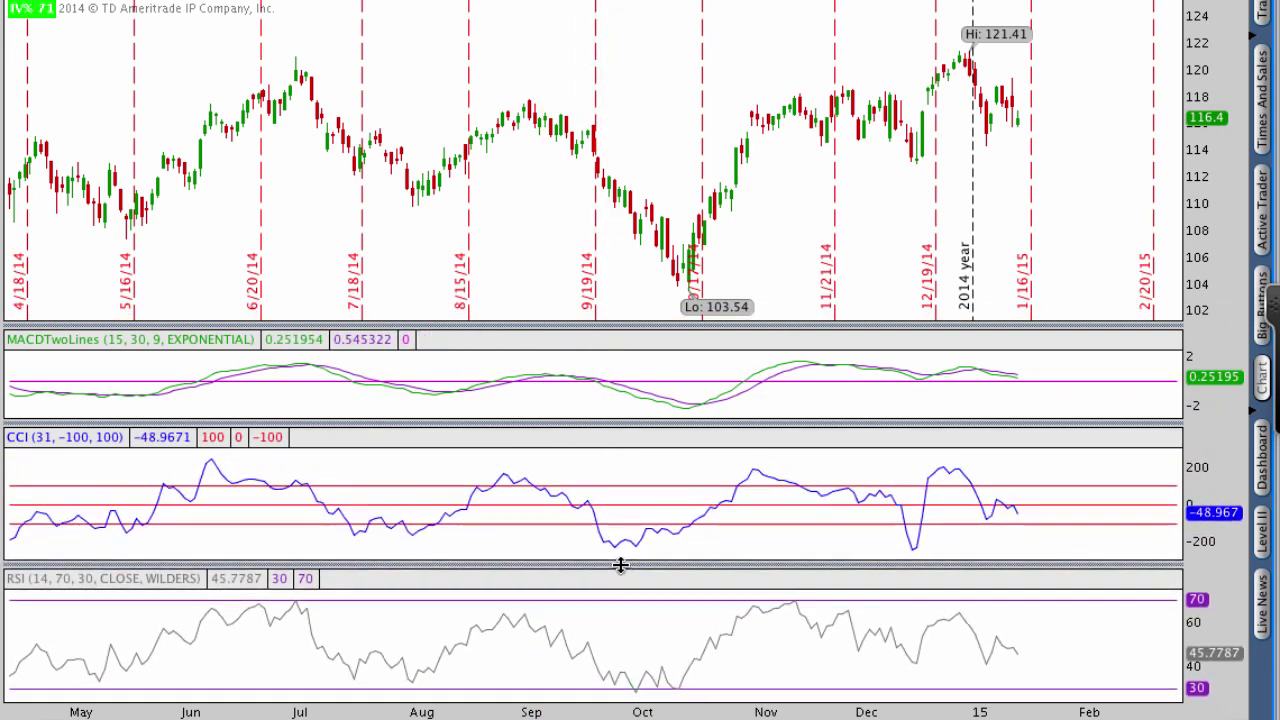
pyautogui.moveTo(629, 322); pyautogui.dragTo(619, 278)
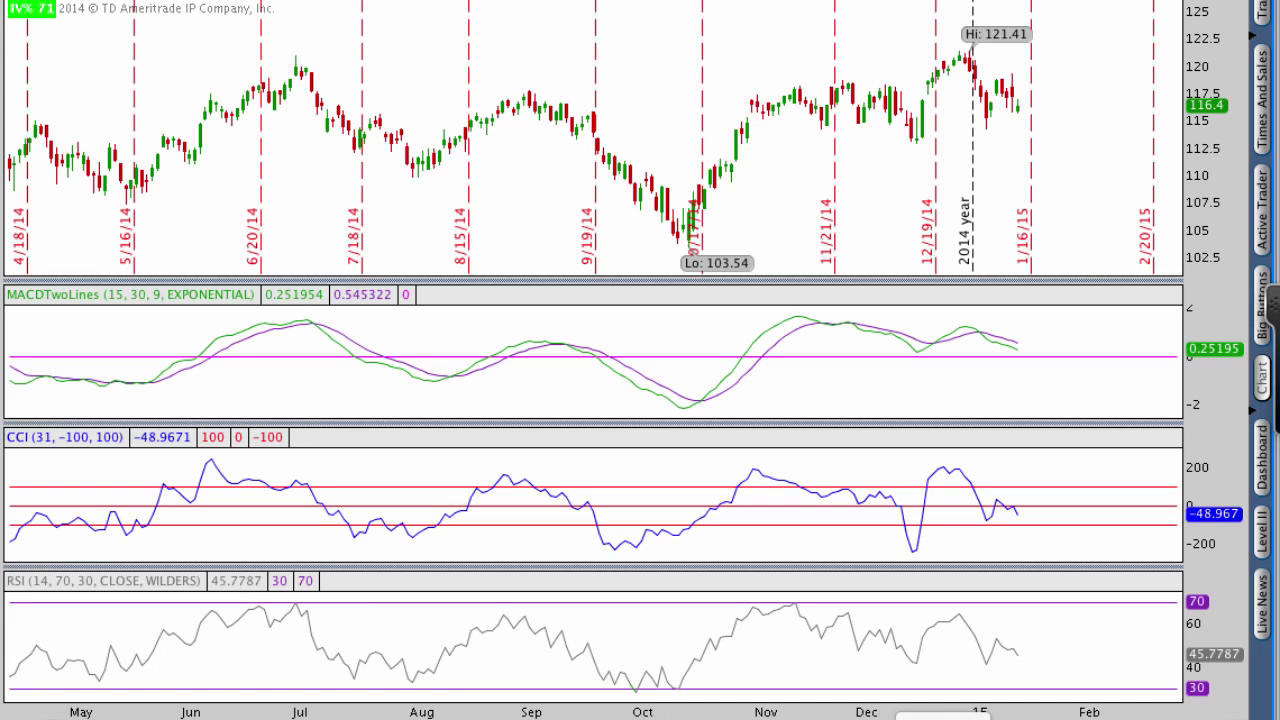
pyautogui.moveTo(23, 530)
pyautogui.mouseDown()
pyautogui.moveTo(285, 488)
pyautogui.moveTo(437, 534)
pyautogui.moveTo(563, 497)
pyautogui.moveTo(676, 540)
pyautogui.moveTo(815, 488)
pyautogui.moveTo(911, 547)
pyautogui.mouseUp()
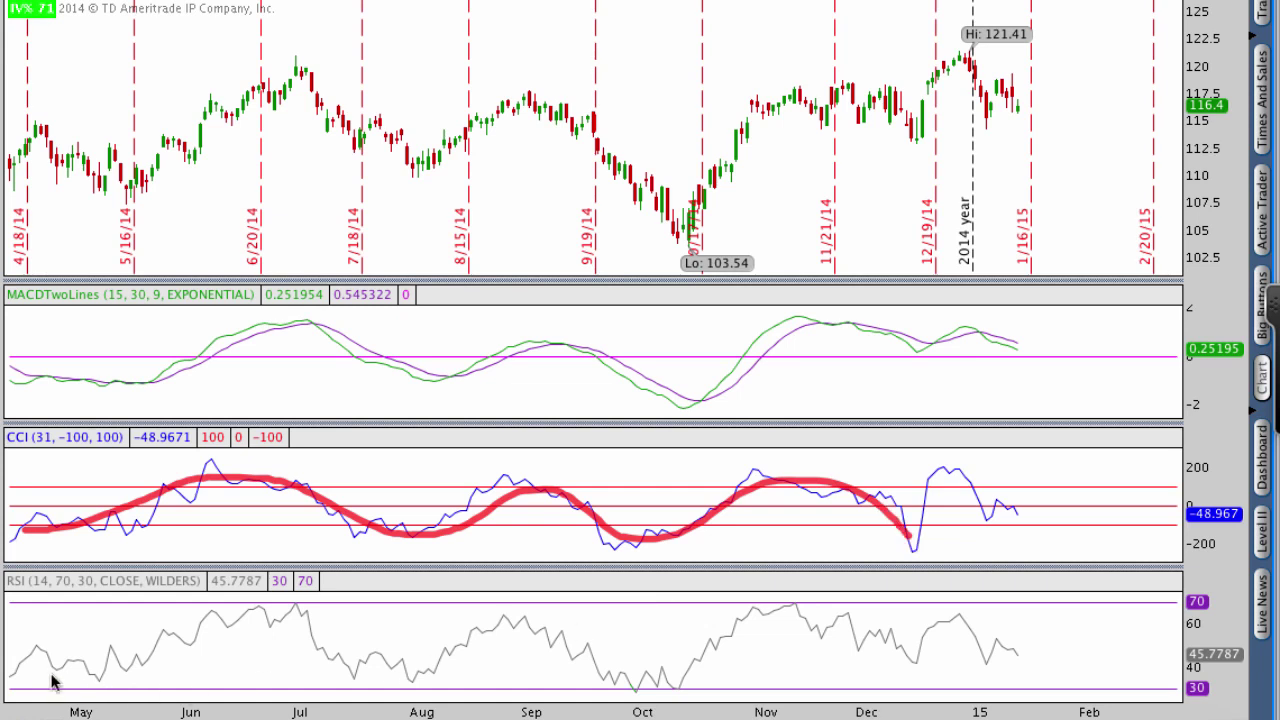
# - Trace the RSI and MACD waves from April to mid-December, draw a vertical line through the early-September peaks in all panes, and clear the markings
pyautogui.moveTo(17, 668)
pyautogui.mouseDown()
pyautogui.moveTo(150, 638)
pyautogui.moveTo(333, 638)
pyautogui.moveTo(457, 664)
pyautogui.moveTo(592, 648)
pyautogui.moveTo(720, 664)
pyautogui.moveTo(893, 645)
pyautogui.moveTo(910, 656)
pyautogui.mouseUp()
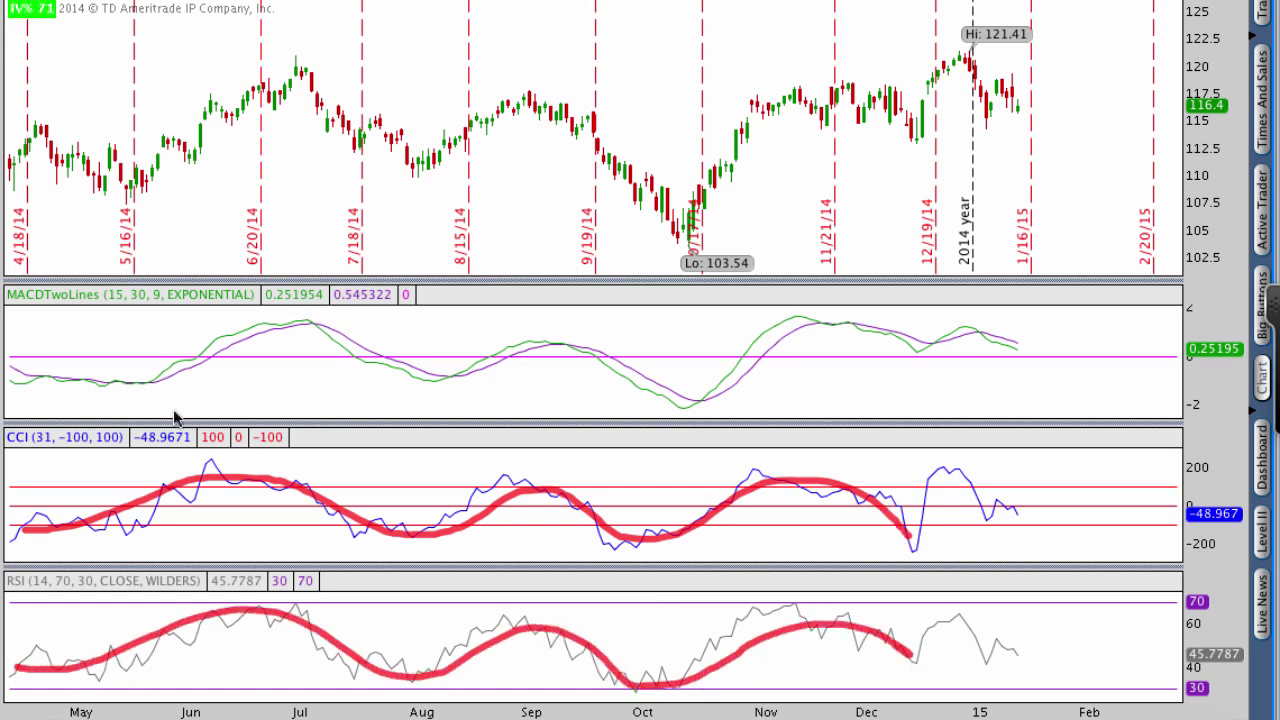
pyautogui.moveTo(16, 370)
pyautogui.mouseDown()
pyautogui.moveTo(171, 397)
pyautogui.moveTo(337, 339)
pyautogui.mouseUp()
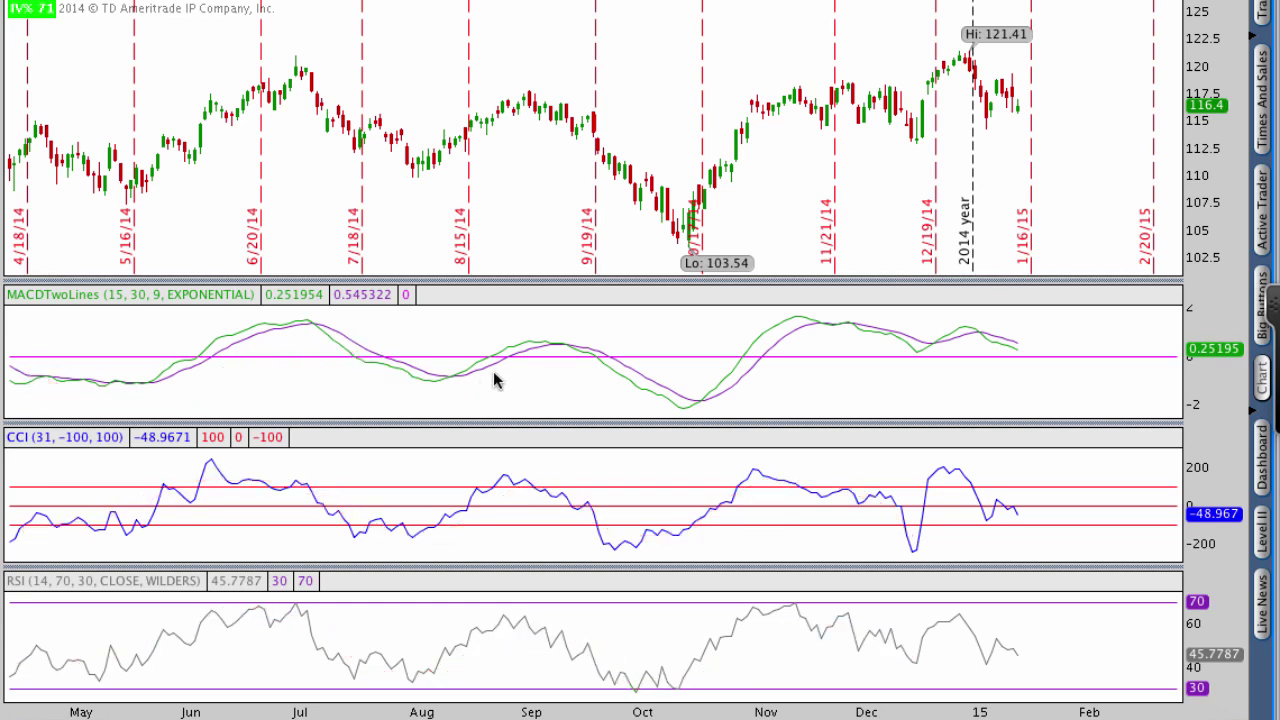
pyautogui.moveTo(493, 380)
pyautogui.mouseDown()
pyautogui.moveTo(609, 368)
pyautogui.moveTo(737, 391)
pyautogui.moveTo(886, 346)
pyautogui.moveTo(900, 363)
pyautogui.mouseUp()
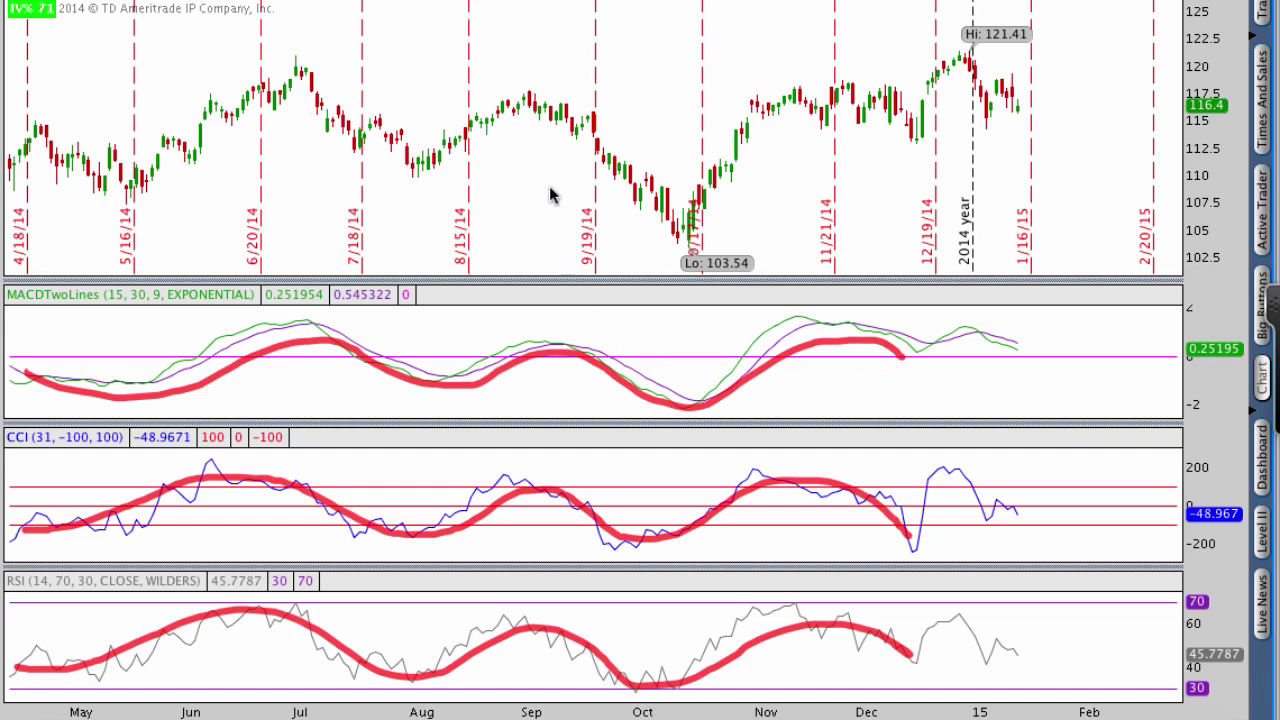
pyautogui.moveTo(528, 3)
pyautogui.mouseDown()
pyautogui.moveTo(551, 326)
pyautogui.moveTo(535, 710)
pyautogui.mouseUp()
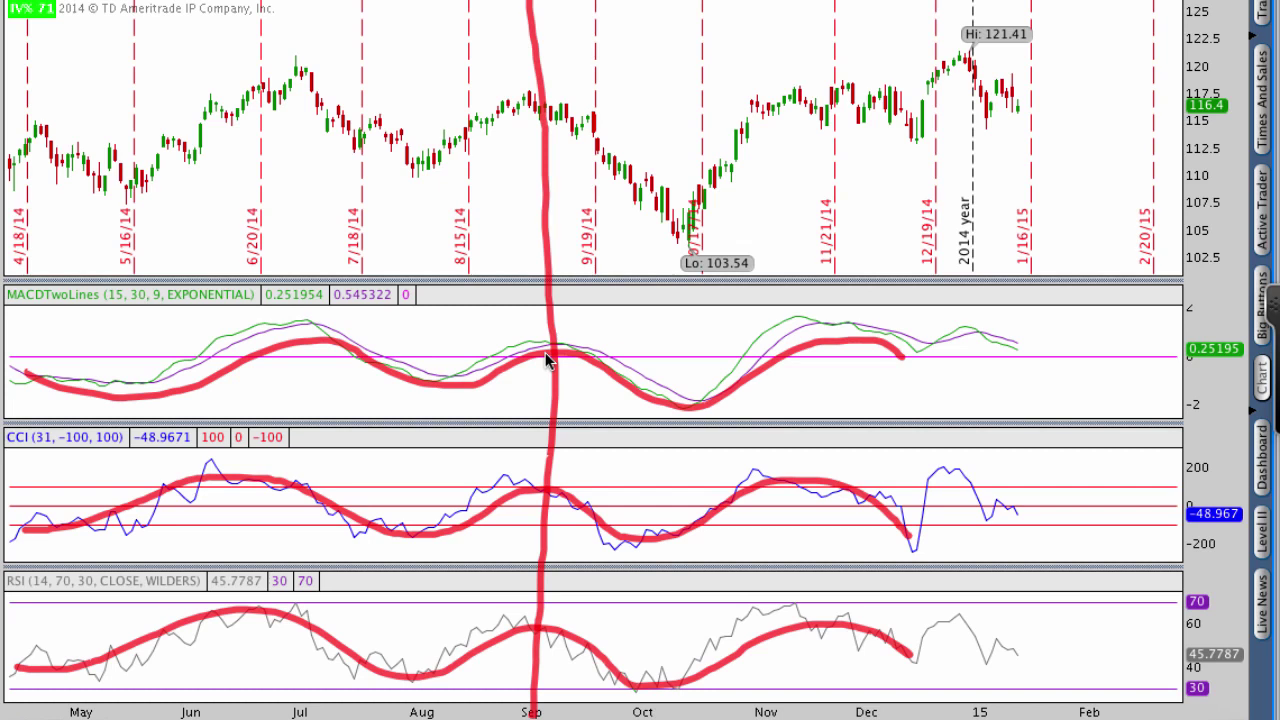
pyautogui.press('Escape')
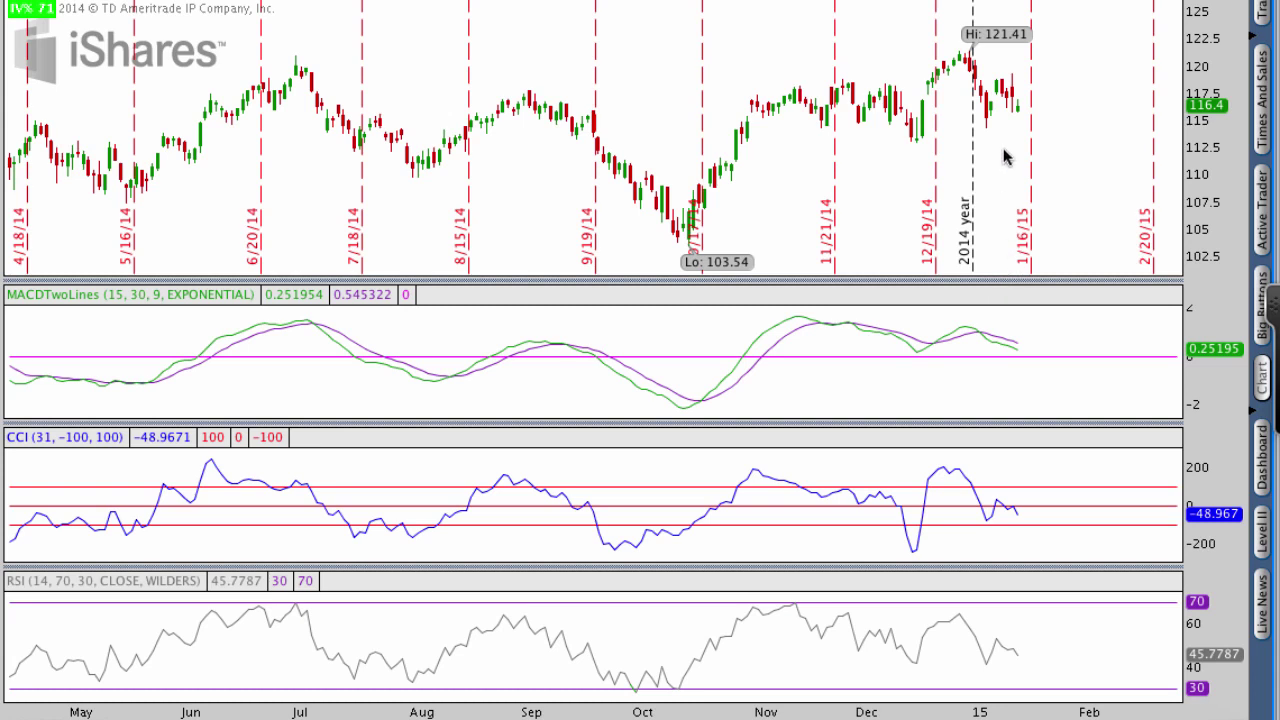
# - Draw downward arrows over the latest price rollover and the MACD, CCI and RSI declines, project price lower toward 1/16/15, and clear the markings
pyautogui.moveTo(924, 102)
pyautogui.mouseDown()
pyautogui.moveTo(944, 62)
pyautogui.moveTo(987, 66)
pyautogui.moveTo(1010, 100)
pyautogui.moveTo(1016, 72)
pyautogui.mouseUp()
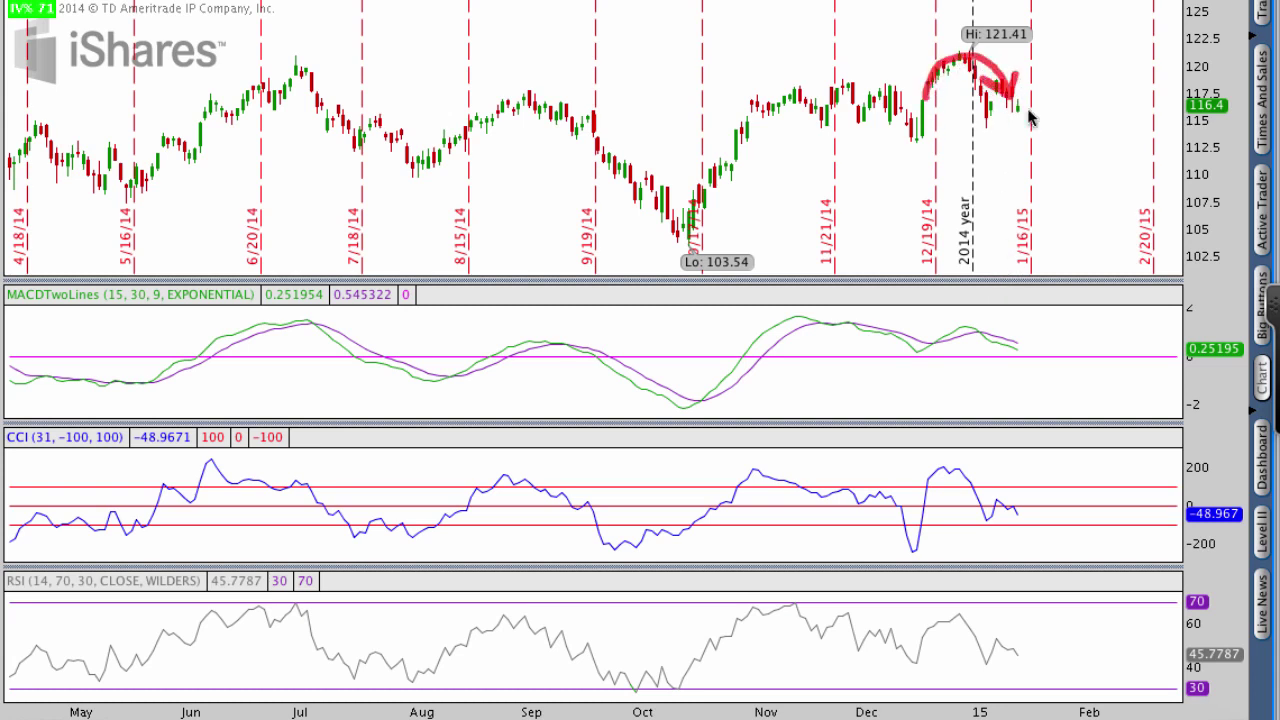
pyautogui.moveTo(977, 325); pyautogui.dragTo(1038, 364)
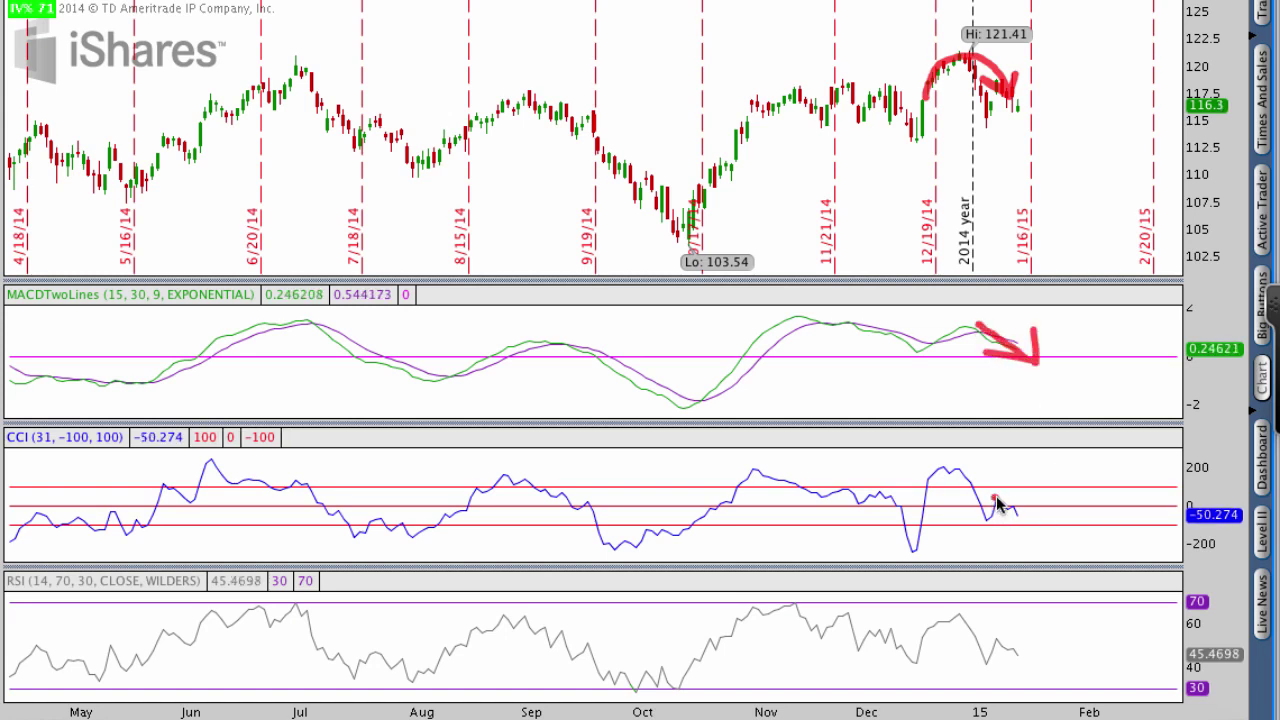
pyautogui.moveTo(997, 505); pyautogui.dragTo(1030, 520)
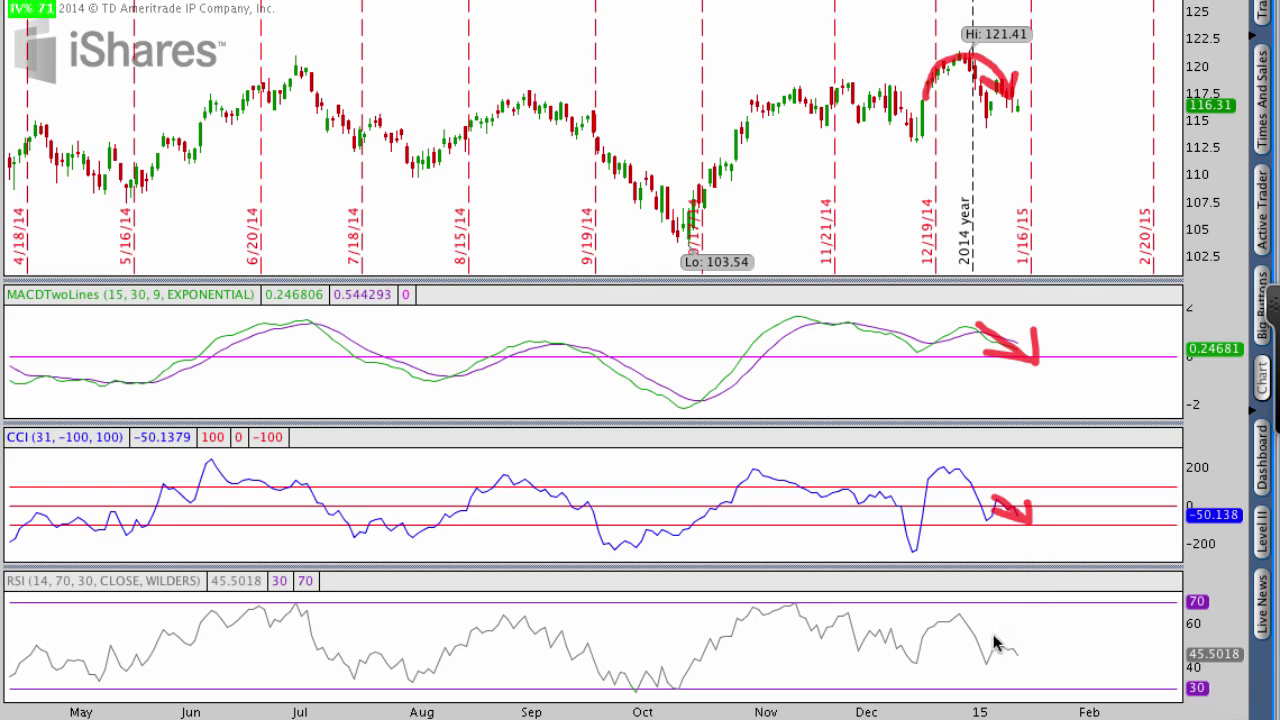
pyautogui.moveTo(988, 640)
pyautogui.mouseDown()
pyautogui.moveTo(1024, 664)
pyautogui.moveTo(1025, 652)
pyautogui.mouseUp()
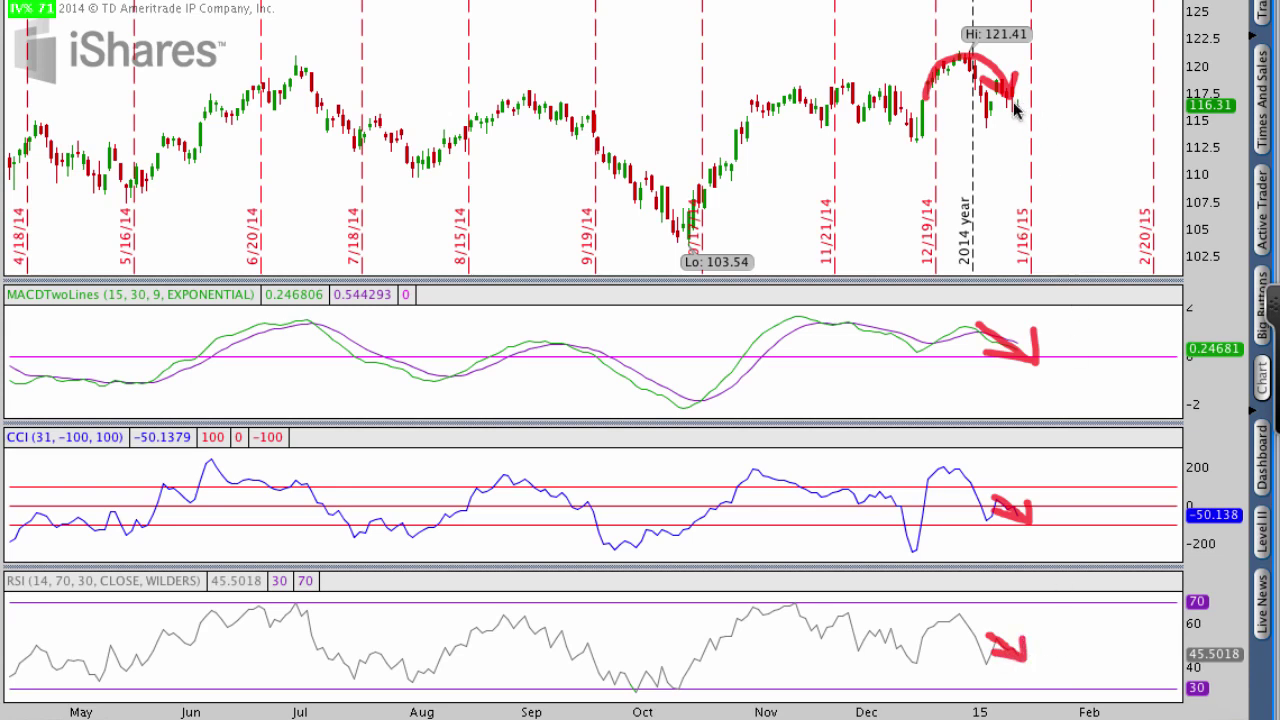
pyautogui.moveTo(1014, 108)
pyautogui.mouseDown()
pyautogui.moveTo(1036, 142)
pyautogui.moveTo(1010, 133)
pyautogui.moveTo(1042, 114)
pyautogui.mouseUp()
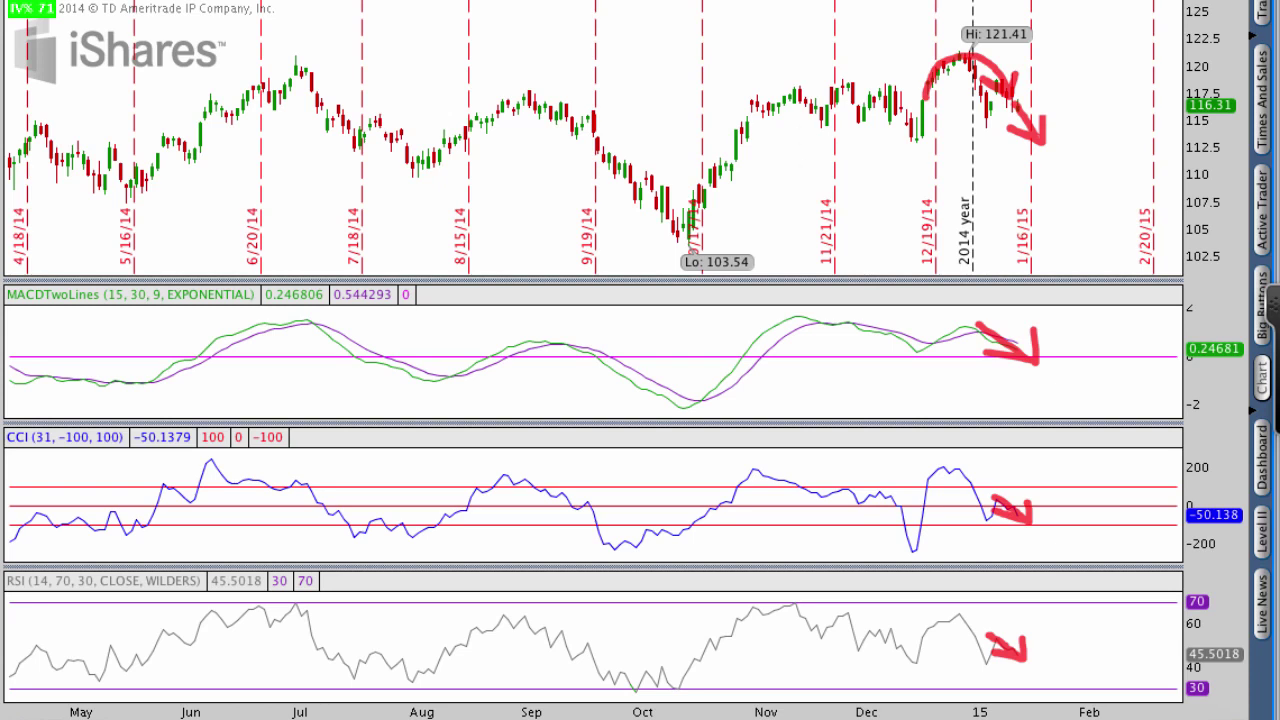
pyautogui.press('Escape')
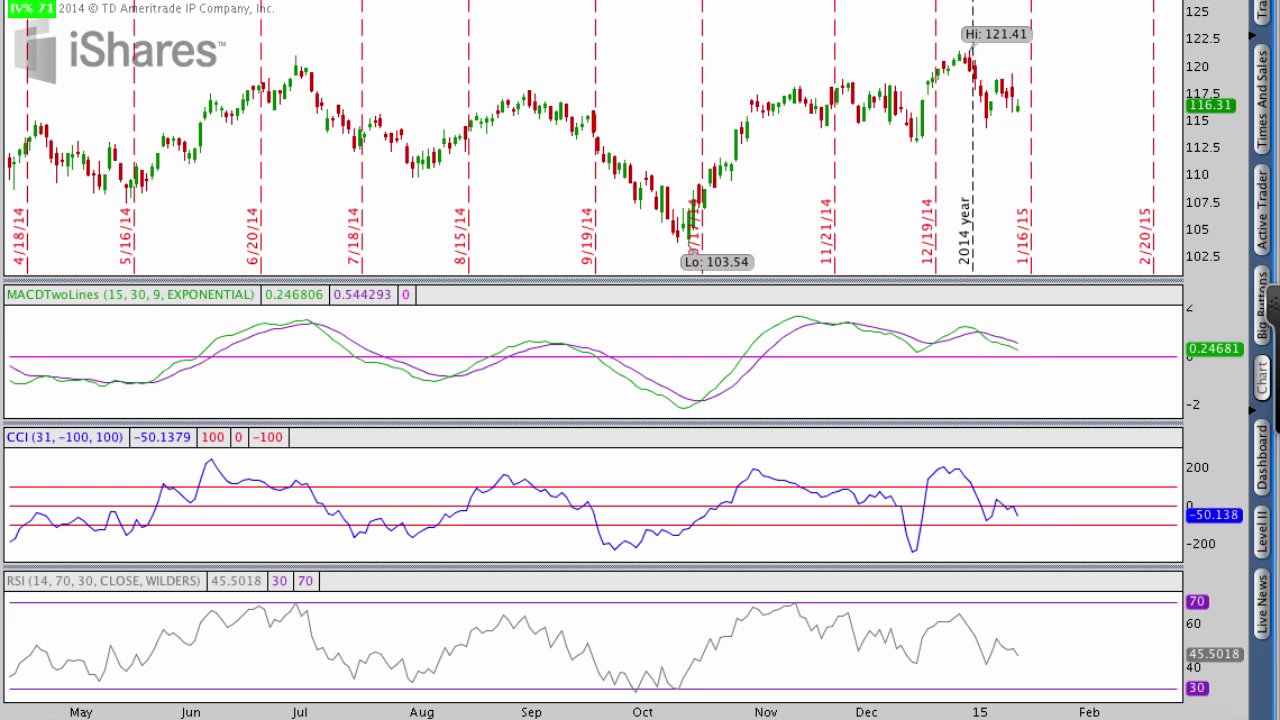